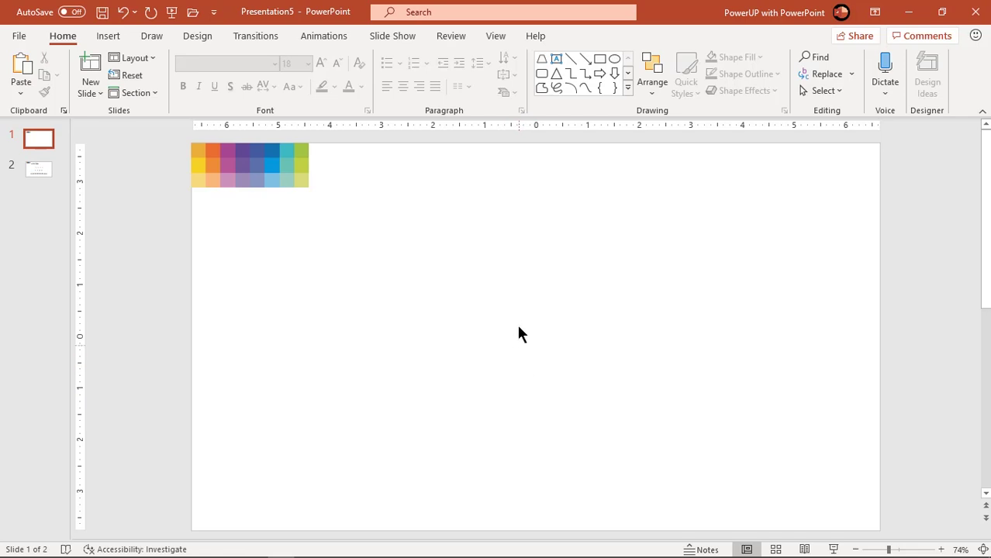
Show the centre guides and draw a 1.57-inch square rectangle near the slide centre
{"action": "left_click", "coordinate": [496, 37]}
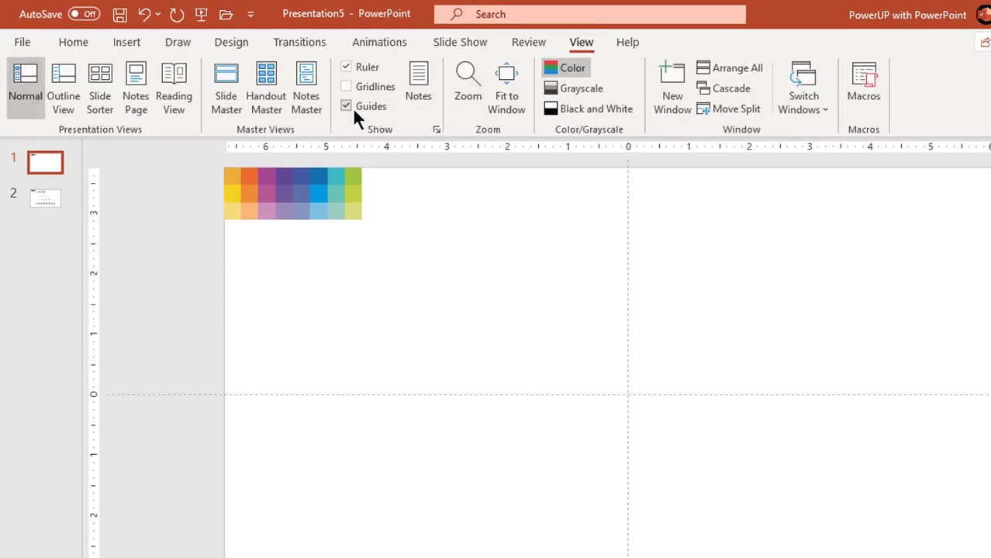
{"action": "left_click", "coordinate": [126, 43]}
{"action": "left_click", "coordinate": [270, 109]}
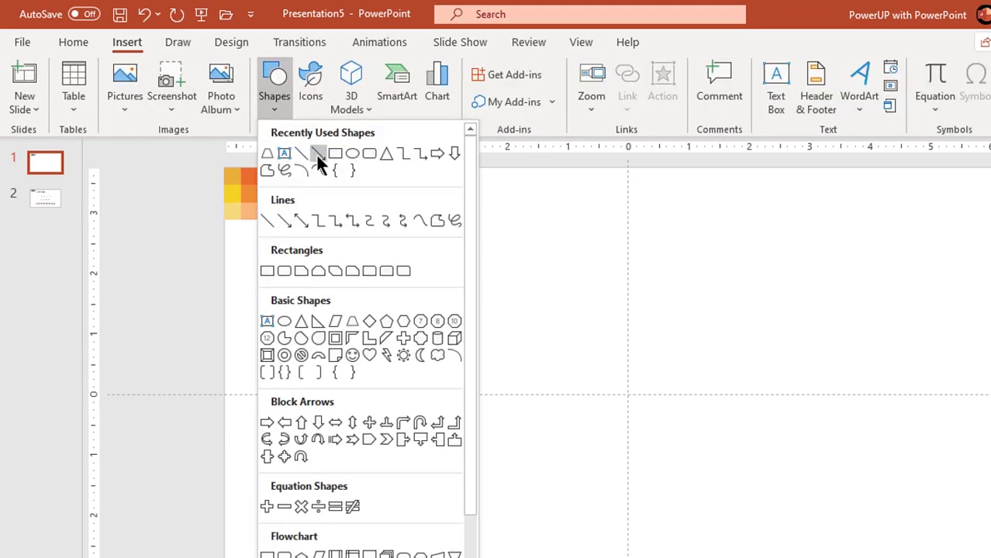
{"action": "left_click", "coordinate": [333, 153]}
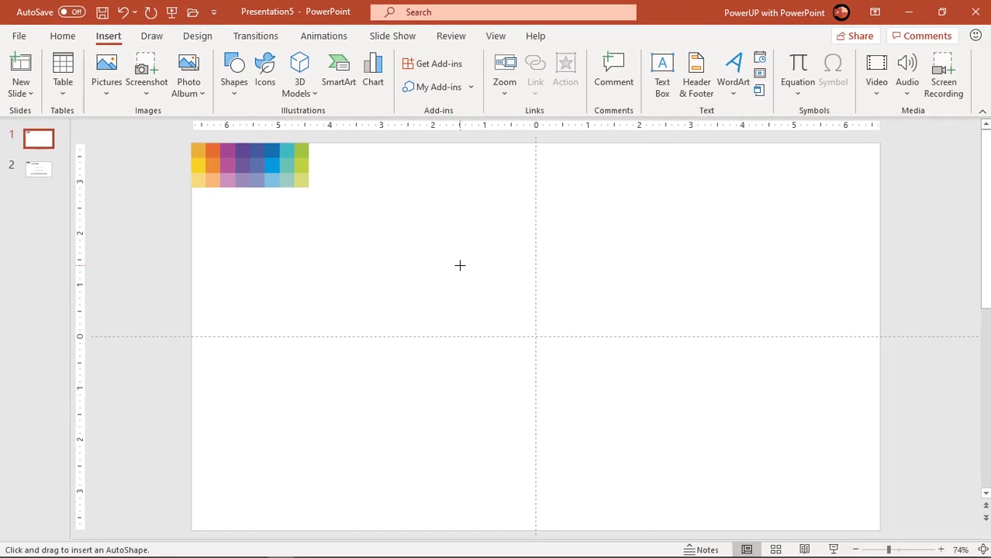
{"action": "left_click_drag", "start_coordinate": [460, 265], "coordinate": [533, 331]}
{"action": "left_click_drag", "start_coordinate": [458, 262], "coordinate": [454, 258]}
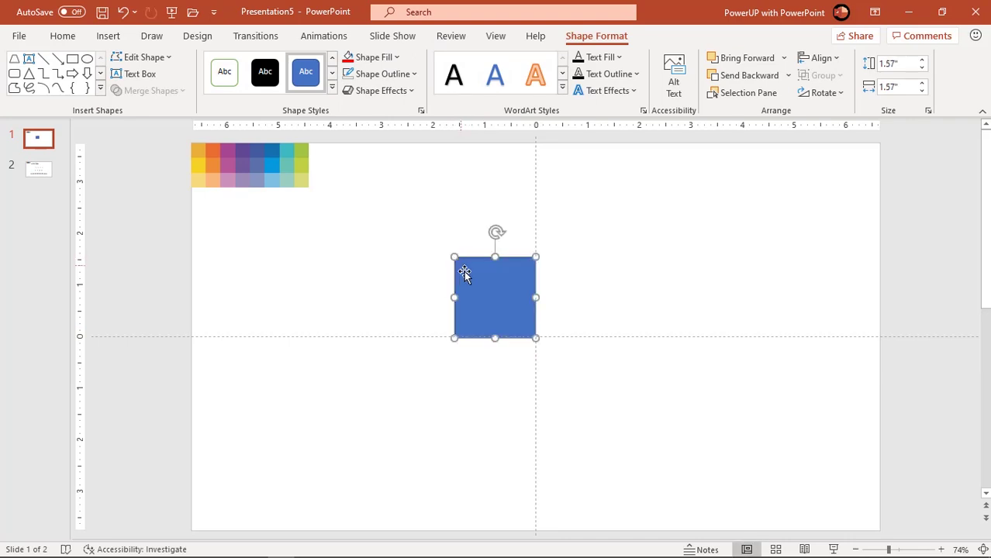
Remove the square's outline and snap its lower-right corner to the guides' crossing
{"action": "left_click", "coordinate": [391, 73]}
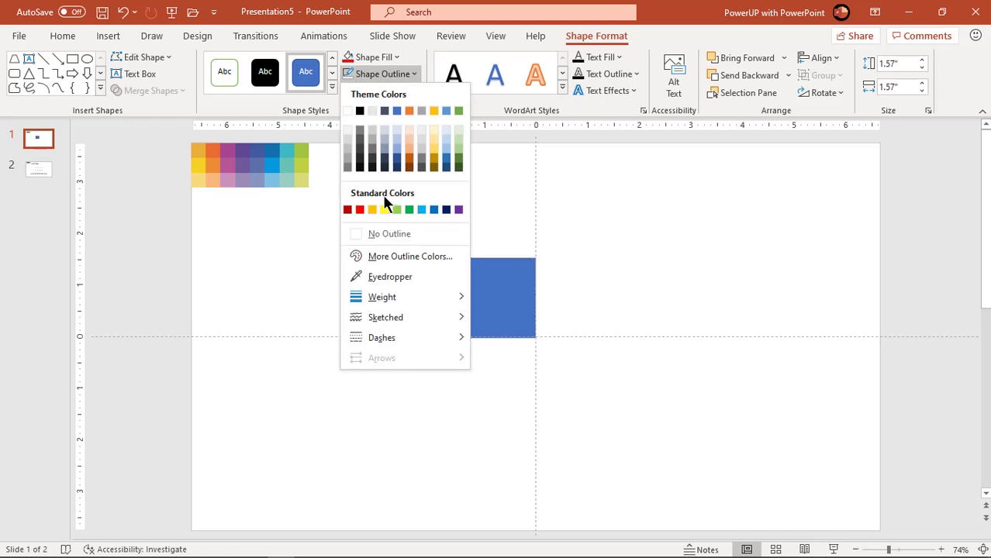
{"action": "left_click", "coordinate": [382, 234]}
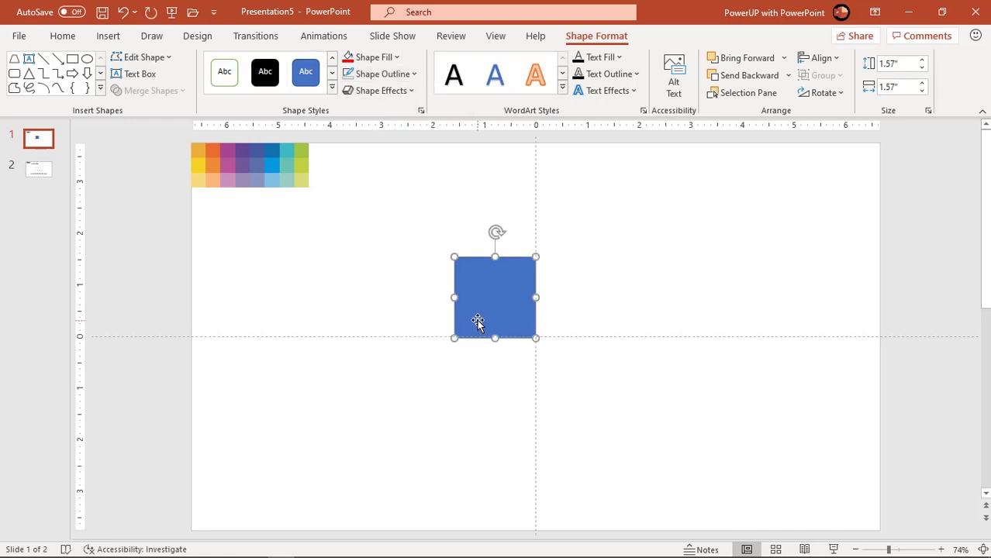
{"action": "left_click_drag", "start_coordinate": [475, 321], "coordinate": [479, 316]}
{"action": "left_click", "coordinate": [451, 372]}
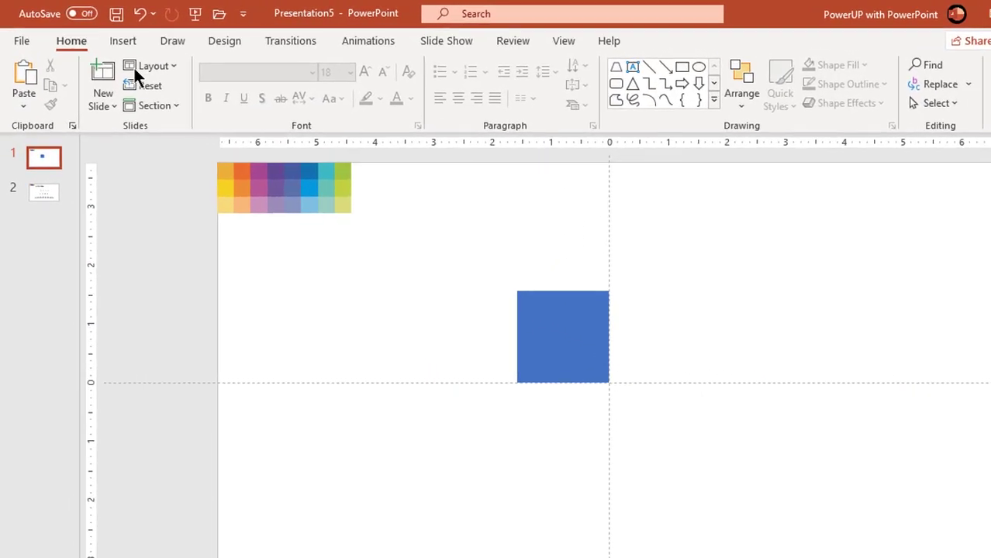
Draw a trapezoid with more steeply slanted sides and no outline
{"action": "left_click", "coordinate": [123, 41]}
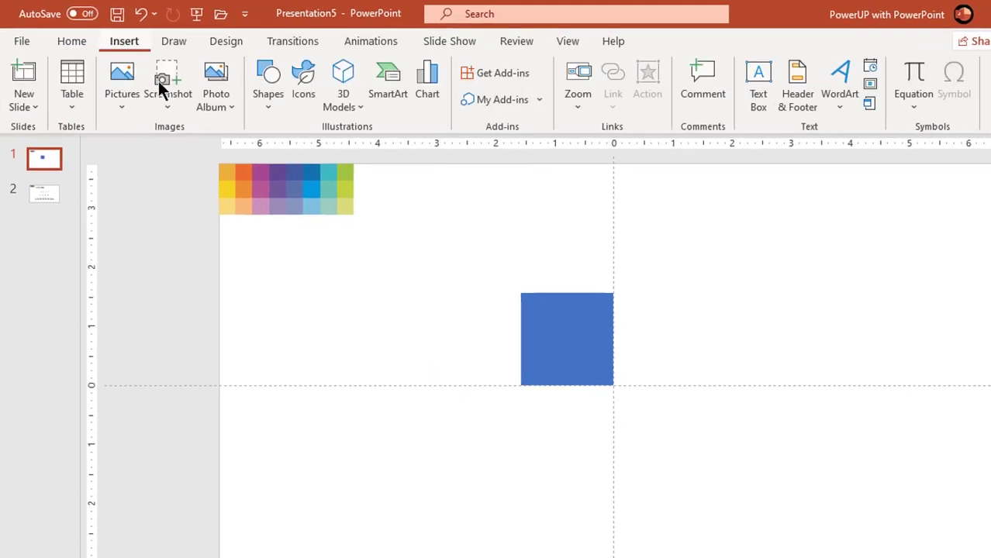
{"action": "left_click", "coordinate": [269, 109]}
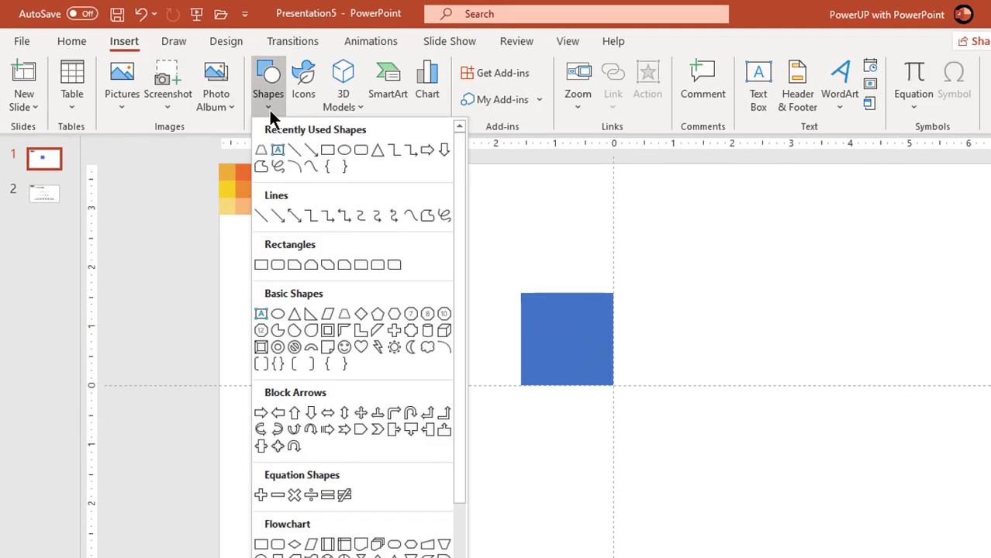
{"action": "left_click", "coordinate": [346, 313]}
{"action": "left_click_drag", "start_coordinate": [294, 291], "coordinate": [425, 329]}
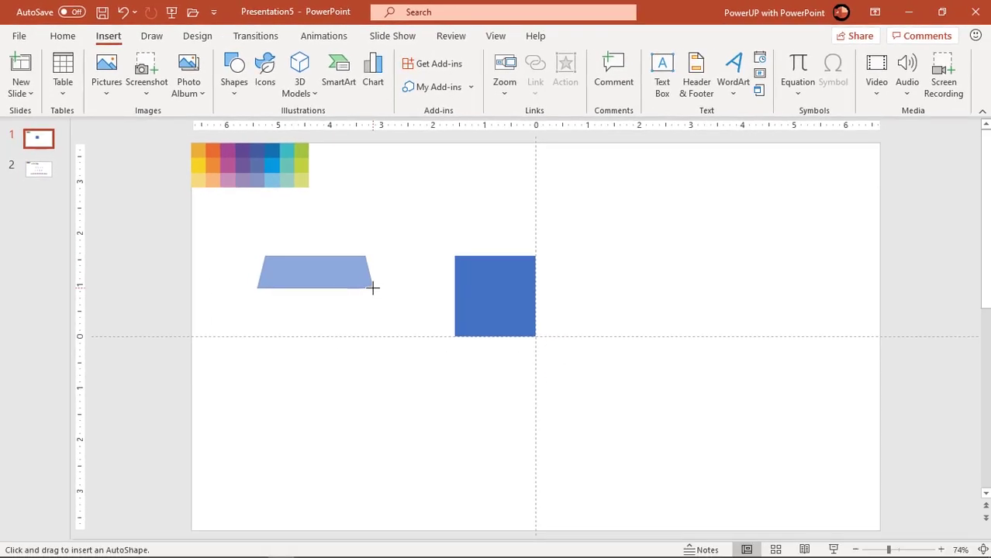
{"action": "left_click_drag", "start_coordinate": [372, 287], "coordinate": [373, 288]}
{"action": "left_click_drag", "start_coordinate": [265, 256], "coordinate": [293, 256]}
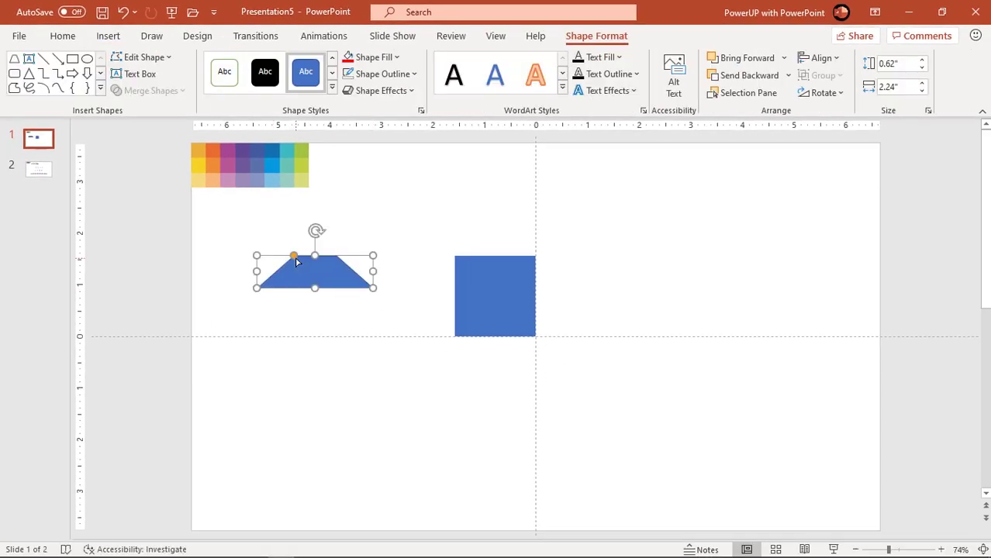
{"action": "left_click", "coordinate": [377, 75]}
{"action": "left_click", "coordinate": [377, 234]}
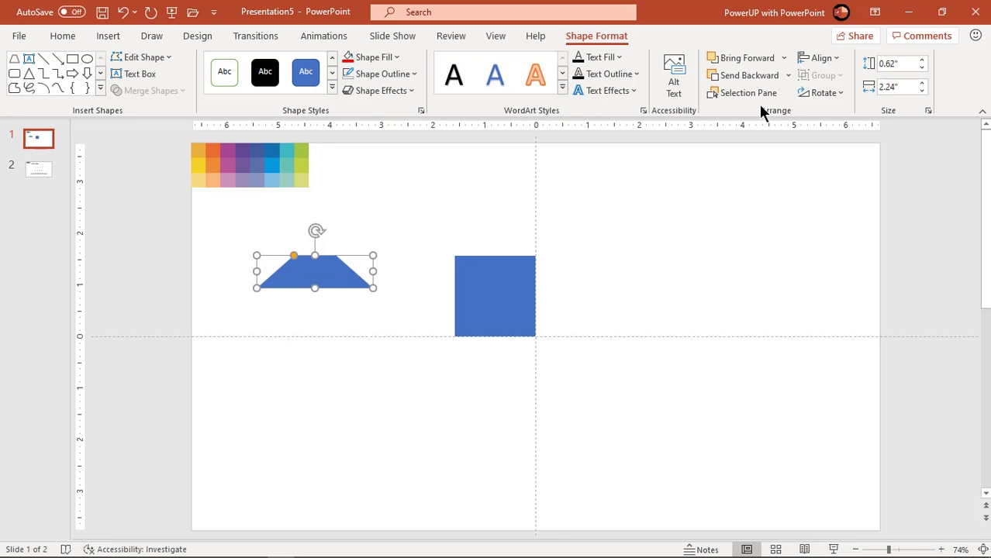
Rotate the trapezoid 90° right and butt it to the square as a 0.62 by 1.57-inch tab
{"action": "left_click", "coordinate": [813, 98]}
{"action": "left_click", "coordinate": [813, 109]}
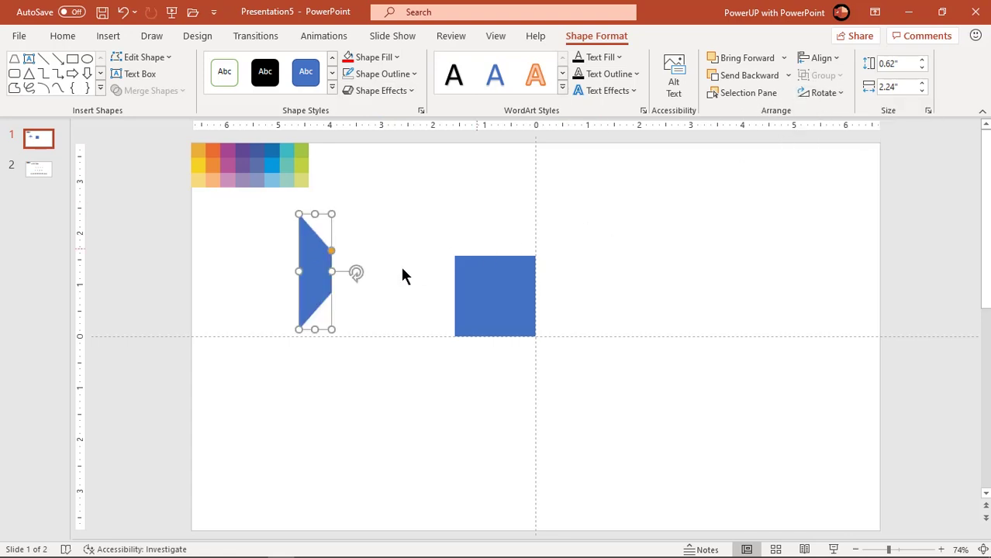
{"action": "left_click_drag", "start_coordinate": [321, 287], "coordinate": [558, 333]}
{"action": "left_click_drag", "start_coordinate": [549, 373], "coordinate": [551, 337]}
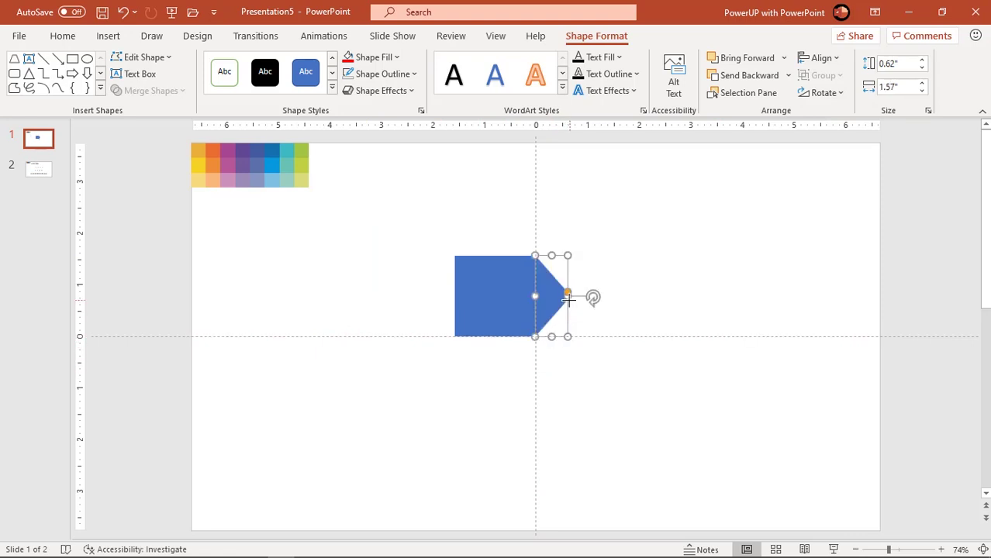
{"action": "left_click_drag", "start_coordinate": [565, 299], "coordinate": [549, 297]}
{"action": "left_click", "coordinate": [579, 313]}
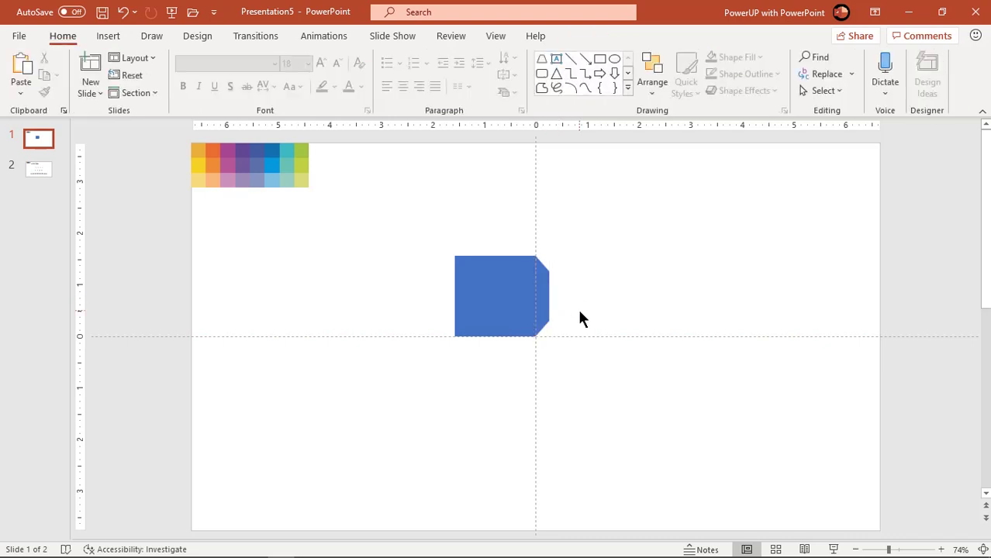
{"action": "left_click", "coordinate": [501, 300]}
Give the square a linear left-to-right gradient fill with just two stops
{"action": "right_click", "coordinate": [501, 300]}
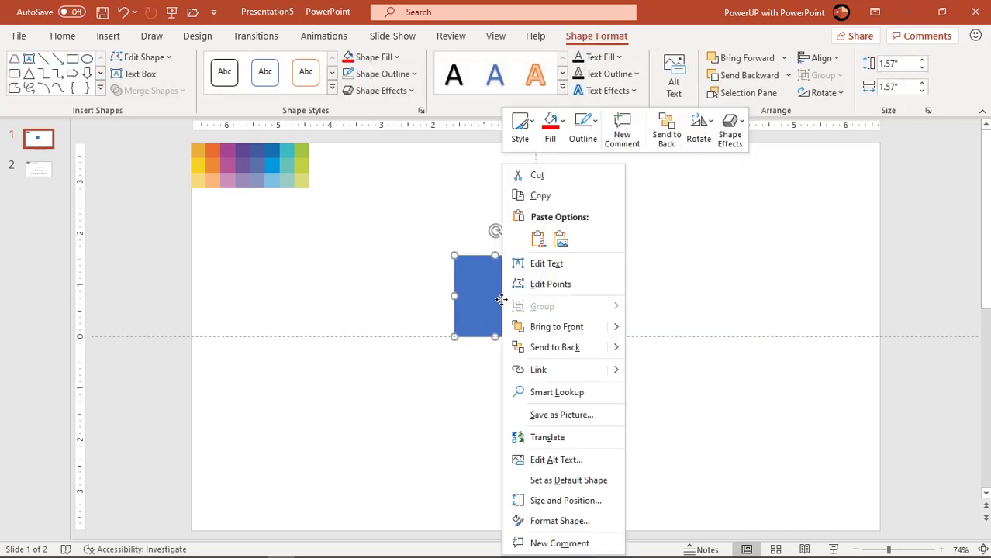
{"action": "left_click", "coordinate": [546, 521]}
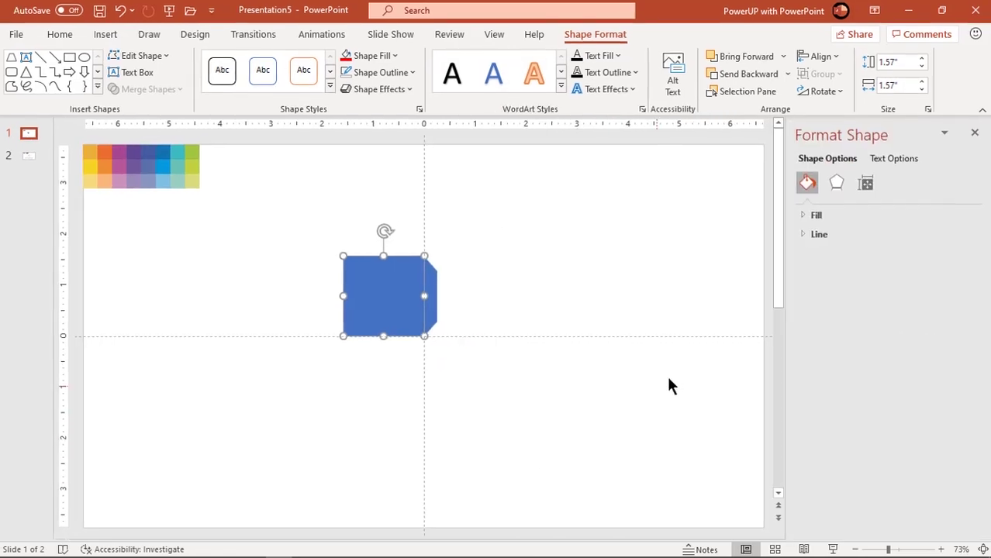
{"action": "left_click", "coordinate": [803, 214]}
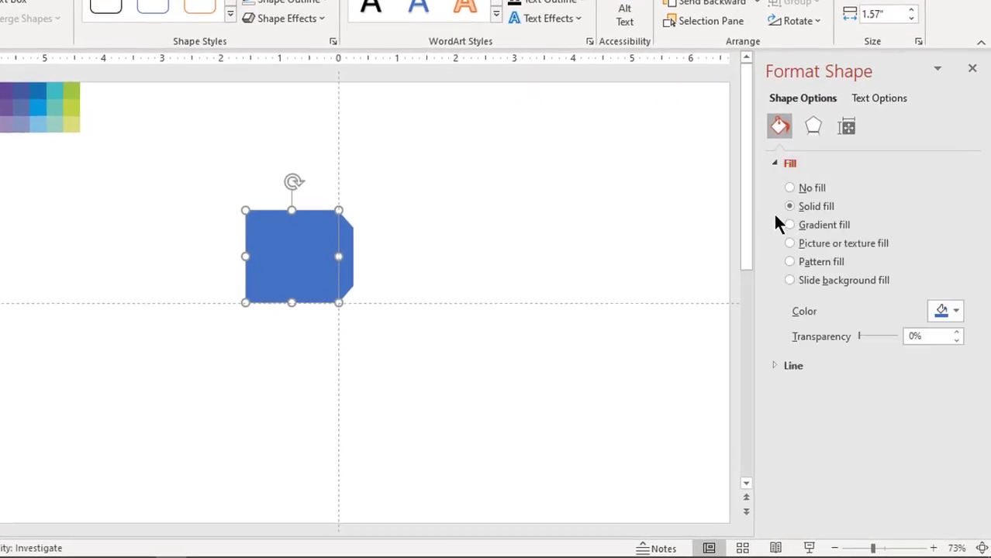
{"action": "left_click", "coordinate": [800, 225]}
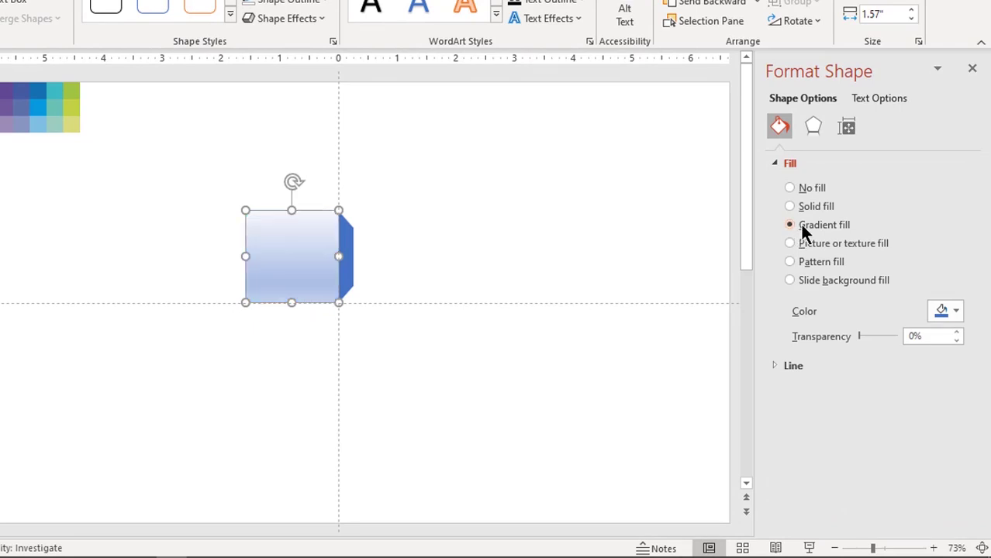
{"action": "left_click", "coordinate": [943, 362]}
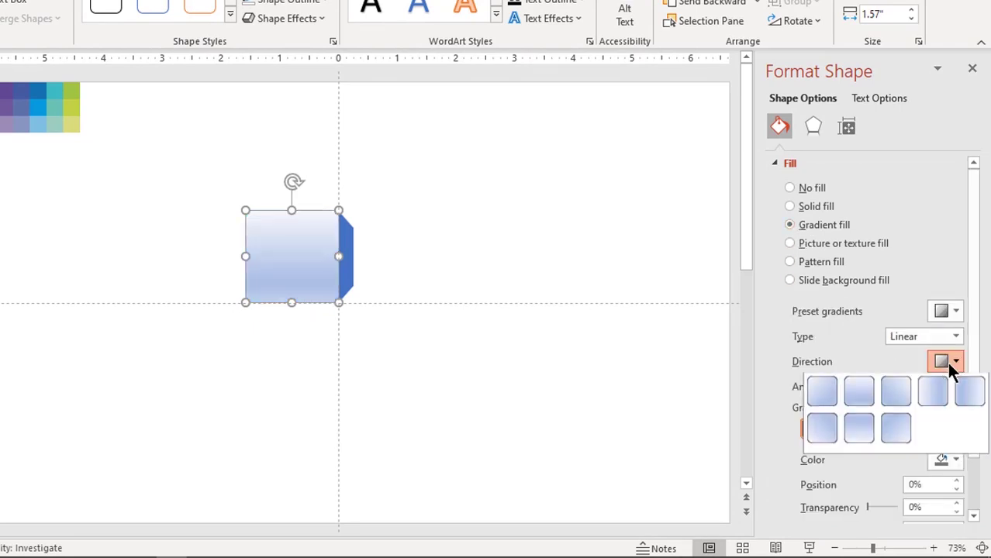
{"action": "left_click", "coordinate": [922, 392]}
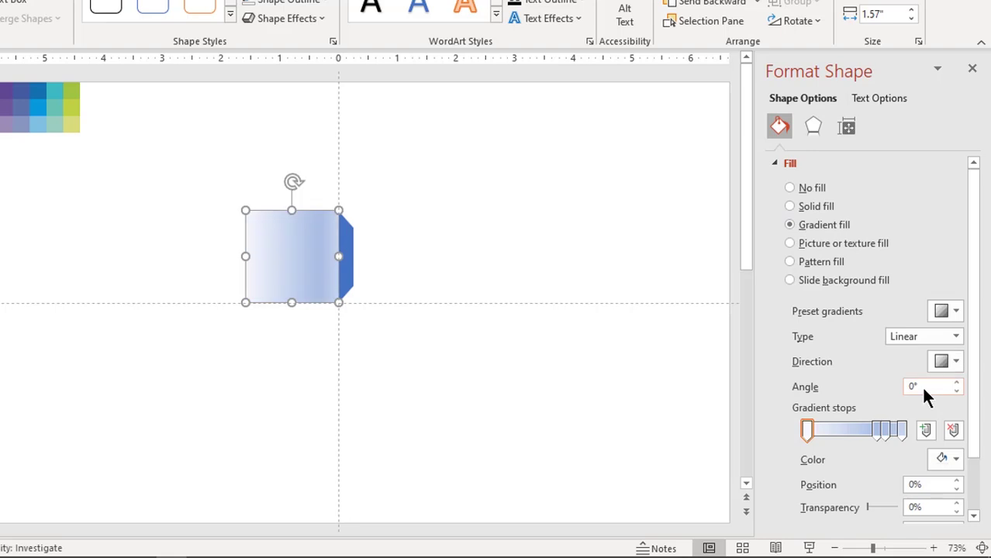
{"action": "left_click", "coordinate": [902, 428]}
{"action": "left_click", "coordinate": [953, 430]}
{"action": "left_click", "coordinate": [952, 430]}
{"action": "left_click_drag", "start_coordinate": [875, 430], "coordinate": [903, 429]}
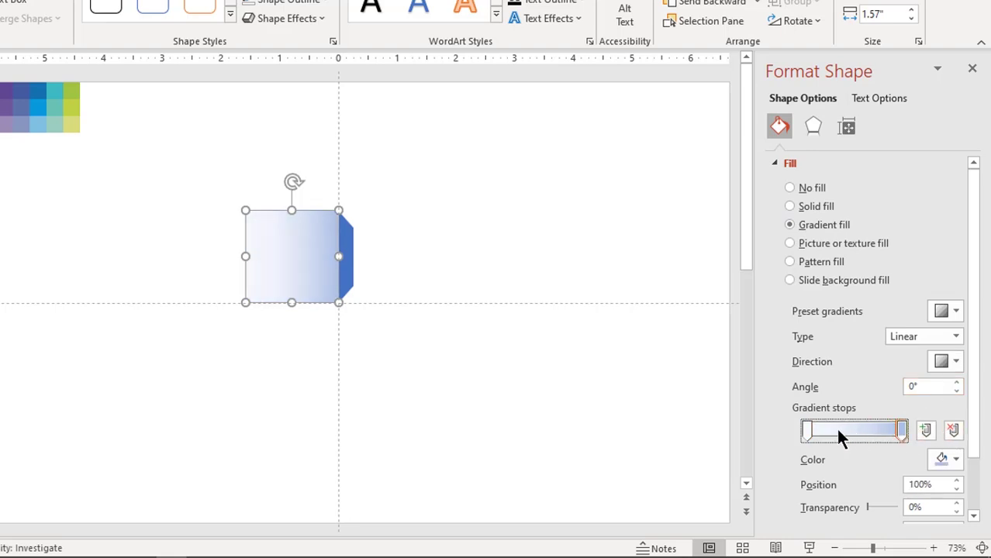
Eyedrop orange swatches from the colour grid for both gradient stops
{"action": "left_click", "coordinate": [807, 431]}
{"action": "left_click", "coordinate": [944, 460]}
{"action": "left_click", "coordinate": [885, 438]}
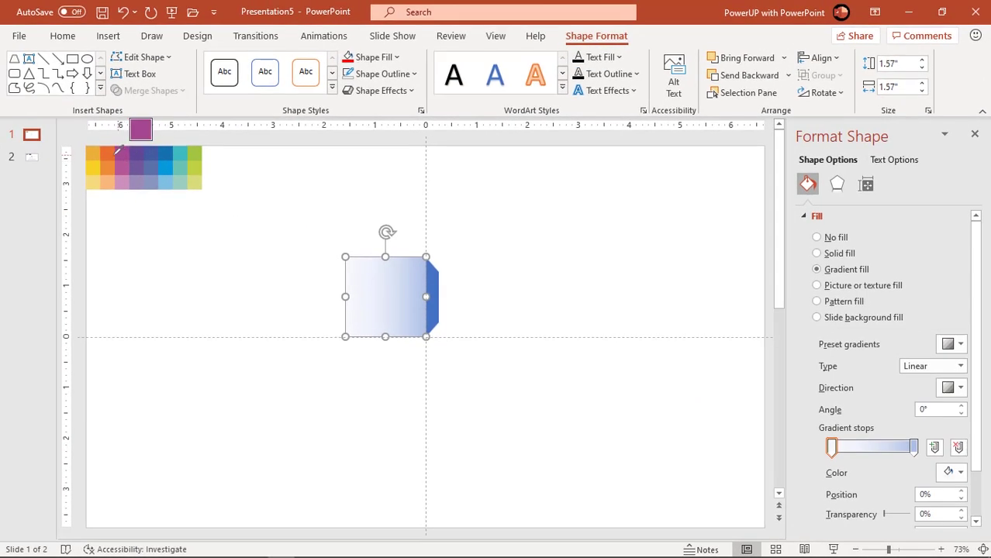
{"action": "left_click", "coordinate": [111, 153]}
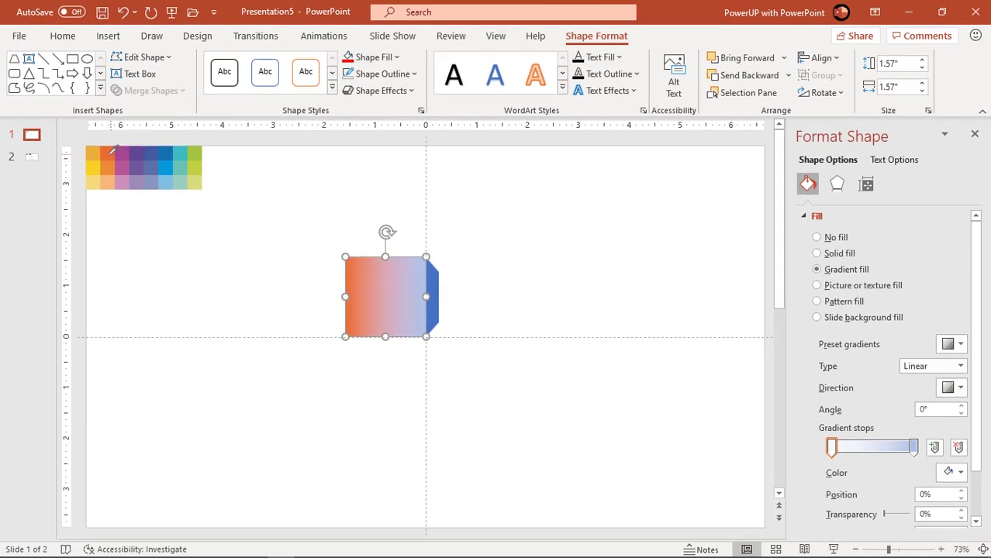
{"action": "left_click", "coordinate": [913, 447]}
{"action": "left_click", "coordinate": [953, 472]}
{"action": "left_click", "coordinate": [913, 462]}
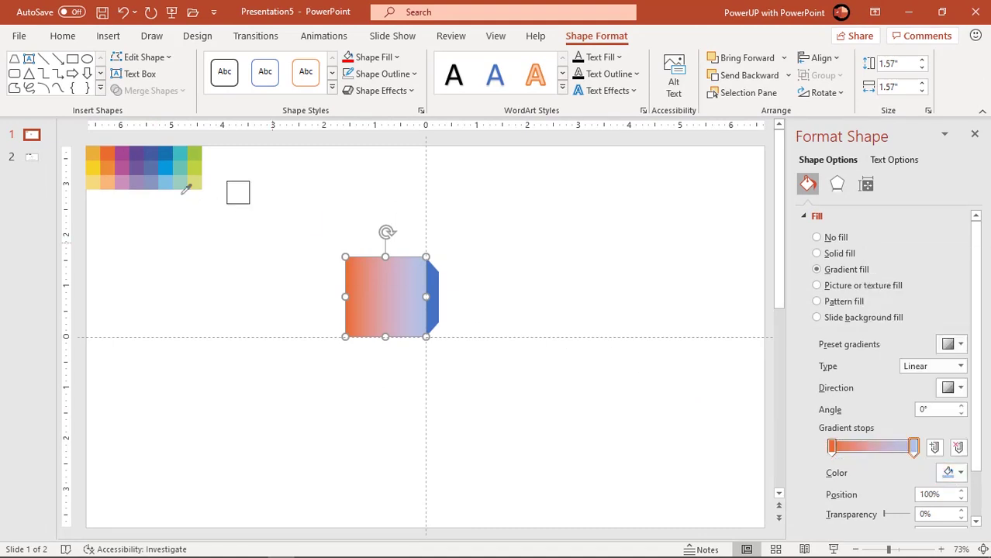
{"action": "left_click", "coordinate": [112, 153]}
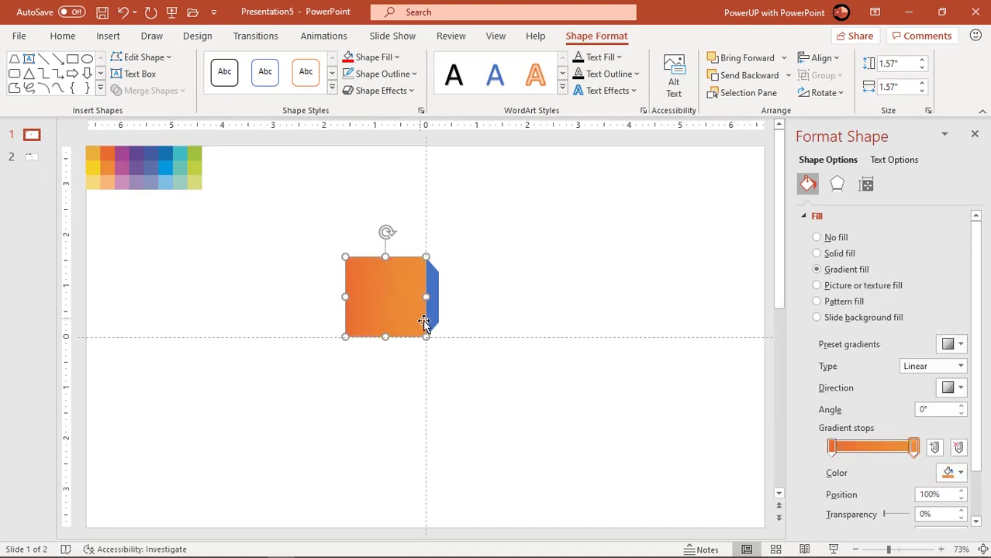
Colour the side tab light orange with the eyedropper from the swatch grid
{"action": "left_click", "coordinate": [431, 324]}
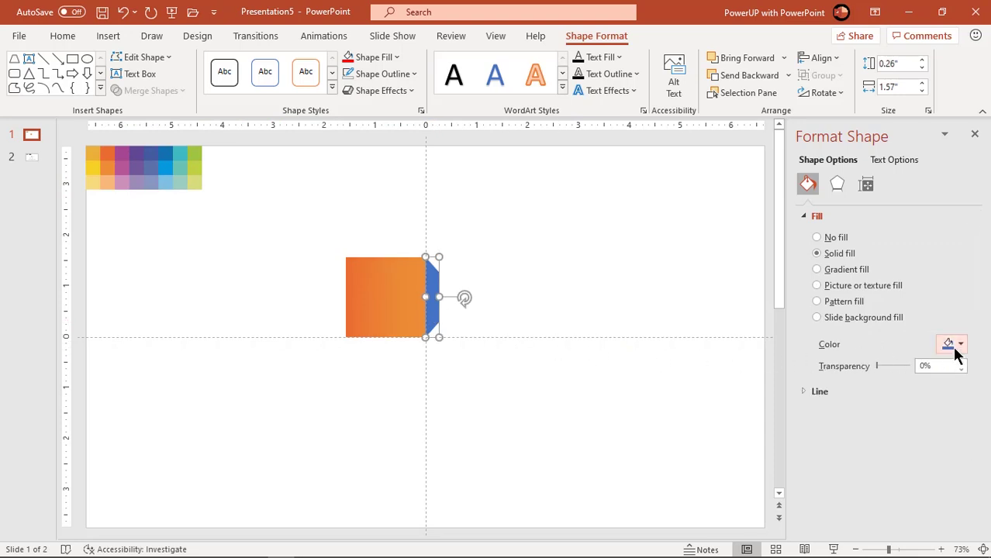
{"action": "left_click", "coordinate": [959, 344]}
{"action": "left_click", "coordinate": [897, 328]}
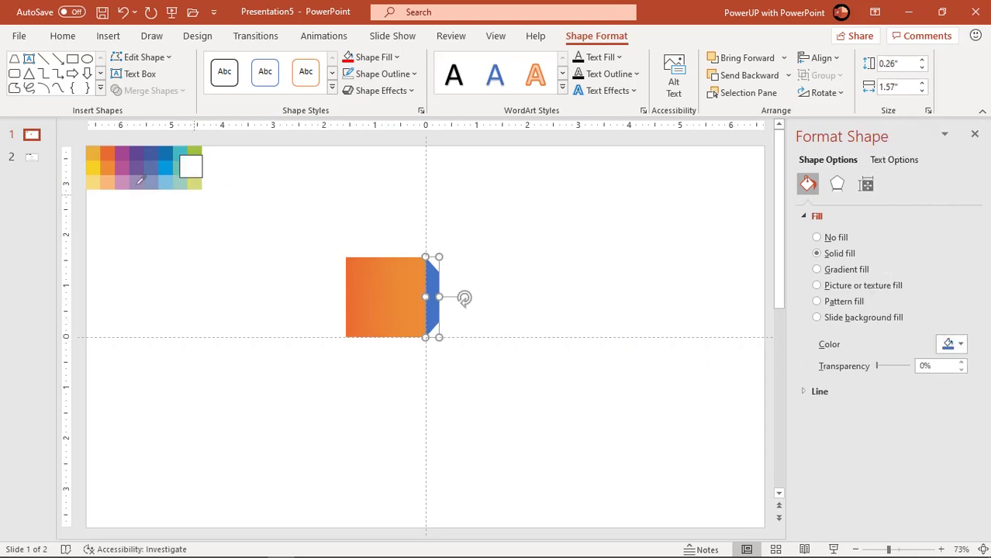
{"action": "left_click", "coordinate": [109, 182]}
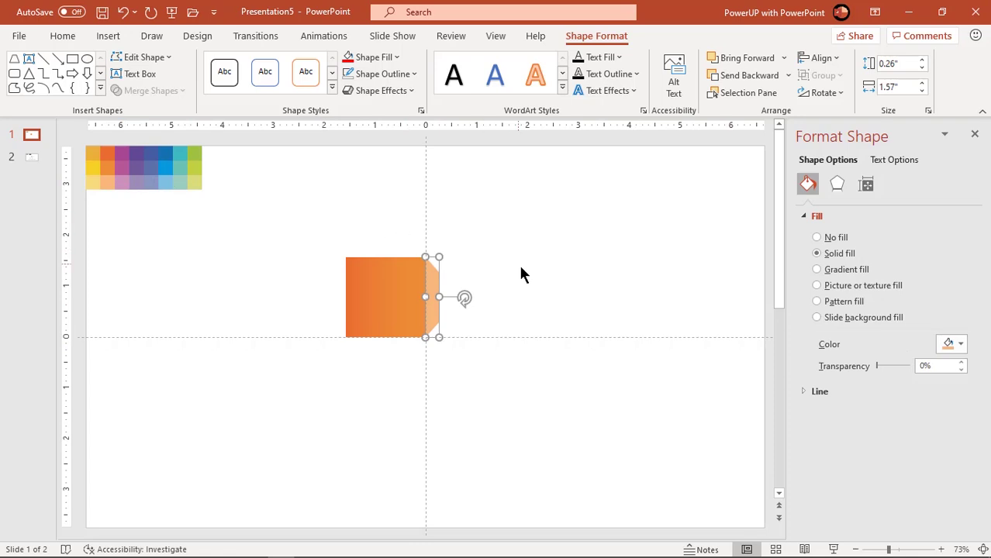
{"action": "left_click", "coordinate": [974, 134]}
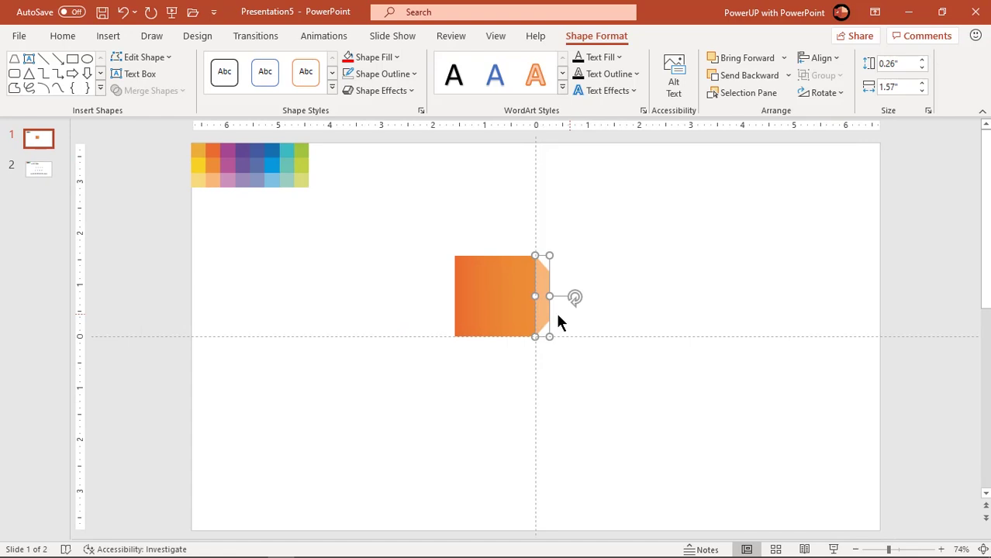
Duplicate the tab to its right and fill the copy black
{"action": "left_click_drag", "start_coordinate": [553, 316], "coordinate": [583, 357]}
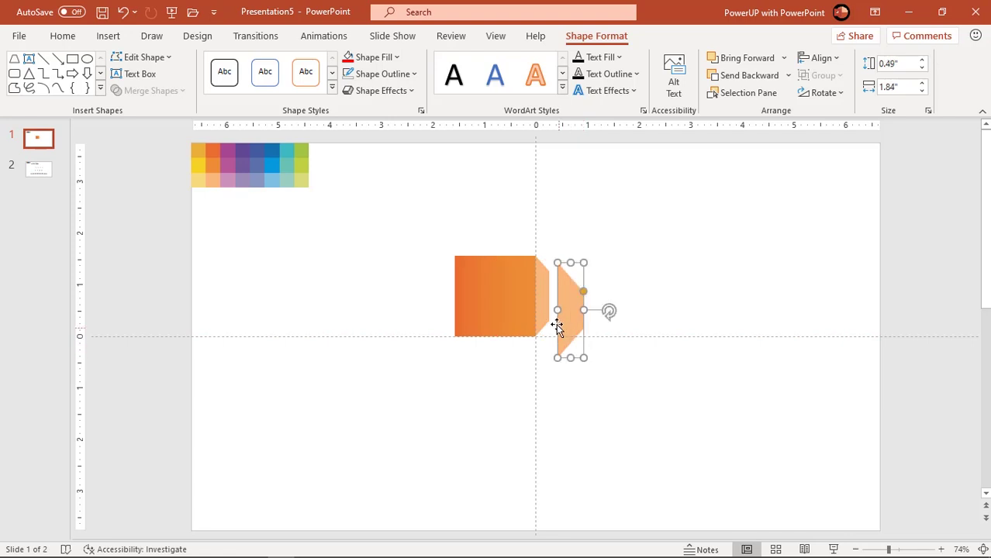
{"action": "left_click", "coordinate": [385, 59]}
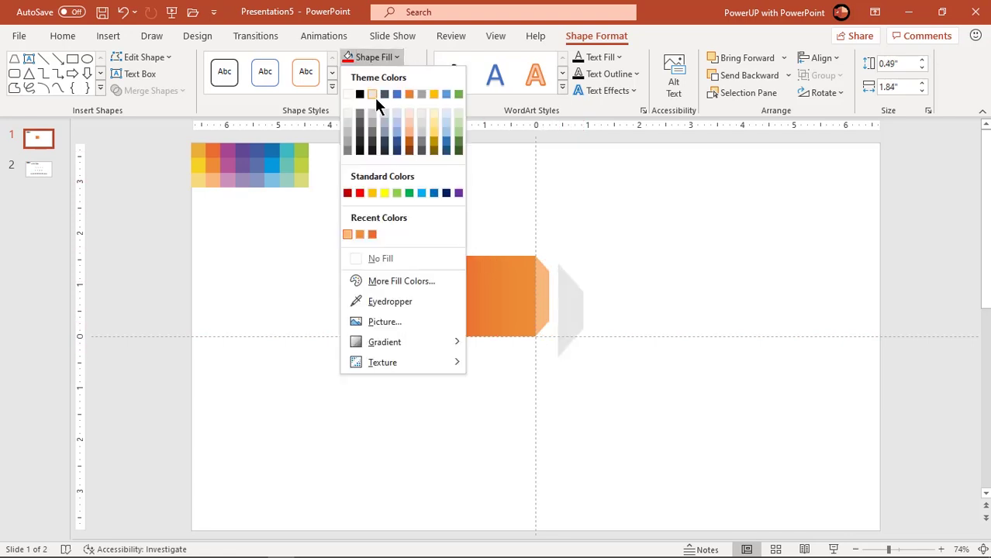
{"action": "left_click", "coordinate": [360, 141]}
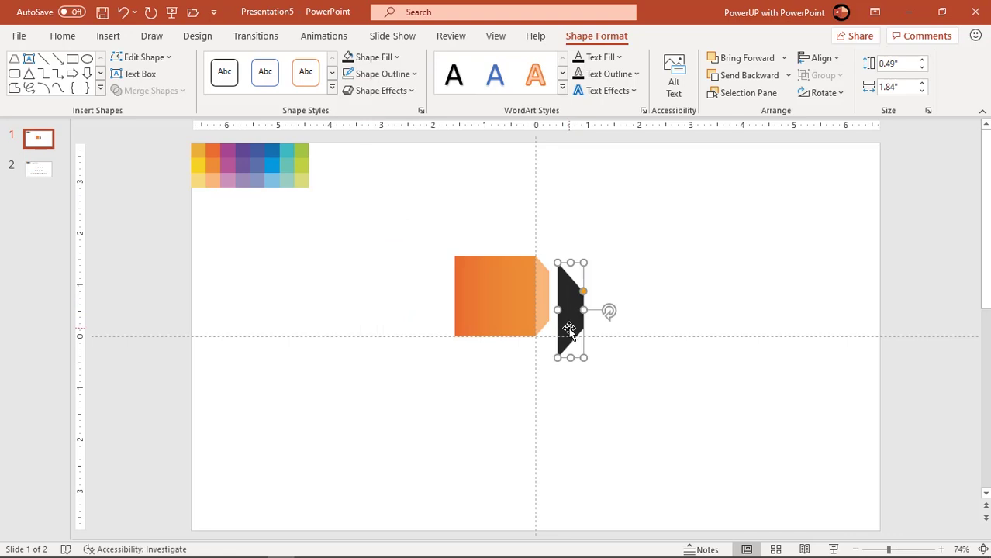
Give the black shape soft edges and partial fill transparency
{"action": "right_click", "coordinate": [569, 328]}
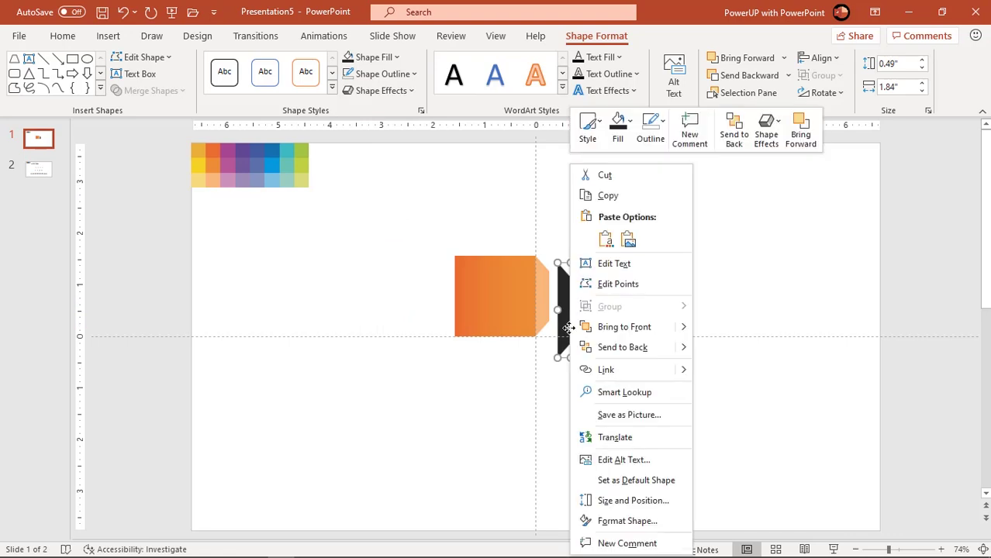
{"action": "left_click", "coordinate": [619, 521]}
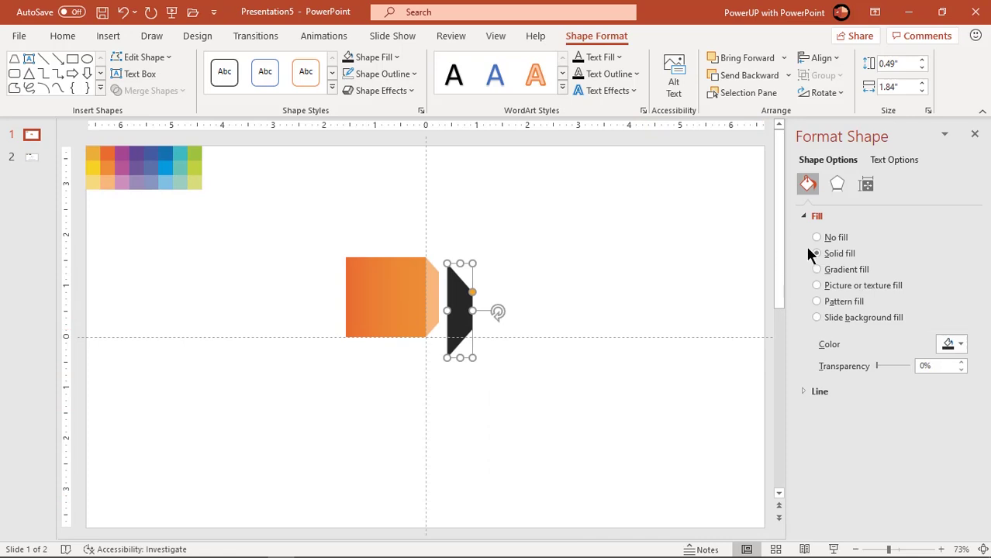
{"action": "left_click", "coordinate": [837, 185]}
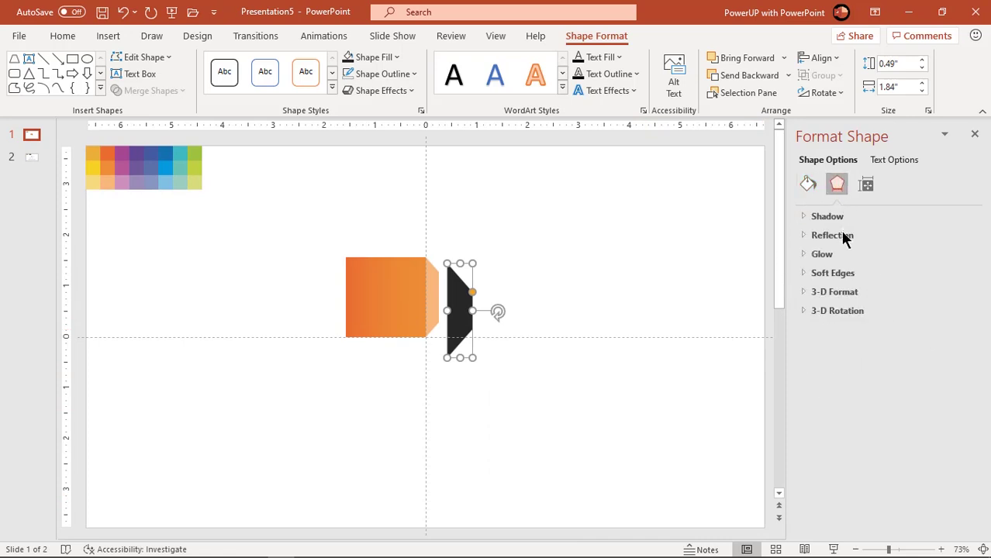
{"action": "left_click", "coordinate": [841, 274]}
{"action": "left_click_drag", "start_coordinate": [835, 319], "coordinate": [840, 321]}
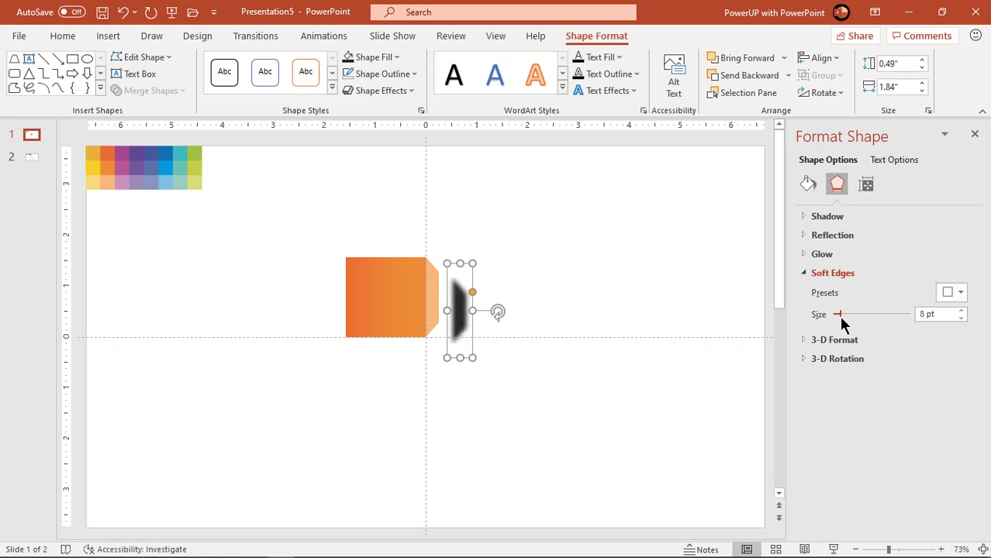
{"action": "left_click", "coordinate": [809, 186]}
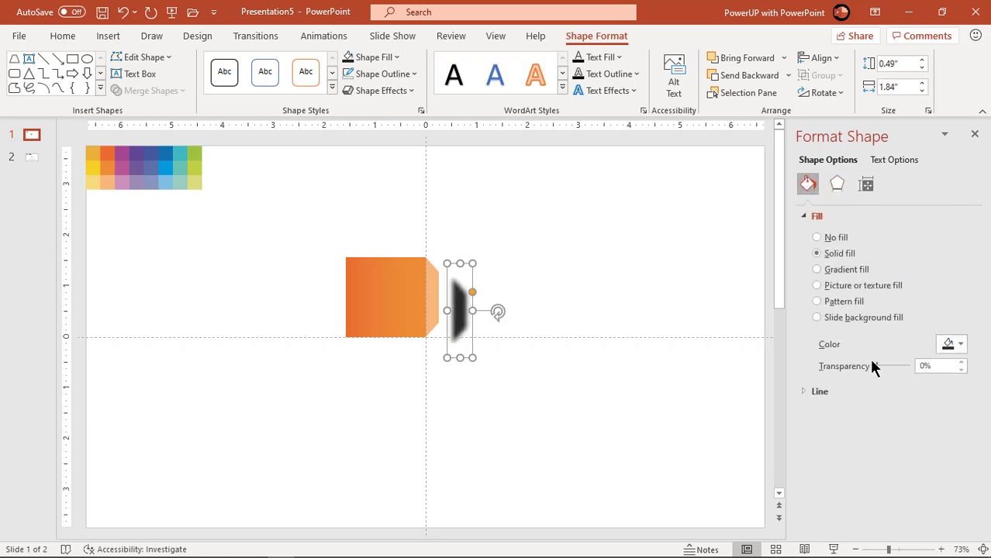
{"action": "left_click_drag", "start_coordinate": [875, 365], "coordinate": [888, 370]}
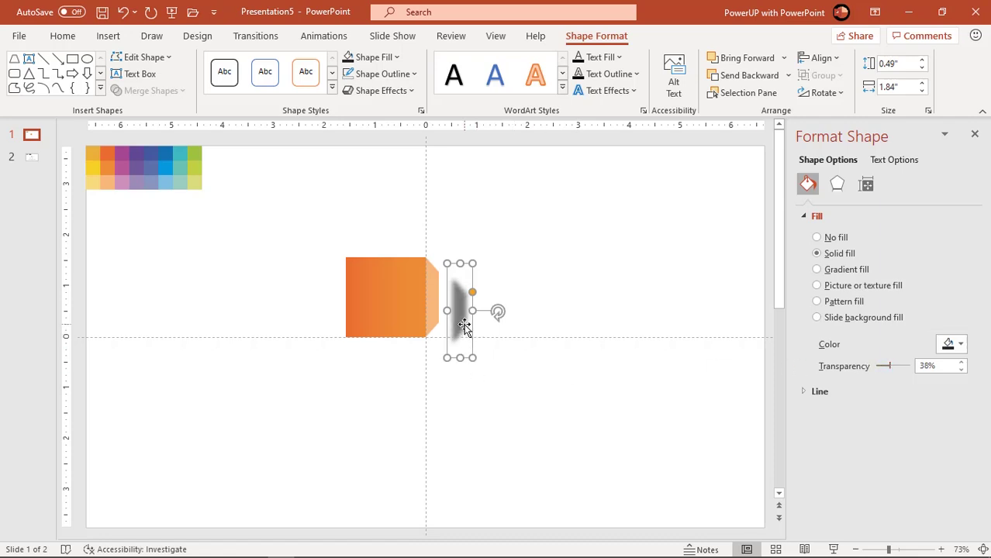
Send the shadow behind the orange box and tuck it under the flap
{"action": "left_click_drag", "start_coordinate": [463, 326], "coordinate": [440, 353]}
{"action": "right_click", "coordinate": [442, 315]}
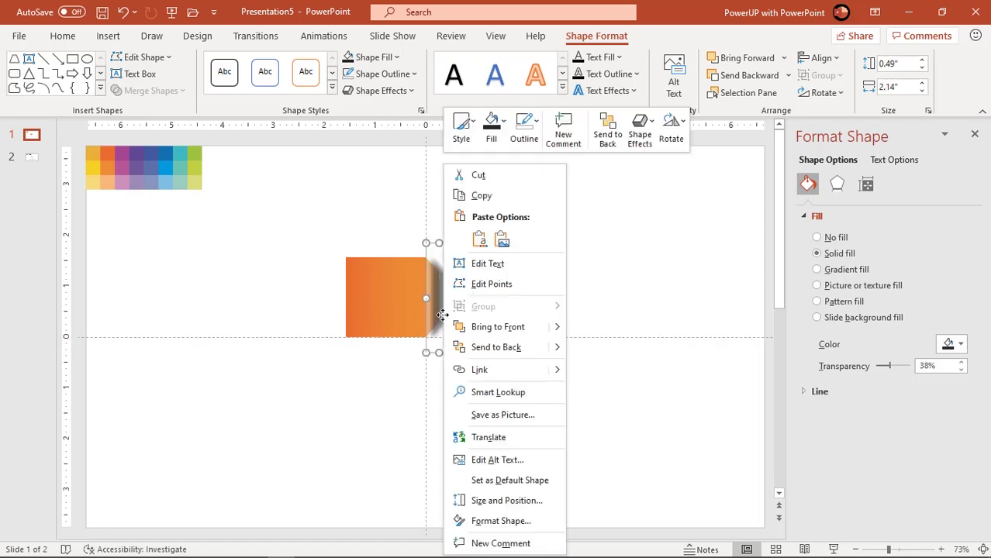
{"action": "left_click", "coordinate": [480, 348]}
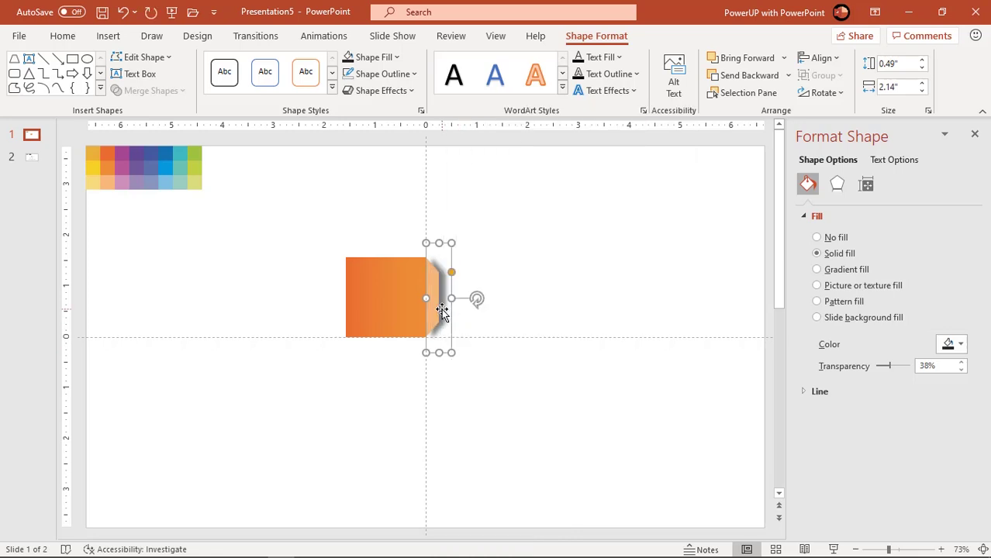
{"action": "scroll", "coordinate": [441, 309], "scroll_direction": "up", "scroll_amount": 5}
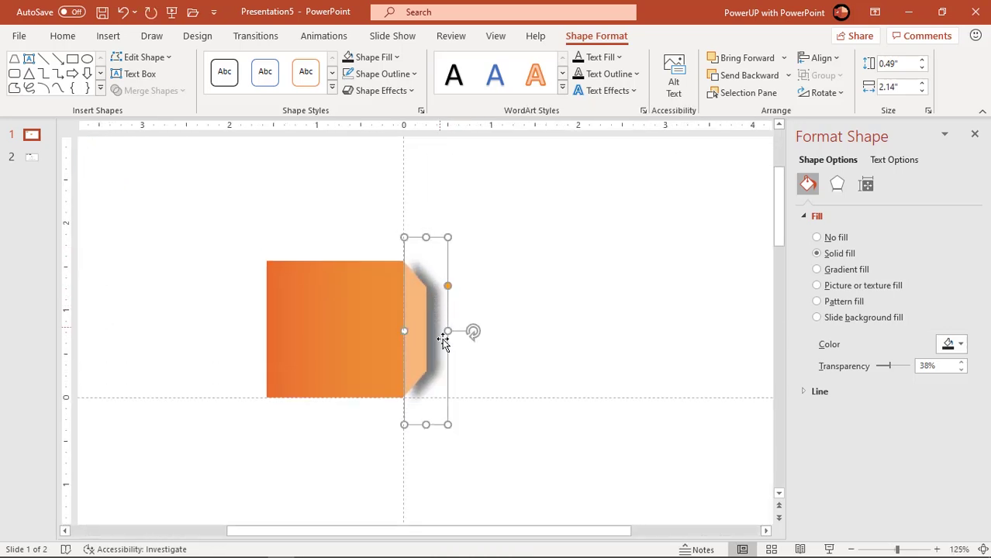
{"action": "left_click_drag", "start_coordinate": [445, 348], "coordinate": [440, 349]}
{"action": "key", "text": "ctrl+Left"}
{"action": "key", "text": "ctrl+Left"}
{"action": "key", "text": "ctrl+Left"}
{"action": "key", "text": "ctrl+Left"}
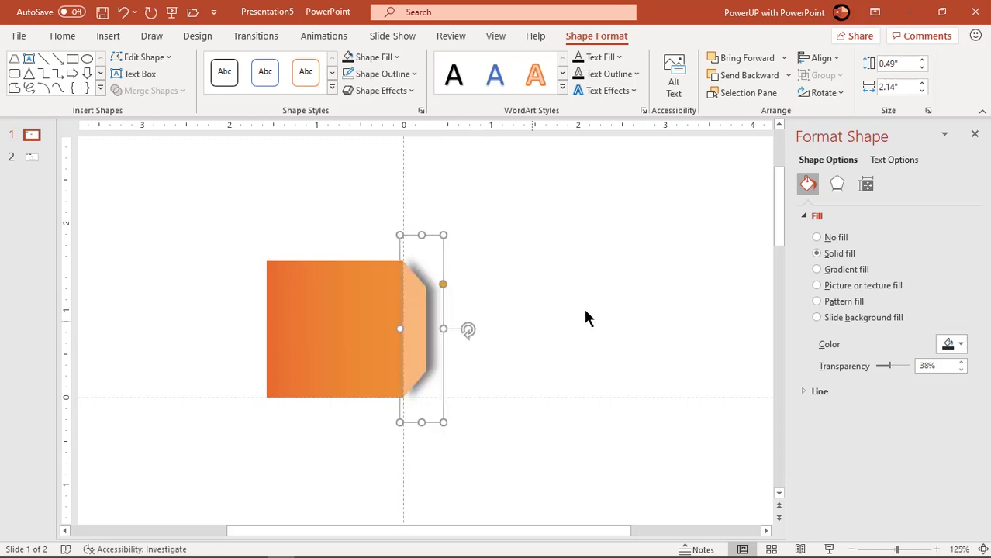
Set the shadow's soft edges to 6 pt and its transparency to 58%
{"action": "left_click", "coordinate": [837, 186]}
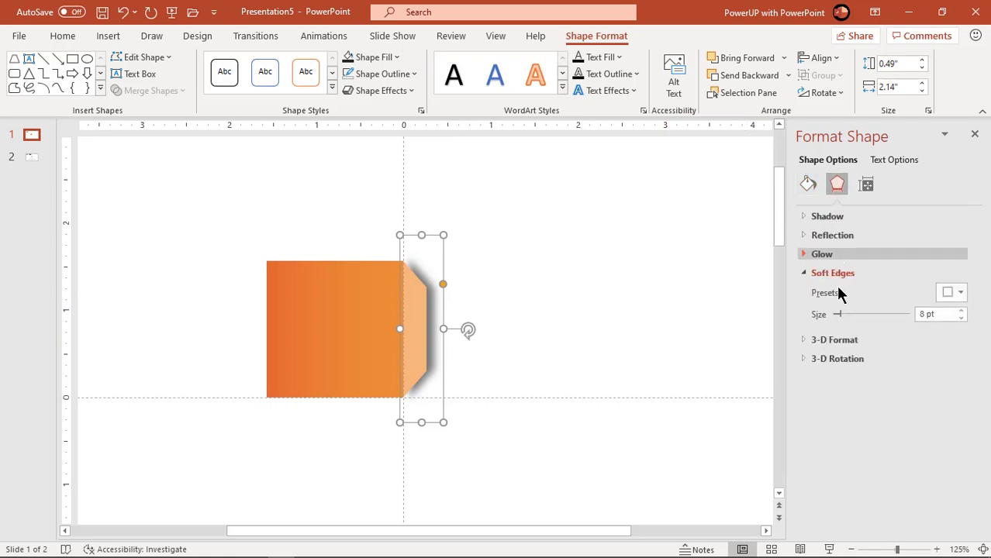
{"action": "left_click", "coordinate": [960, 317]}
{"action": "left_click", "coordinate": [960, 318]}
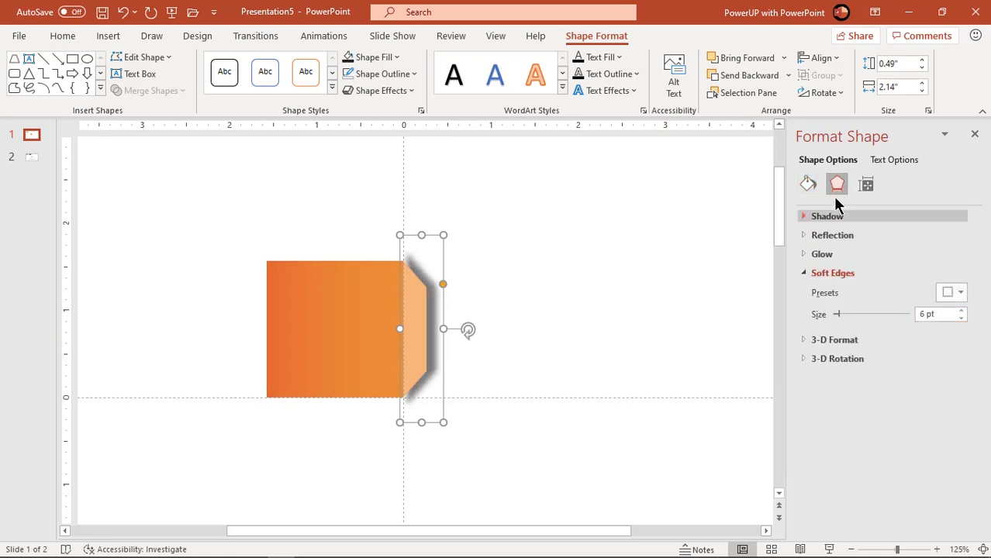
{"action": "left_click", "coordinate": [808, 186]}
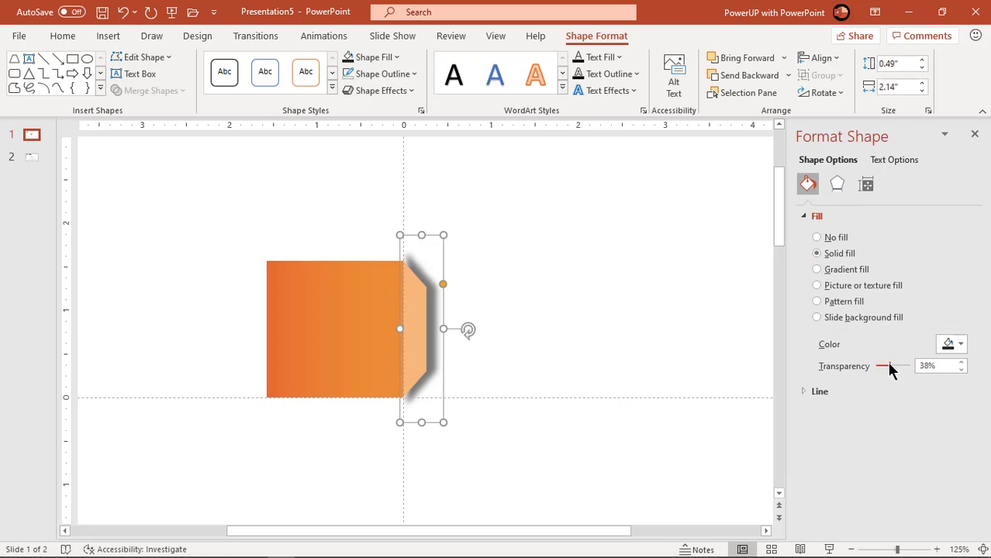
{"action": "left_click_drag", "start_coordinate": [890, 367], "coordinate": [896, 366]}
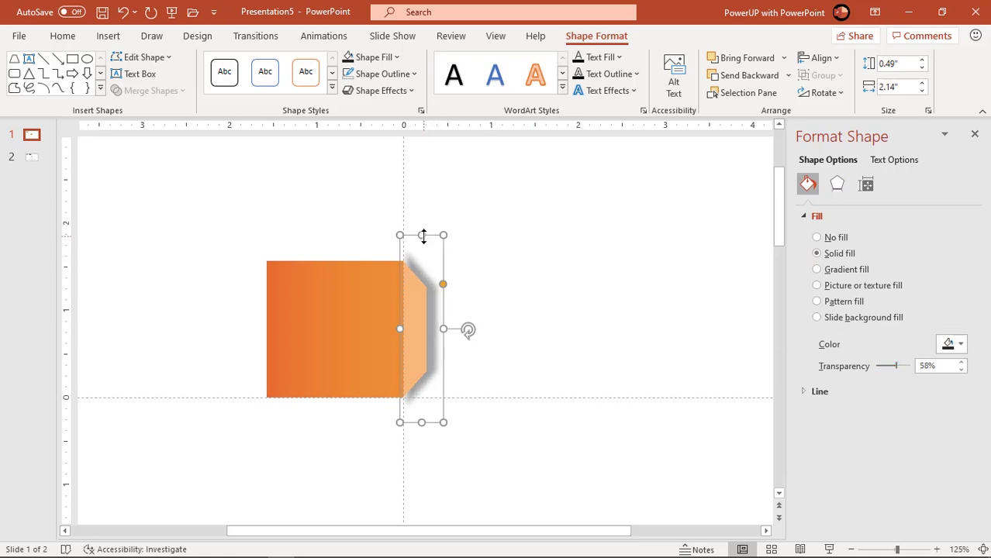
Shorten the shadow slightly and nudge it into place beneath the light orange tab
{"action": "left_click_drag", "start_coordinate": [423, 235], "coordinate": [420, 249]}
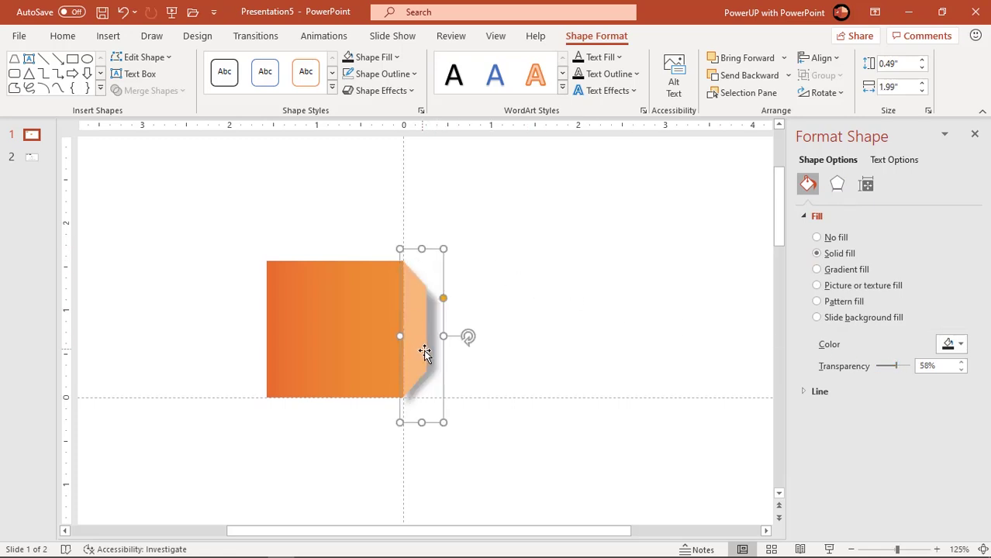
{"action": "left_click_drag", "start_coordinate": [431, 345], "coordinate": [430, 345]}
{"action": "key", "text": "ctrl+Right"}
{"action": "key", "text": "ctrl+Right"}
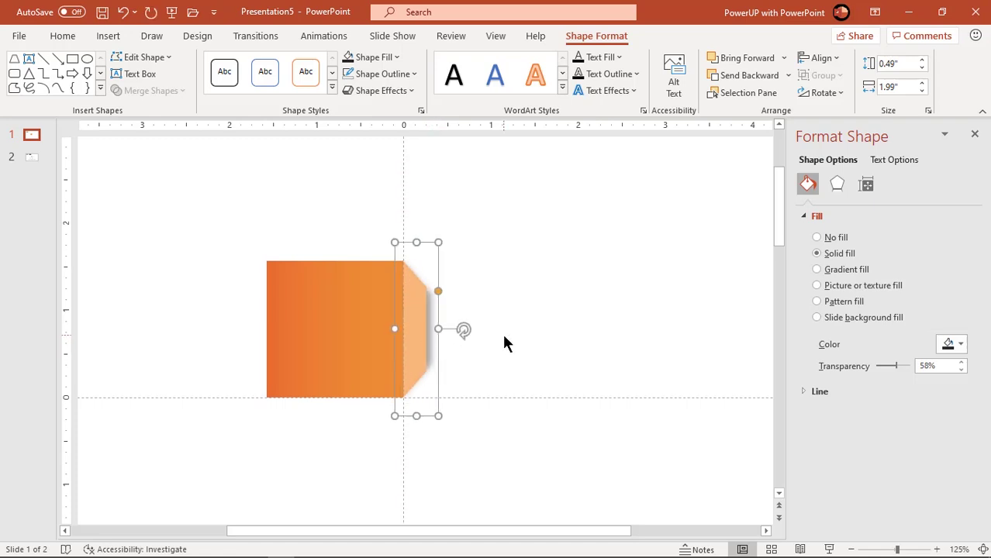
{"action": "key", "text": "ctrl+Right"}
{"action": "key", "text": "ctrl+Right"}
{"action": "key", "text": "ctrl+Down"}
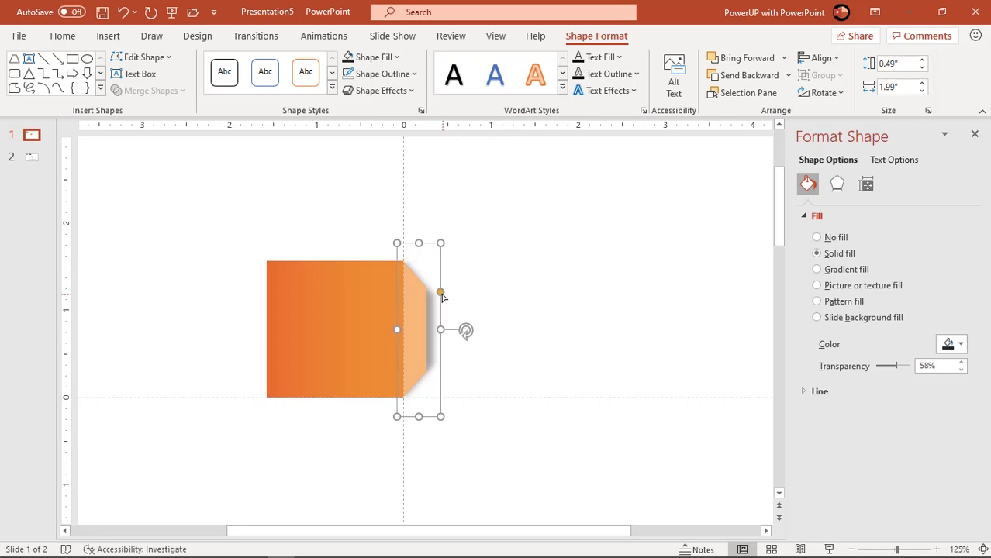
{"action": "left_click_drag", "start_coordinate": [441, 294], "coordinate": [442, 295]}
{"action": "left_click", "coordinate": [502, 327]}
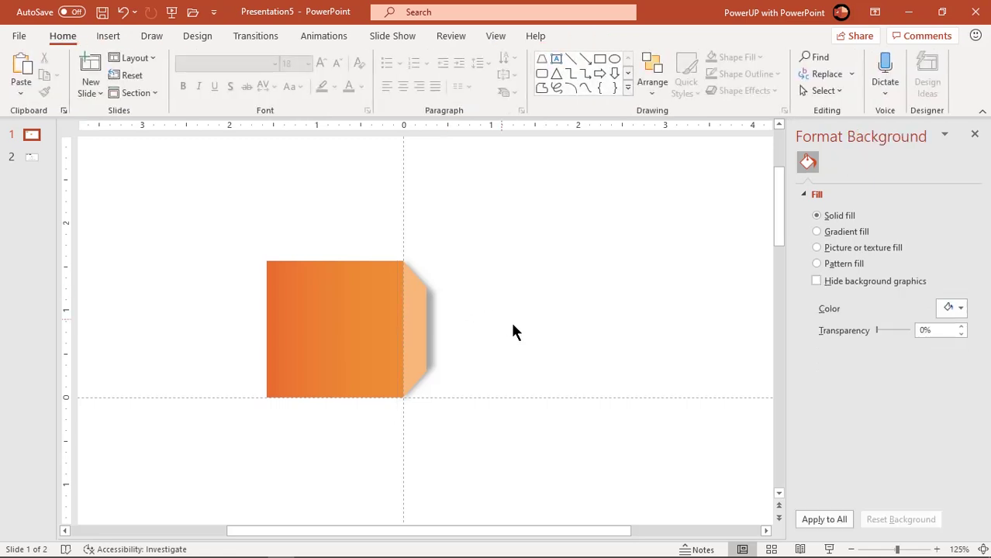
Group the orange box with its shadow
{"action": "left_click", "coordinate": [974, 134]}
{"action": "left_click_drag", "start_coordinate": [606, 480], "coordinate": [191, 208]}
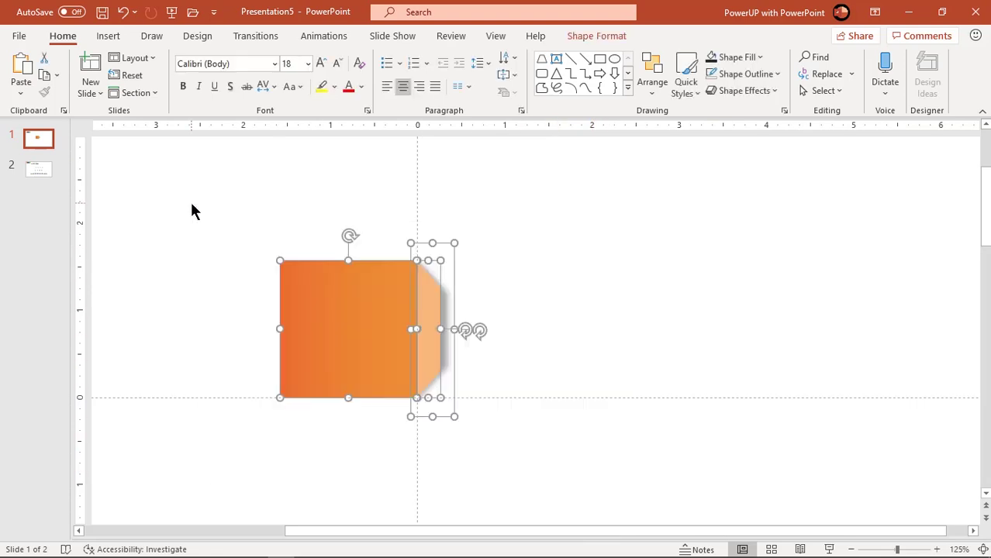
{"action": "right_click", "coordinate": [322, 353]}
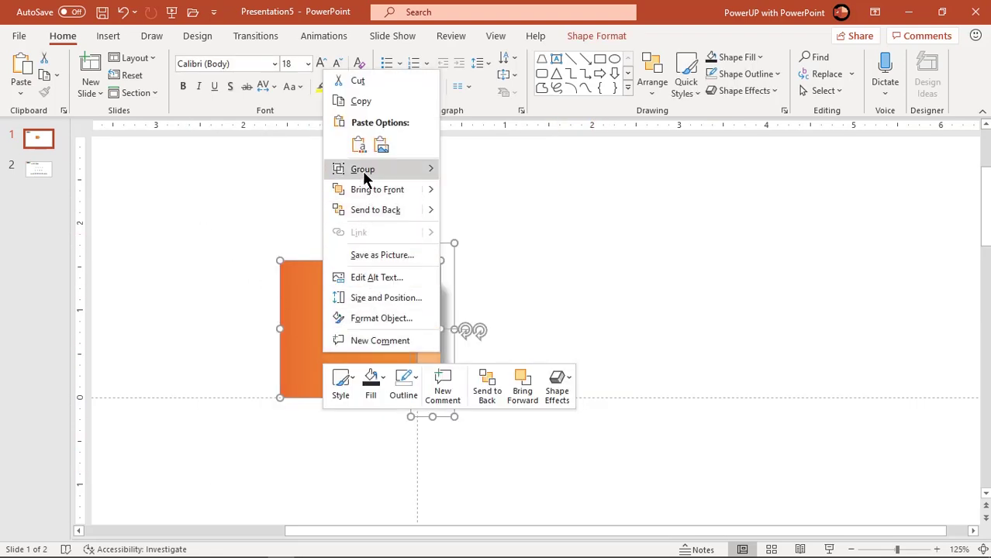
{"action": "mouse_move", "coordinate": [367, 172]}
{"action": "left_click", "coordinate": [473, 170]}
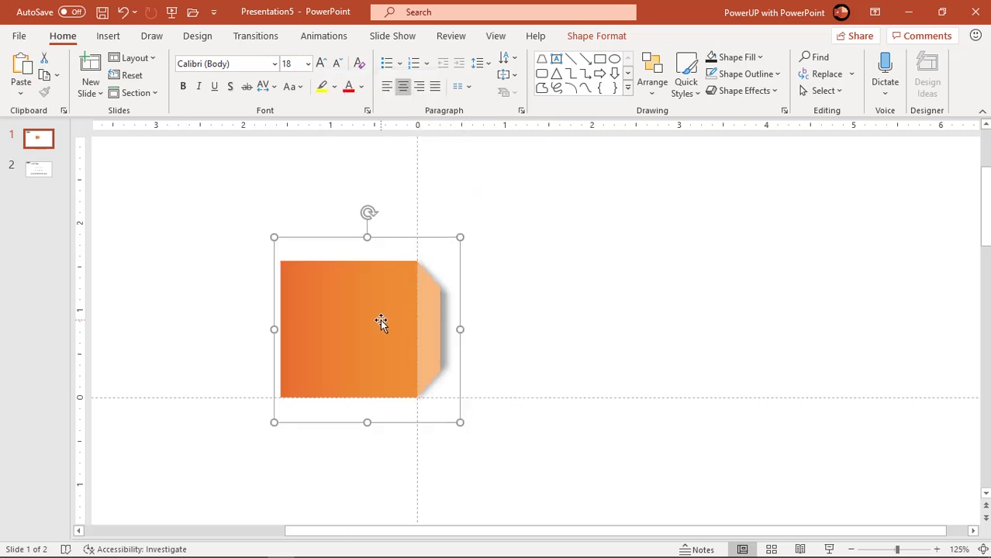
Place two copies of the block to the right, each sent behind its neighbour
{"action": "scroll", "coordinate": [380, 321], "scroll_direction": "down", "scroll_amount": 5}
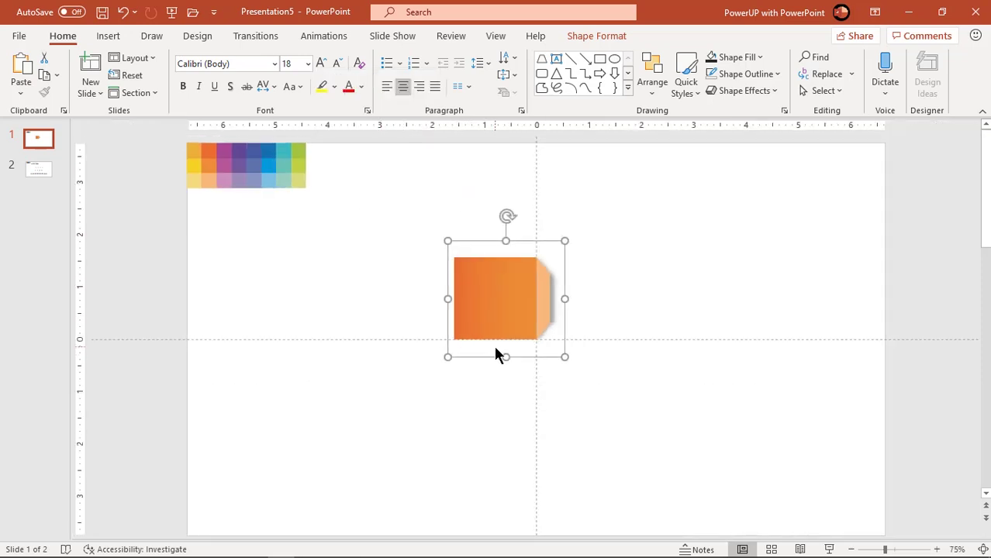
{"action": "left_click_drag", "start_coordinate": [500, 336], "coordinate": [581, 311]}
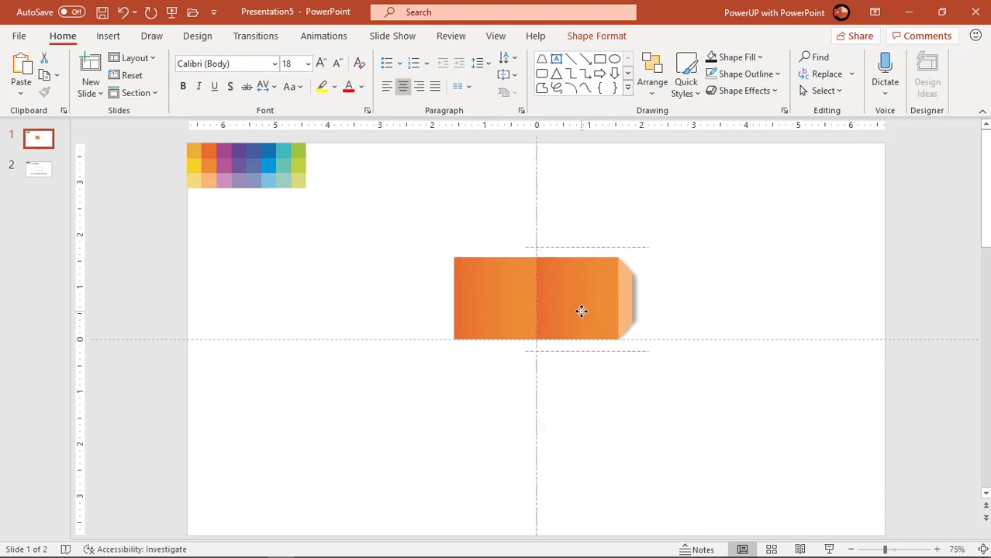
{"action": "left_click_drag", "start_coordinate": [582, 311], "coordinate": [581, 311]}
{"action": "right_click", "coordinate": [581, 311]}
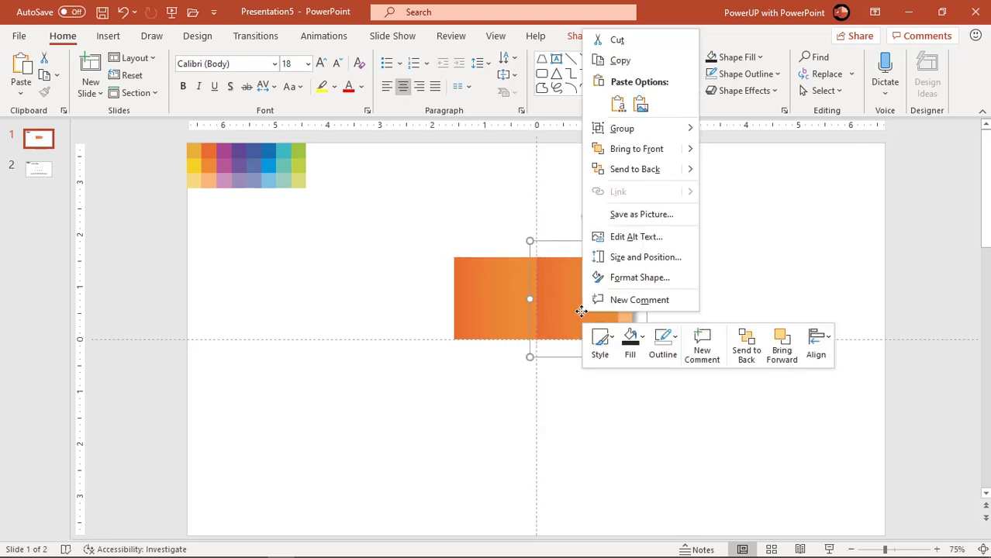
{"action": "left_click", "coordinate": [632, 171]}
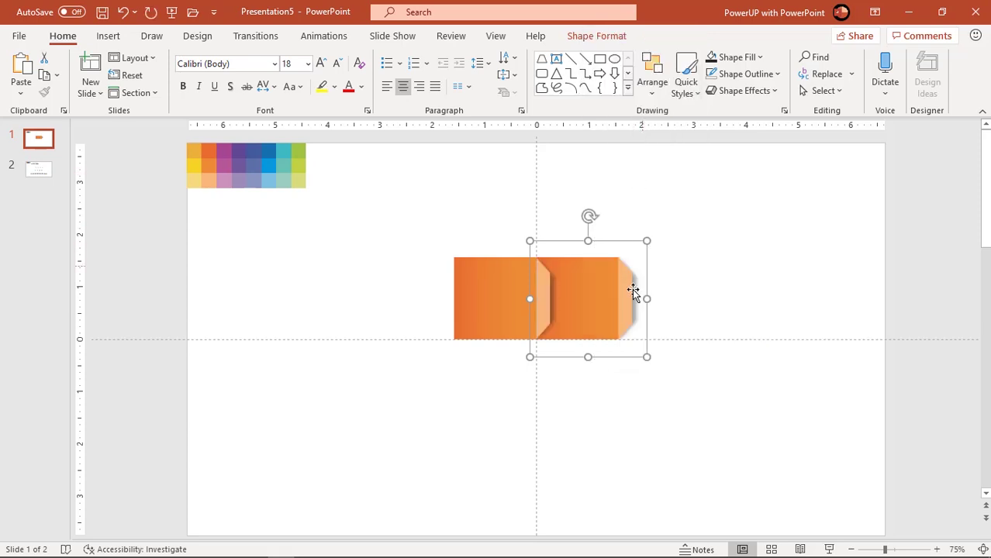
{"action": "left_click_drag", "start_coordinate": [612, 303], "coordinate": [695, 304]}
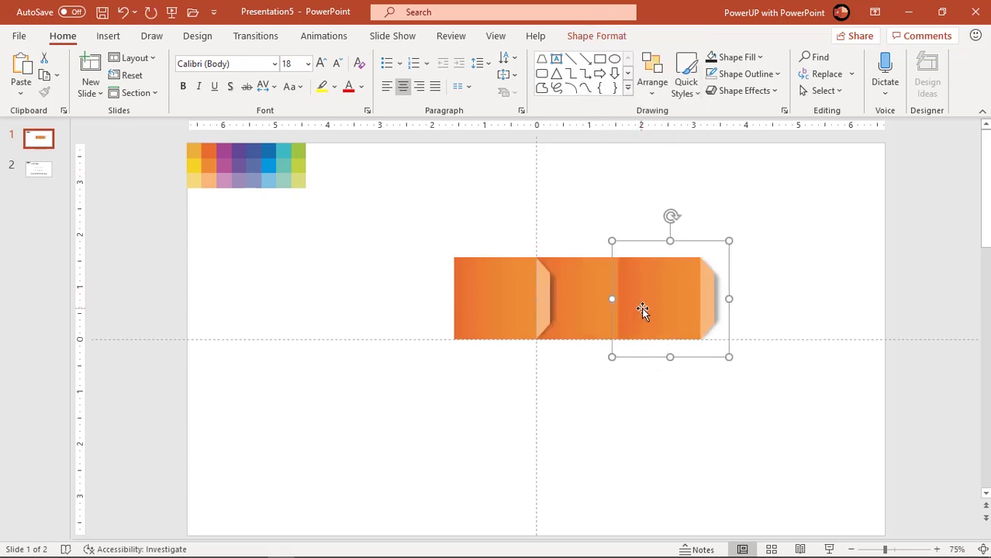
{"action": "right_click", "coordinate": [641, 315]}
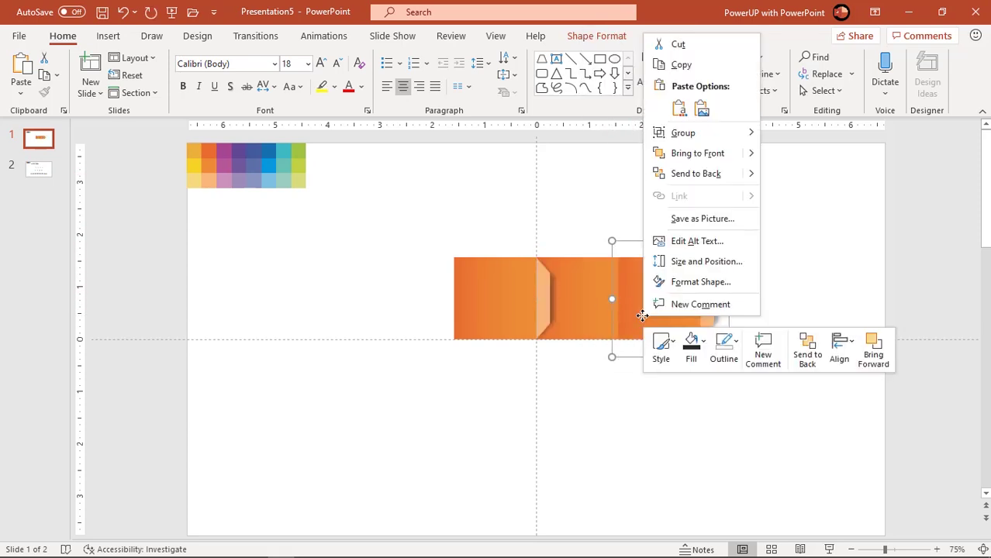
{"action": "left_click", "coordinate": [689, 172]}
{"action": "left_click", "coordinate": [697, 428]}
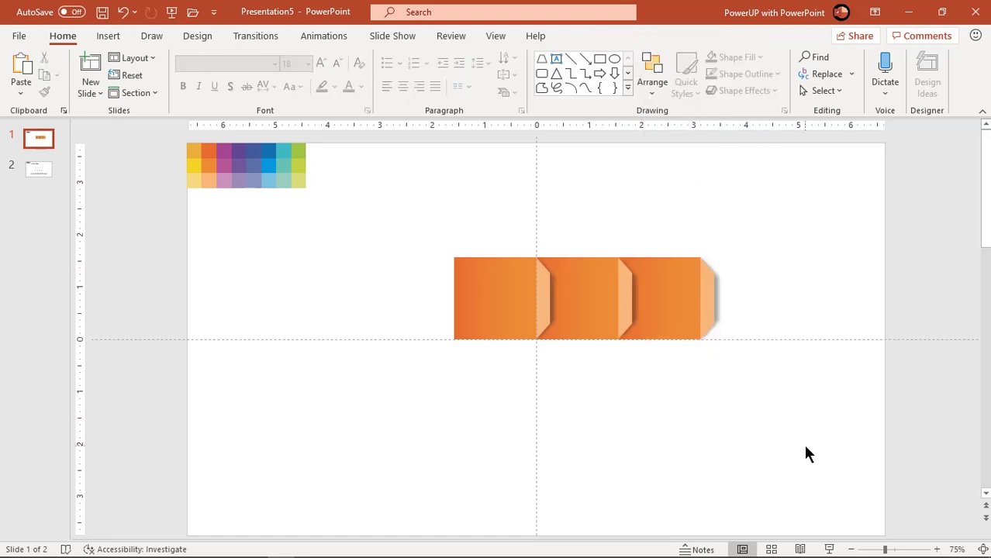
Group the three blocks, duplicate the strip below, and flip the copy horizontally
{"action": "left_click_drag", "start_coordinate": [801, 450], "coordinate": [392, 235]}
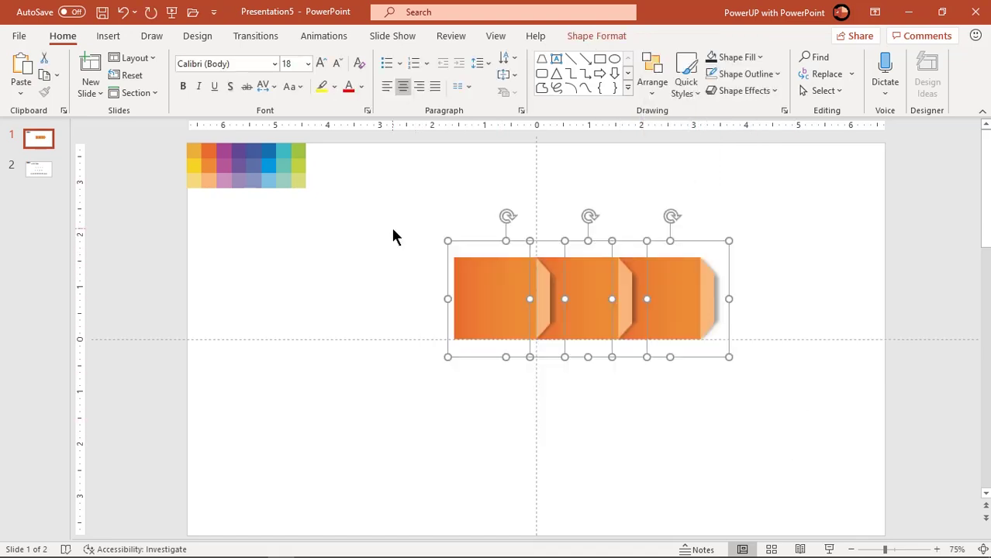
{"action": "right_click", "coordinate": [481, 315]}
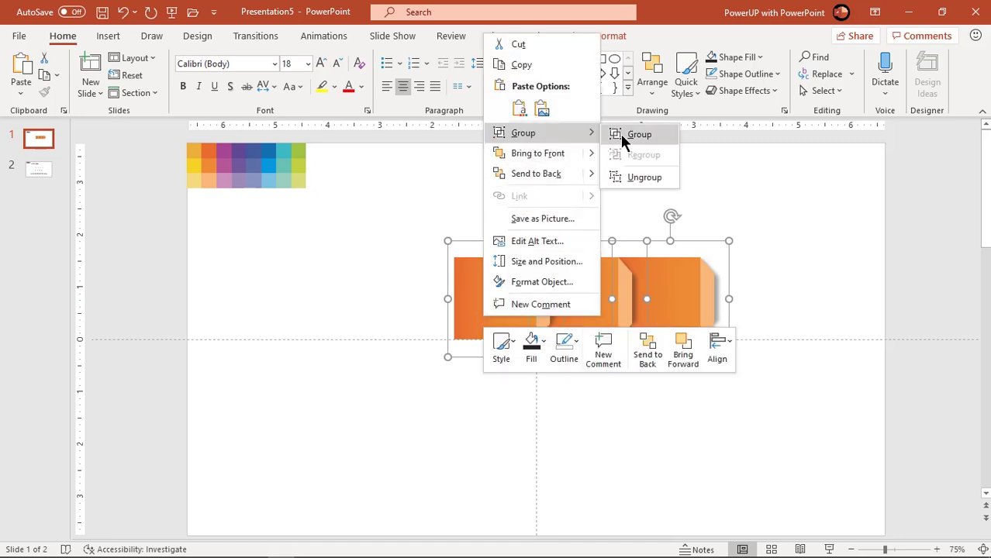
{"action": "left_click", "coordinate": [620, 134]}
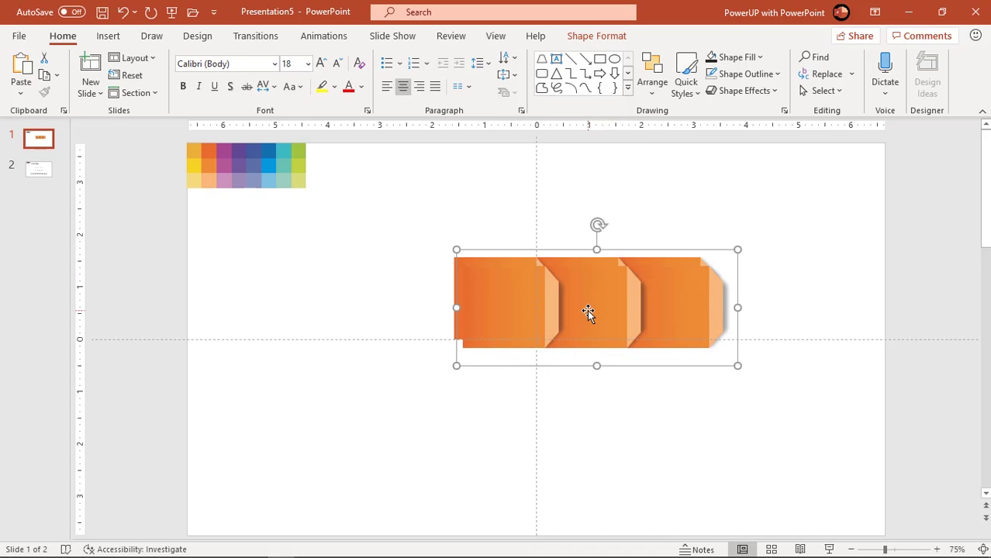
{"action": "left_click_drag", "start_coordinate": [588, 311], "coordinate": [568, 396], "text": "ctrl"}
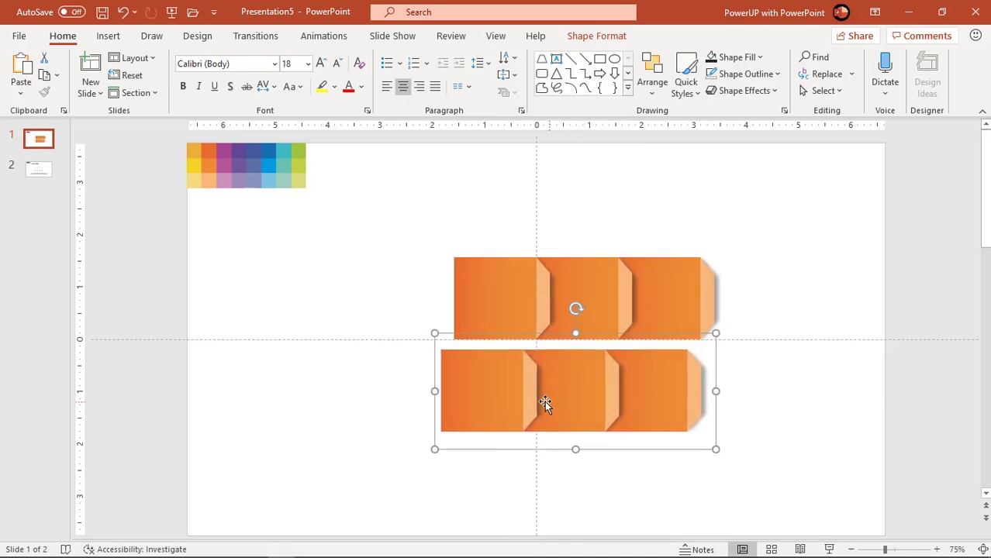
{"action": "left_click", "coordinate": [594, 37]}
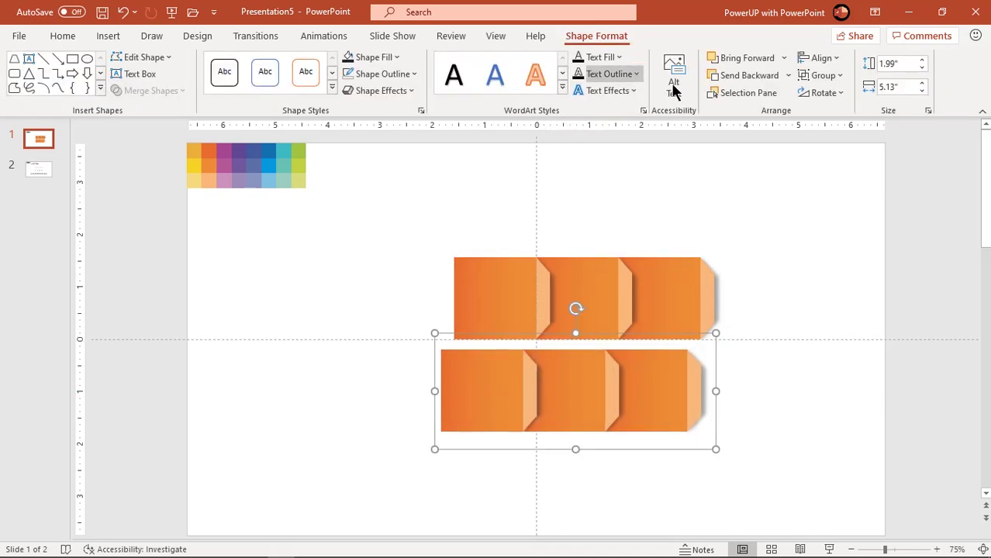
{"action": "left_click", "coordinate": [822, 94]}
{"action": "left_click", "coordinate": [828, 172]}
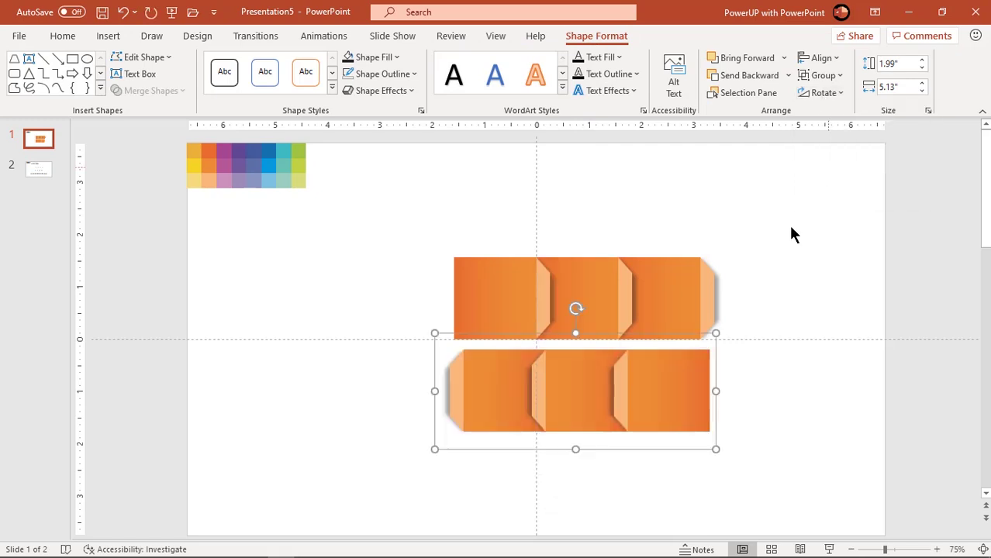
Shift the mirrored strip left beneath the top strip and fine-tune both positions
{"action": "left_click_drag", "start_coordinate": [663, 410], "coordinate": [573, 396]}
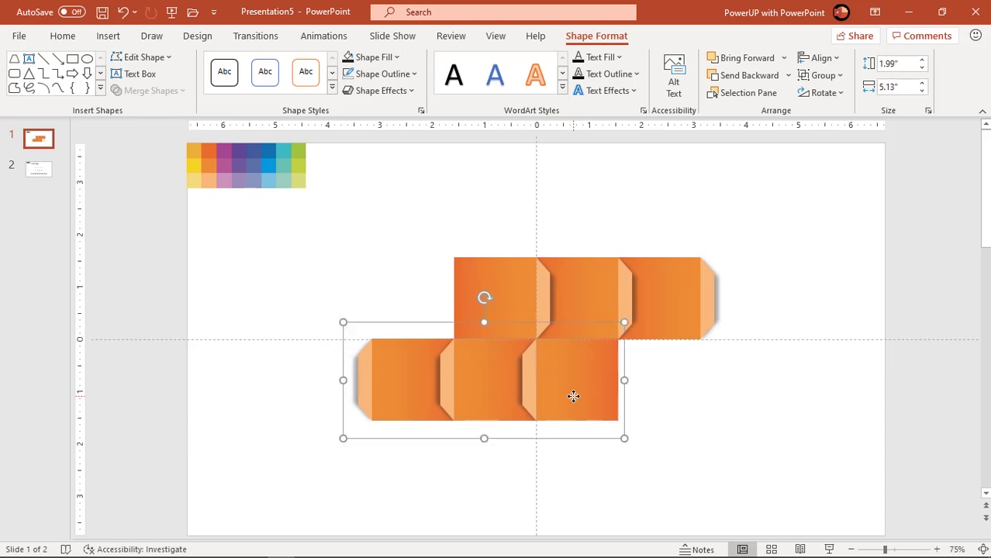
{"action": "left_click_drag", "start_coordinate": [569, 380], "coordinate": [570, 392]}
{"action": "left_click_drag", "start_coordinate": [579, 314], "coordinate": [578, 308]}
{"action": "scroll", "coordinate": [563, 394], "scroll_direction": "up", "scroll_amount": 5, "text": "ctrl"}
{"action": "left_click_drag", "start_coordinate": [454, 460], "coordinate": [446, 448]}
{"action": "scroll", "coordinate": [623, 372], "scroll_direction": "down", "scroll_amount": 5, "text": "ctrl"}
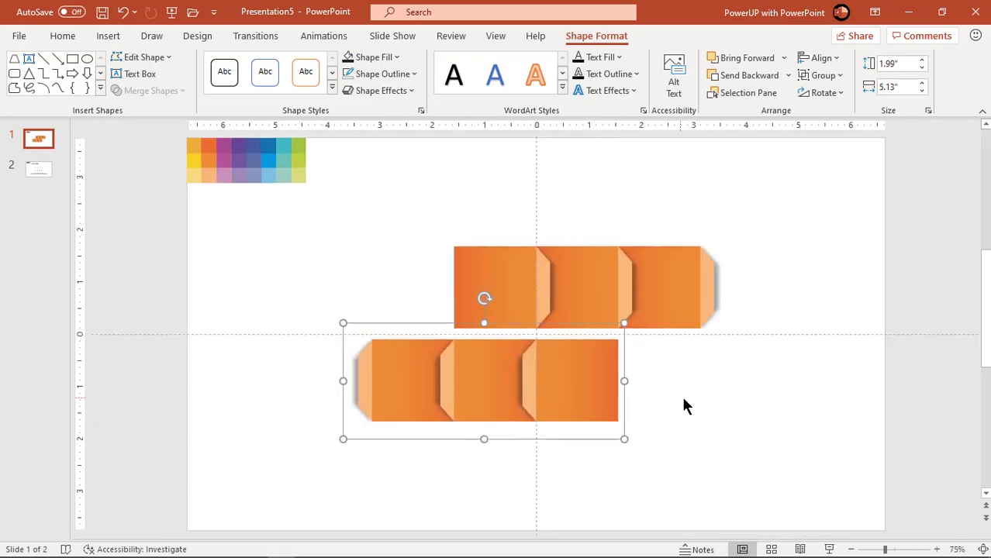
{"action": "left_click_drag", "start_coordinate": [572, 375], "coordinate": [573, 377]}
{"action": "left_click_drag", "start_coordinate": [562, 335], "coordinate": [562, 332]}
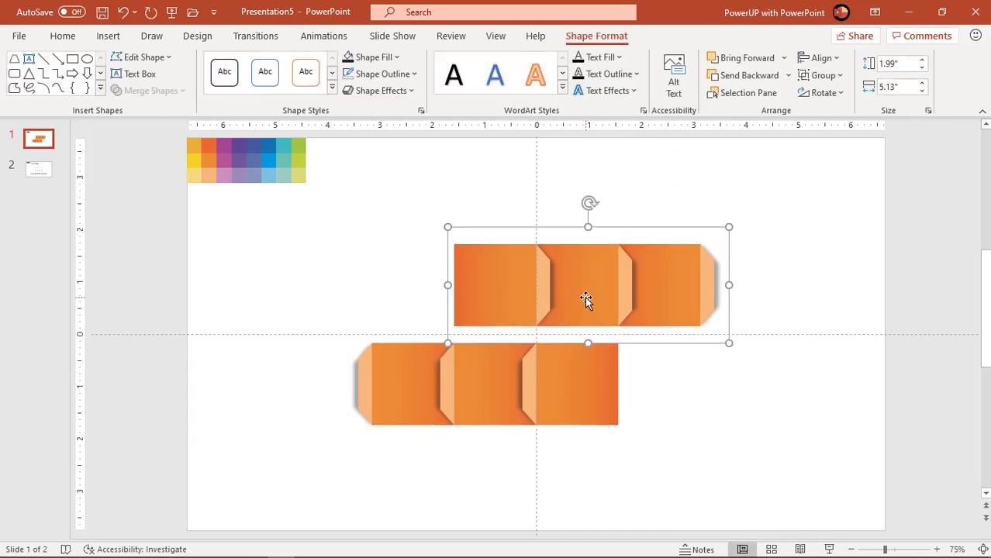
{"action": "left_click", "coordinate": [586, 402]}
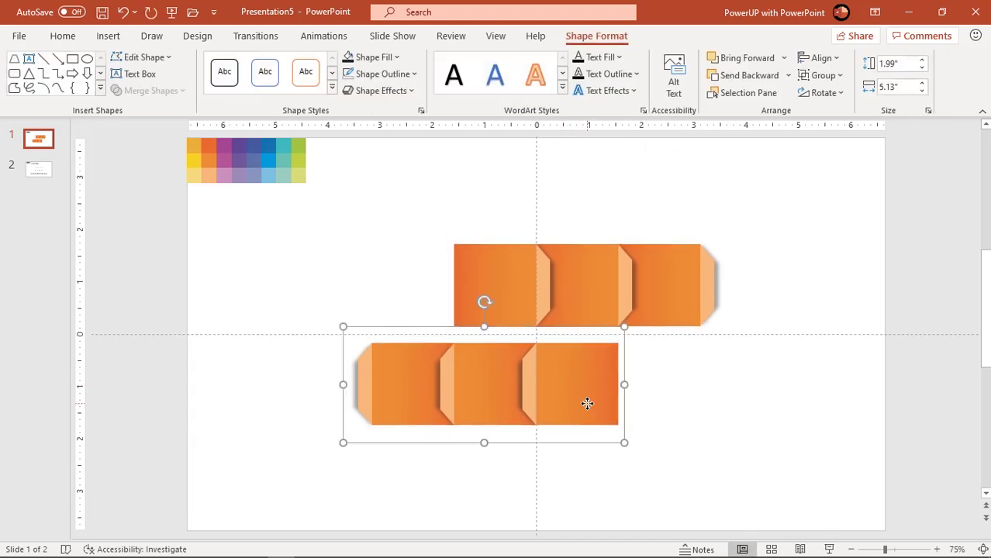
{"action": "left_click", "coordinate": [657, 405]}
Ungroup both orange strips into their three blocks
{"action": "left_click", "coordinate": [586, 416]}
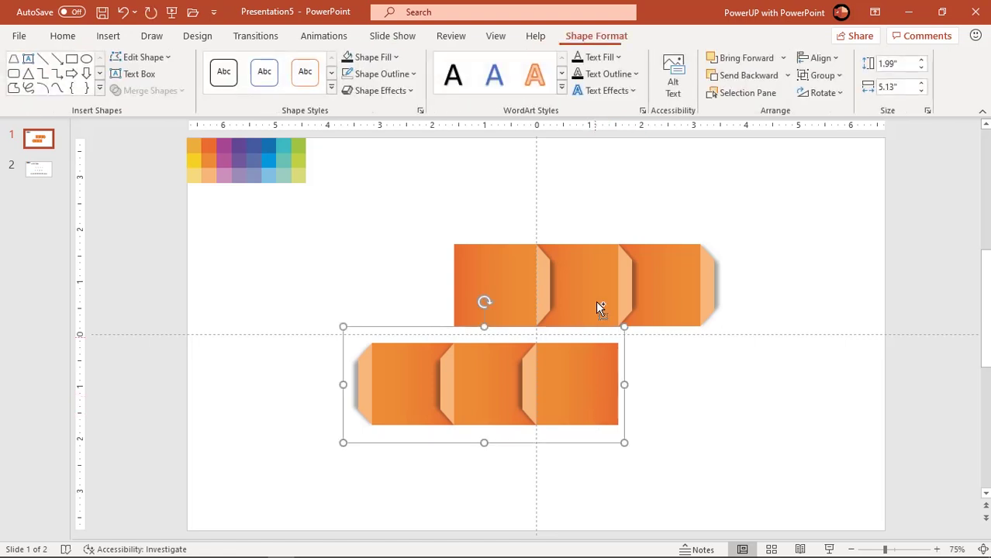
{"action": "left_click", "coordinate": [591, 294], "text": "shift"}
{"action": "right_click", "coordinate": [592, 292]}
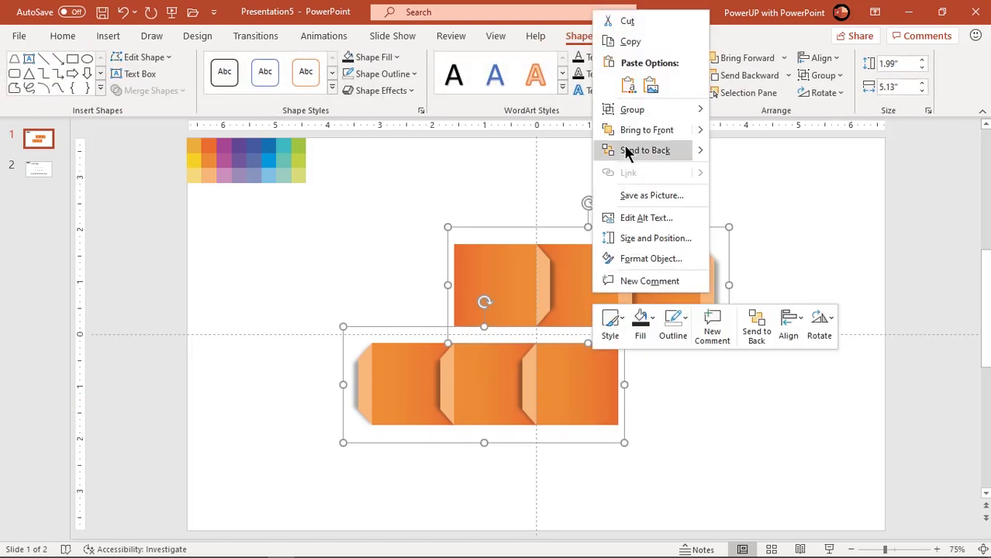
{"action": "mouse_move", "coordinate": [633, 112]}
{"action": "left_click", "coordinate": [738, 153]}
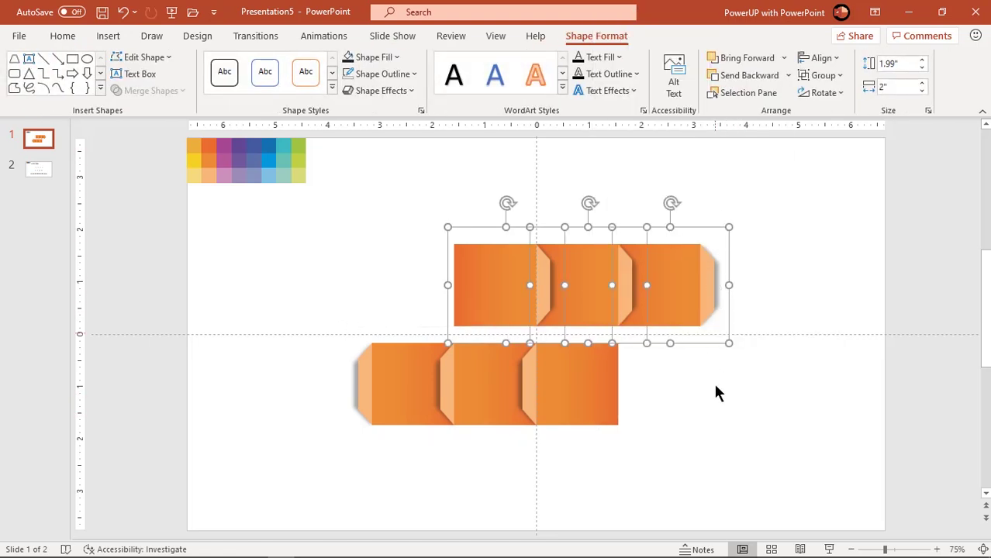
{"action": "left_click", "coordinate": [716, 423]}
Select all six blocks and ungroup them into separate pieces
{"action": "left_click", "coordinate": [589, 401]}
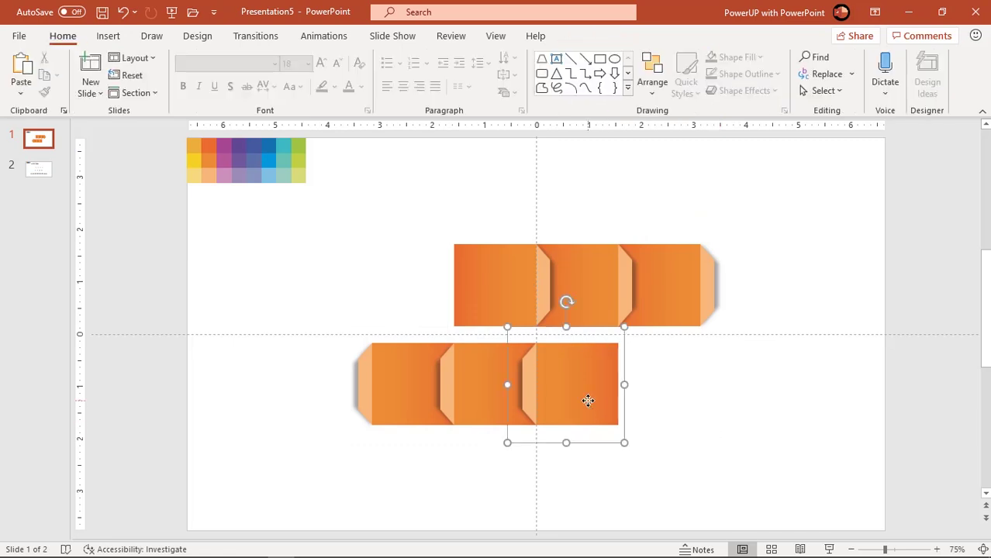
{"action": "left_click", "coordinate": [465, 397], "text": "shift"}
{"action": "left_click", "coordinate": [406, 387], "text": "shift"}
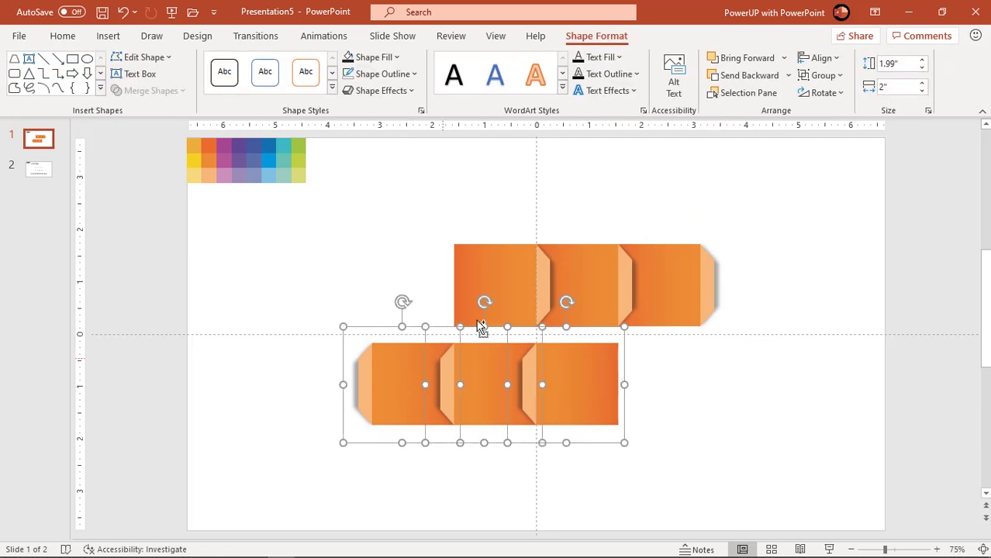
{"action": "left_click", "coordinate": [496, 270], "text": "shift"}
{"action": "left_click", "coordinate": [596, 273], "text": "shift"}
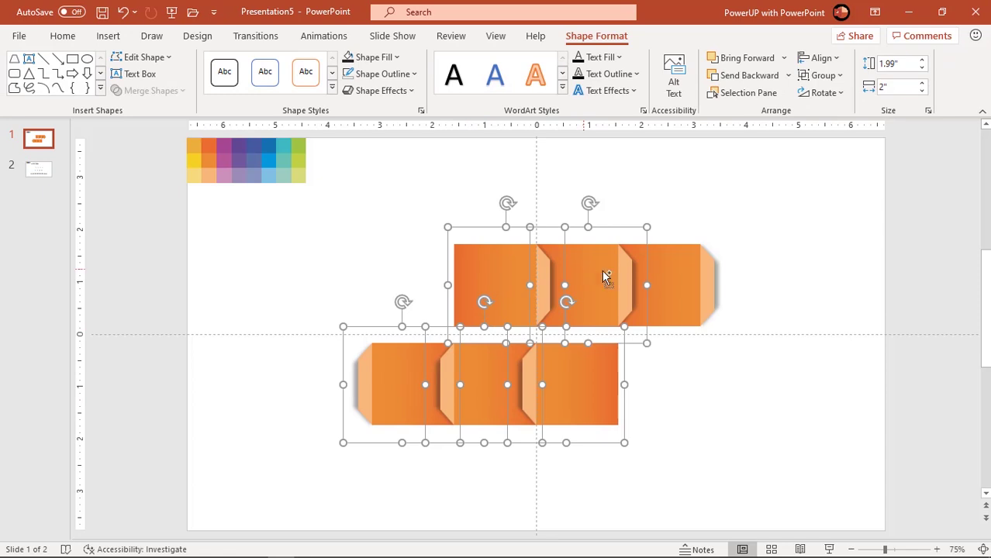
{"action": "left_click", "coordinate": [668, 270], "text": "shift"}
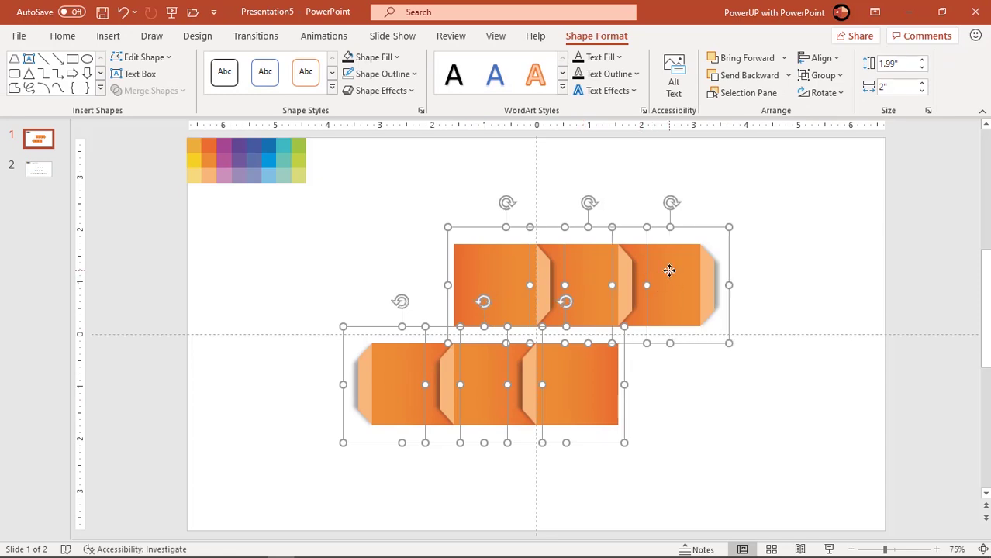
{"action": "right_click", "coordinate": [669, 269]}
{"action": "mouse_move", "coordinate": [707, 373]}
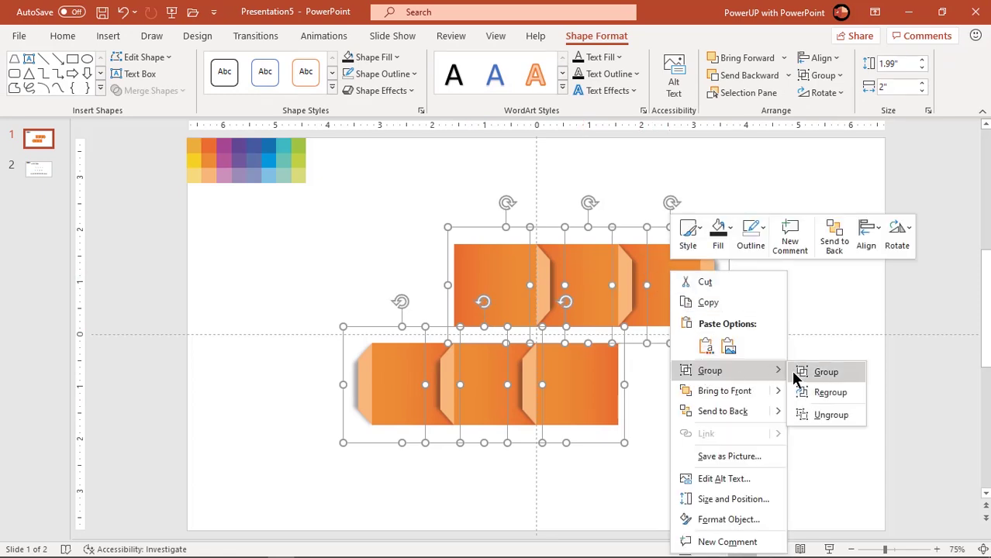
{"action": "left_click", "coordinate": [818, 414]}
{"action": "left_click", "coordinate": [783, 419]}
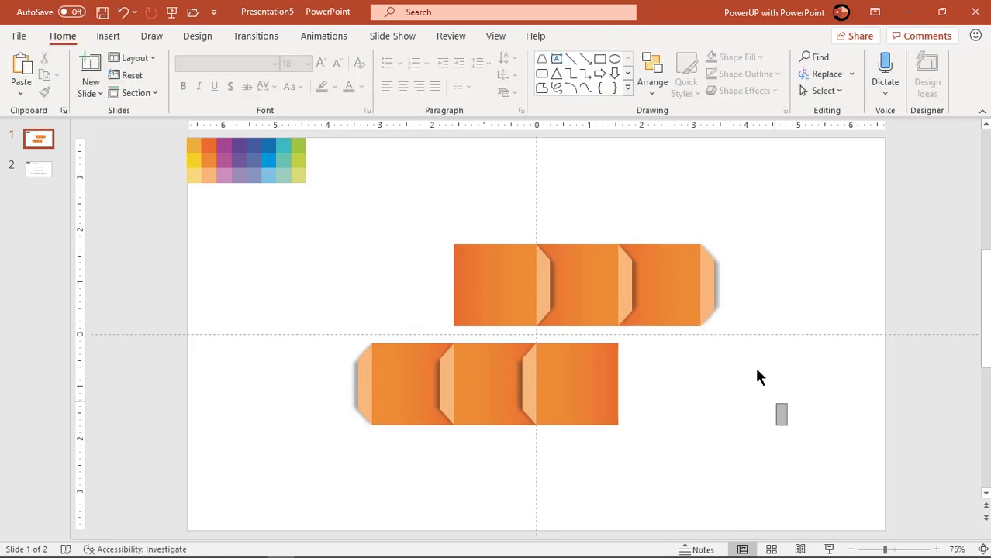
Duplicate the top strip's right tip and place the copy at its left end
{"action": "left_click_drag", "start_coordinate": [748, 363], "coordinate": [683, 227]}
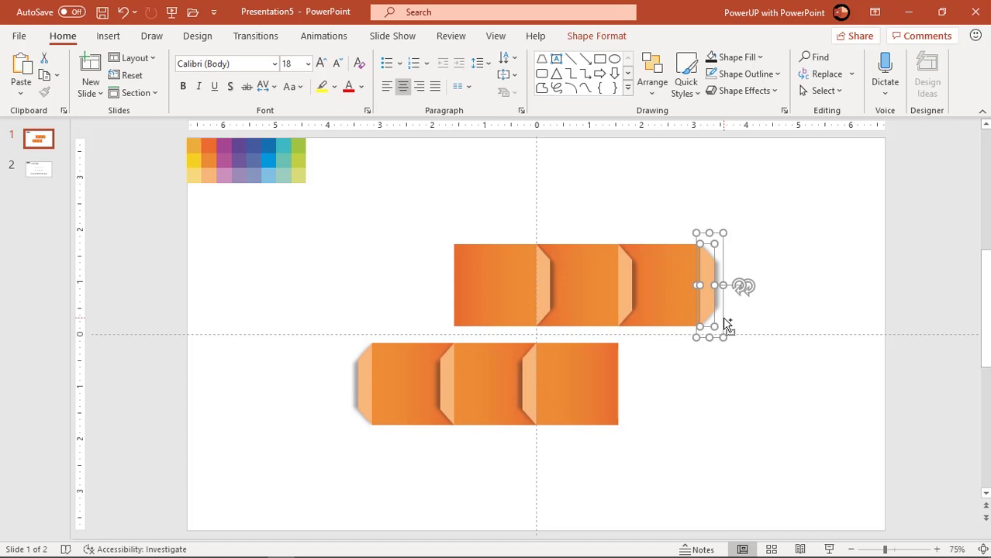
{"action": "key", "text": "ctrl+d"}
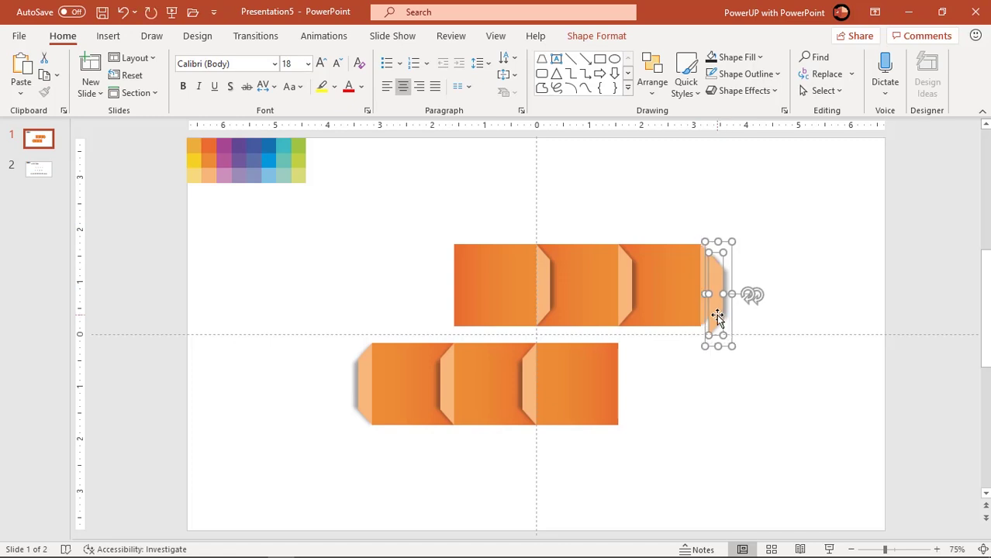
{"action": "left_click_drag", "start_coordinate": [716, 317], "coordinate": [462, 305]}
{"action": "left_click", "coordinate": [594, 458]}
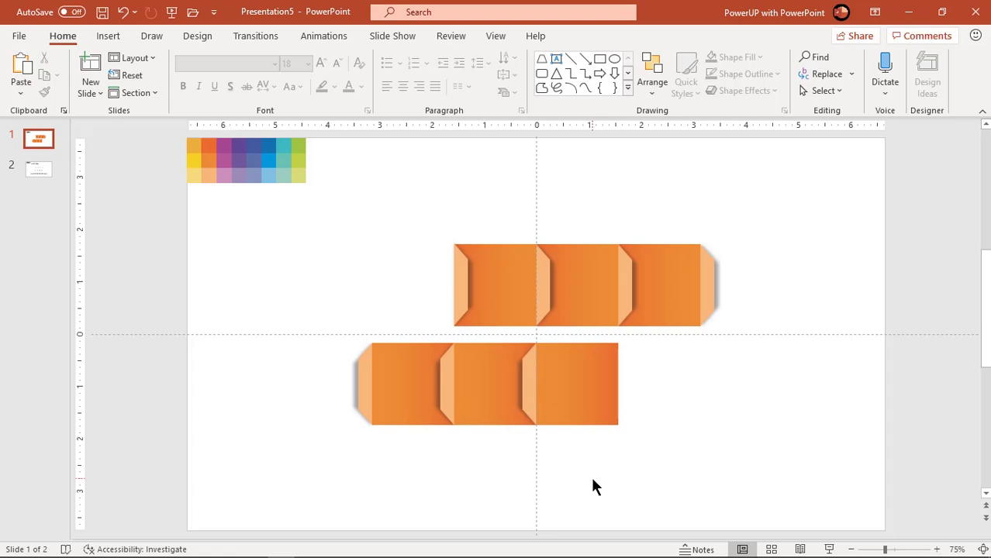
Move a folded tip piece to the bottom strip's right end
{"action": "left_click_drag", "start_coordinate": [591, 477], "coordinate": [490, 330]}
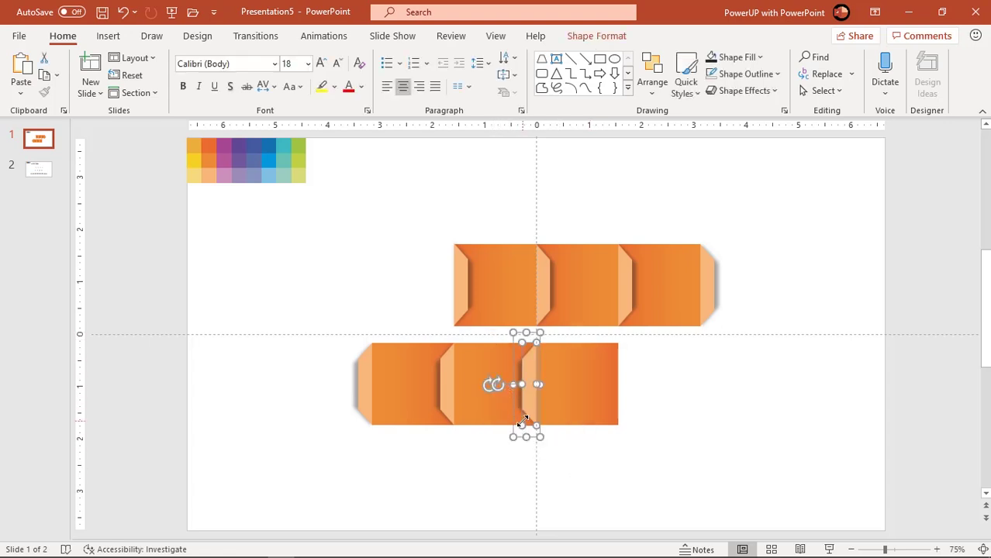
{"action": "left_click_drag", "start_coordinate": [532, 420], "coordinate": [611, 405]}
{"action": "left_click", "coordinate": [671, 445]}
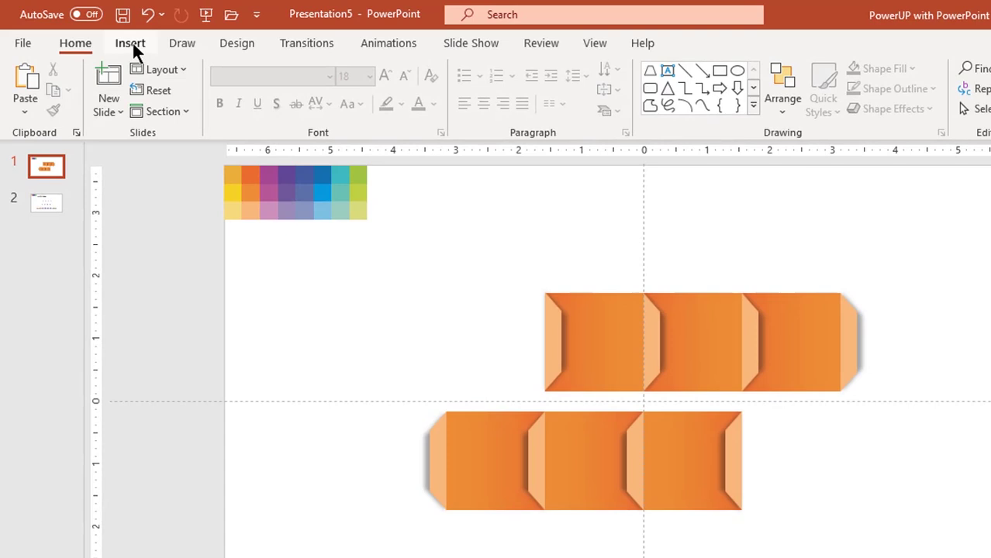
Draw a rounded rectangle over the orange strips and shift it slightly left
{"action": "left_click", "coordinate": [130, 44]}
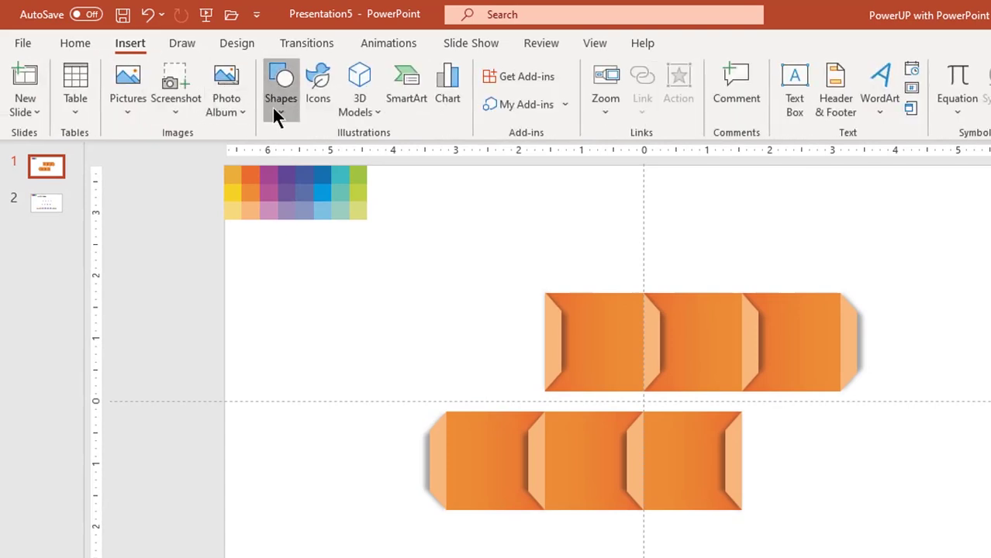
{"action": "left_click", "coordinate": [271, 106]}
{"action": "left_click", "coordinate": [378, 156]}
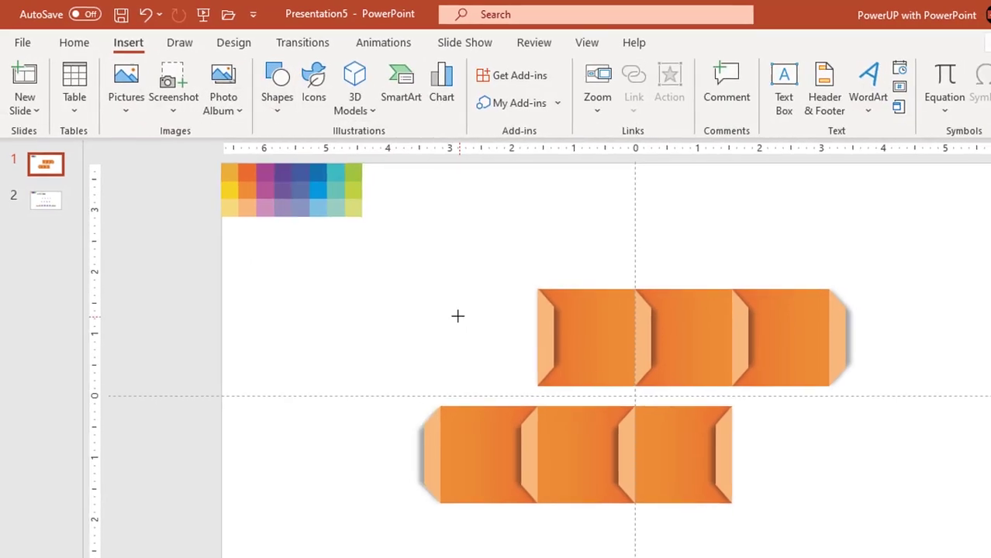
{"action": "left_click_drag", "start_coordinate": [431, 294], "coordinate": [591, 391]}
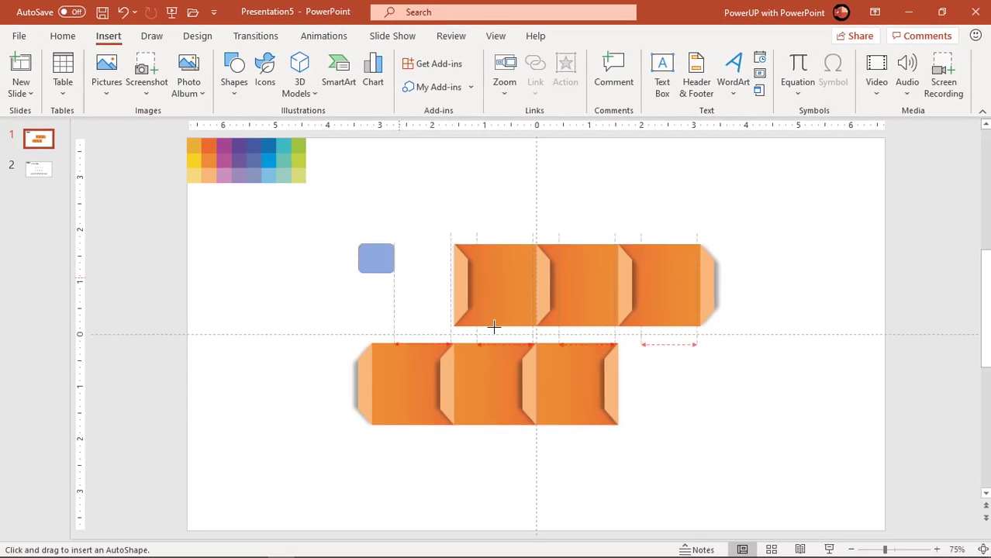
{"action": "mouse_move", "coordinate": [493, 327]}
{"action": "left_mouse_down"}
{"action": "mouse_move", "coordinate": [679, 393]}
{"action": "mouse_move", "coordinate": [740, 431]}
{"action": "mouse_move", "coordinate": [741, 423]}
{"action": "left_mouse_up"}
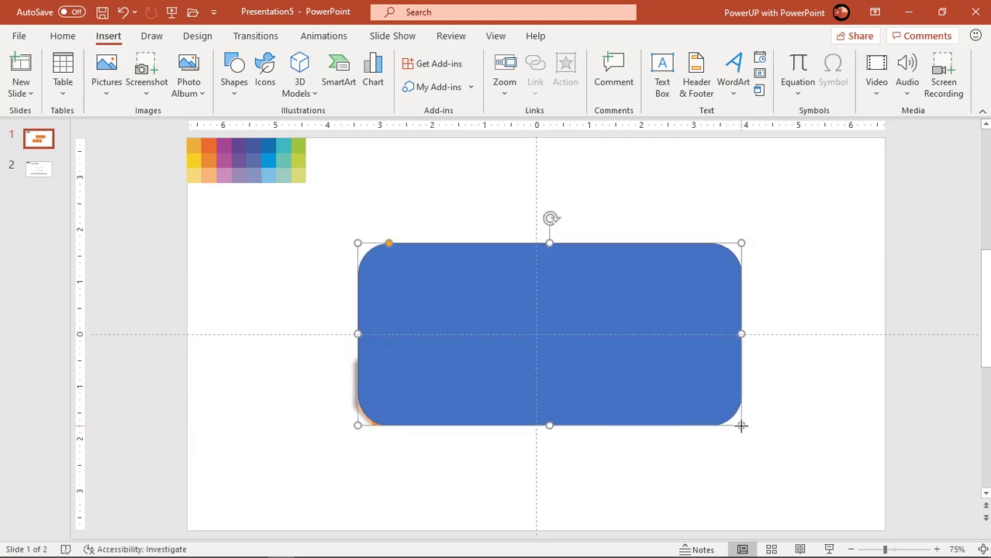
{"action": "left_click_drag", "start_coordinate": [648, 353], "coordinate": [633, 352]}
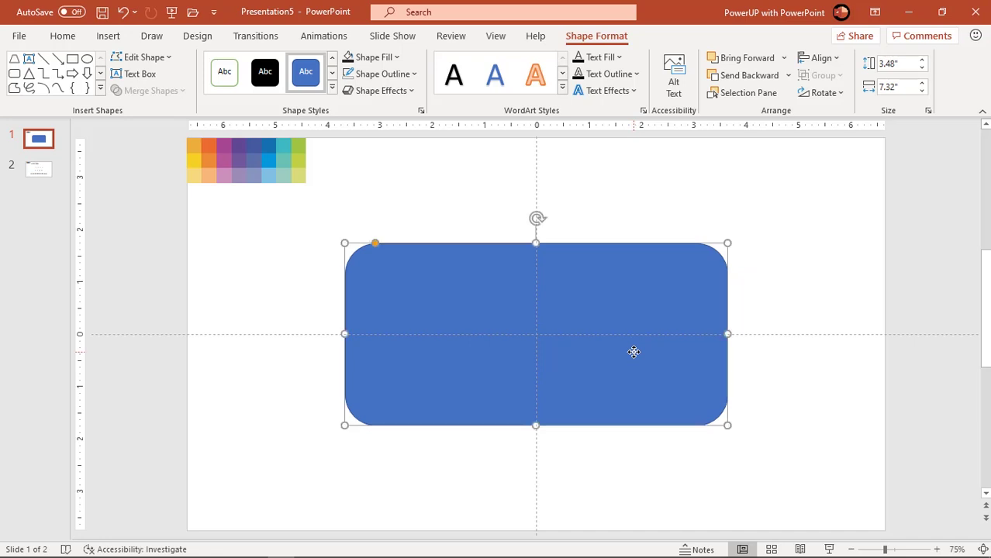
Remove its outline, round it into a full pill, widen it, and nudge it down
{"action": "left_click", "coordinate": [406, 74]}
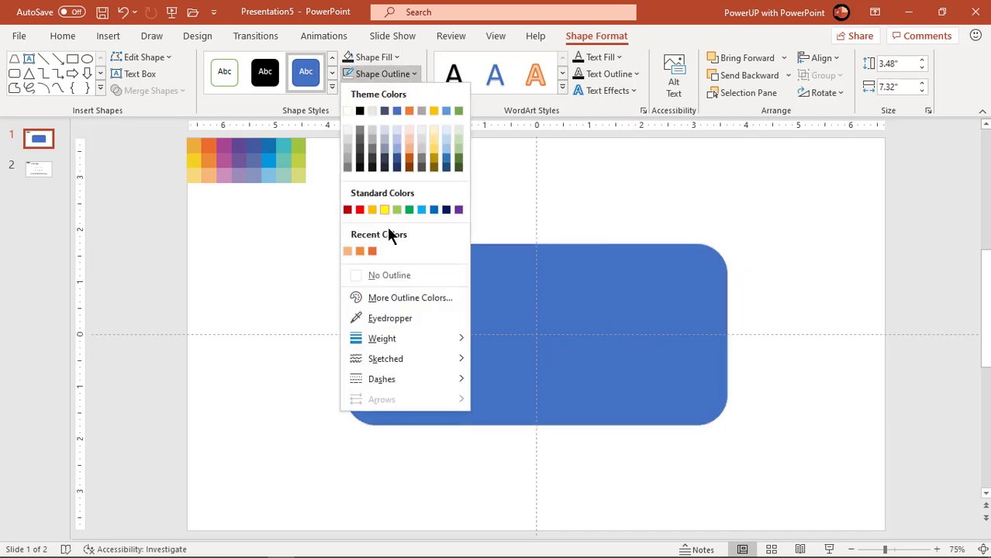
{"action": "left_click", "coordinate": [389, 275]}
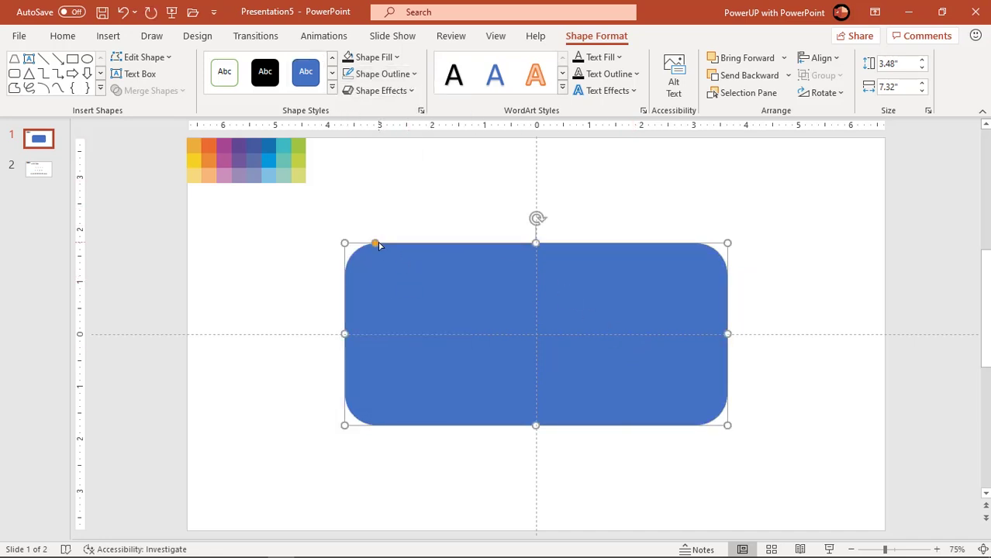
{"action": "left_click_drag", "start_coordinate": [375, 243], "coordinate": [458, 273]}
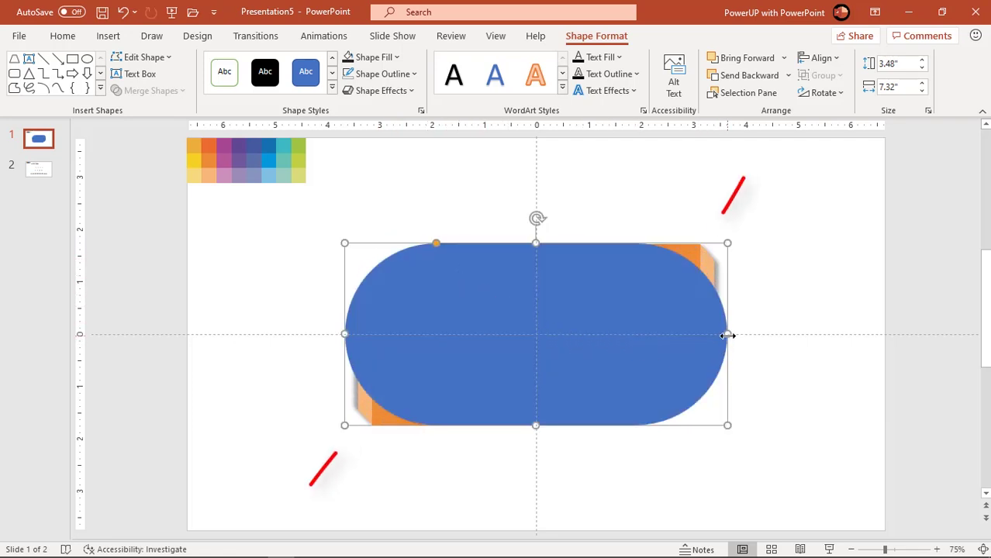
{"action": "left_click_drag", "start_coordinate": [729, 334], "coordinate": [780, 340]}
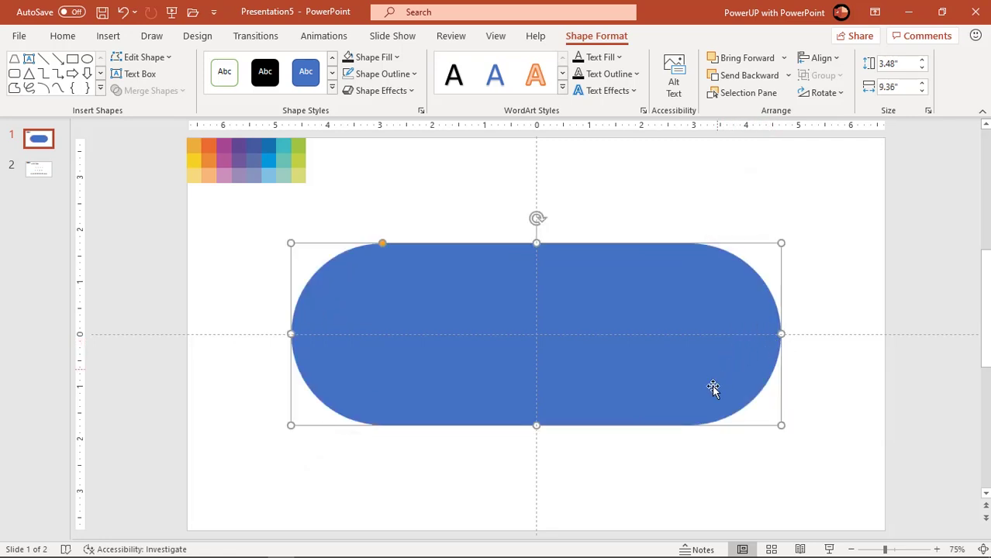
{"action": "left_click", "coordinate": [688, 452]}
{"action": "left_click", "coordinate": [644, 386]}
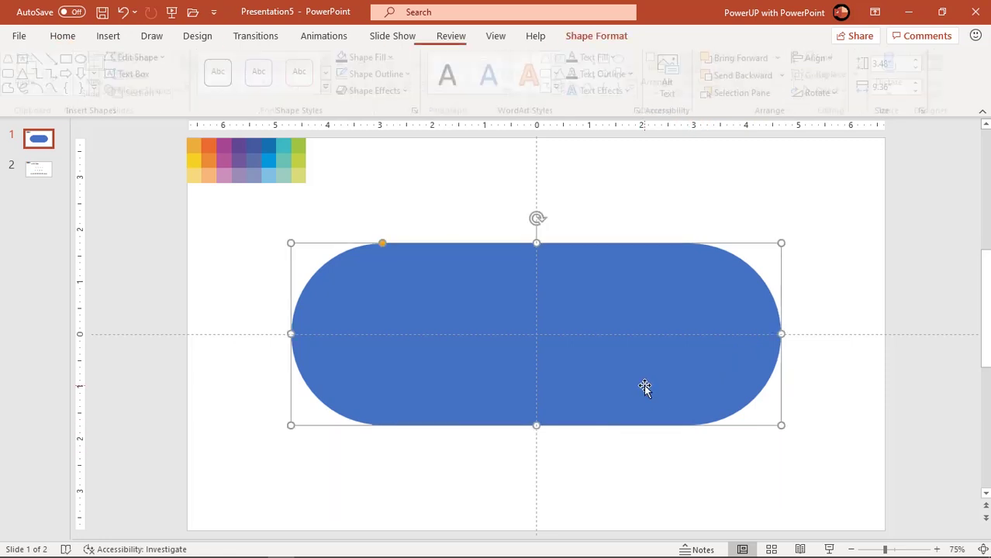
{"action": "left_click_drag", "start_coordinate": [643, 372], "coordinate": [644, 373]}
{"action": "key", "text": "ctrl+Down"}
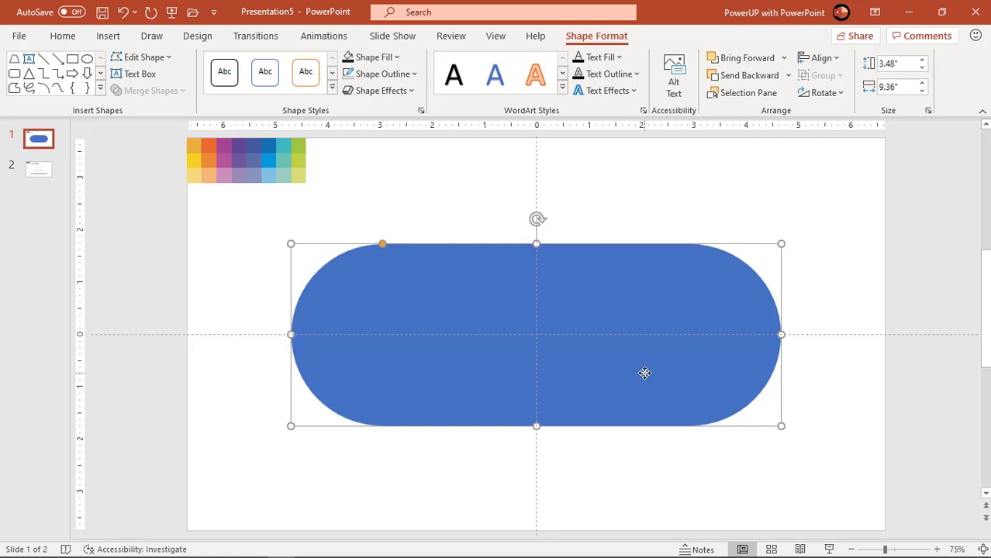
Set the blue pill's fill transparency to 60% in Format Shape
{"action": "right_click", "coordinate": [638, 383]}
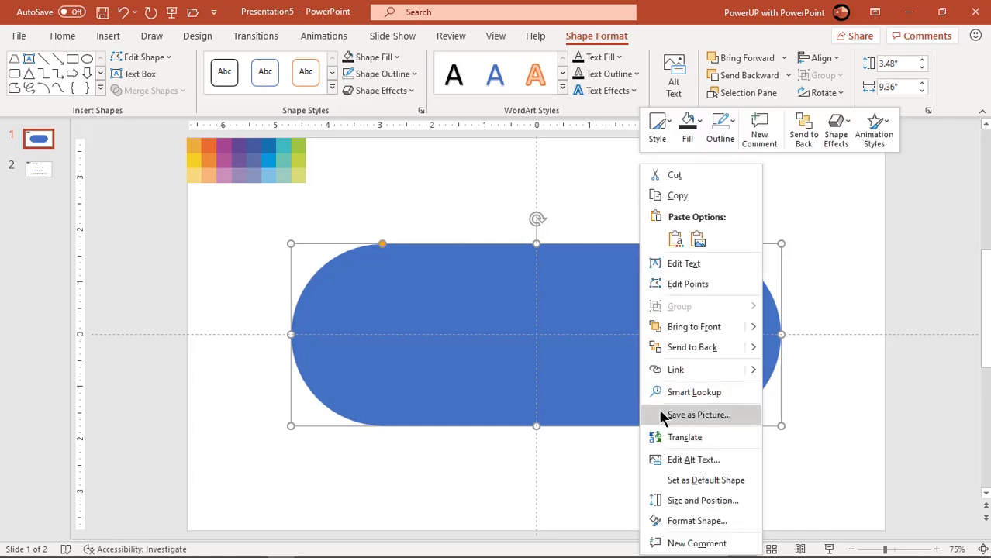
{"action": "left_click", "coordinate": [682, 521]}
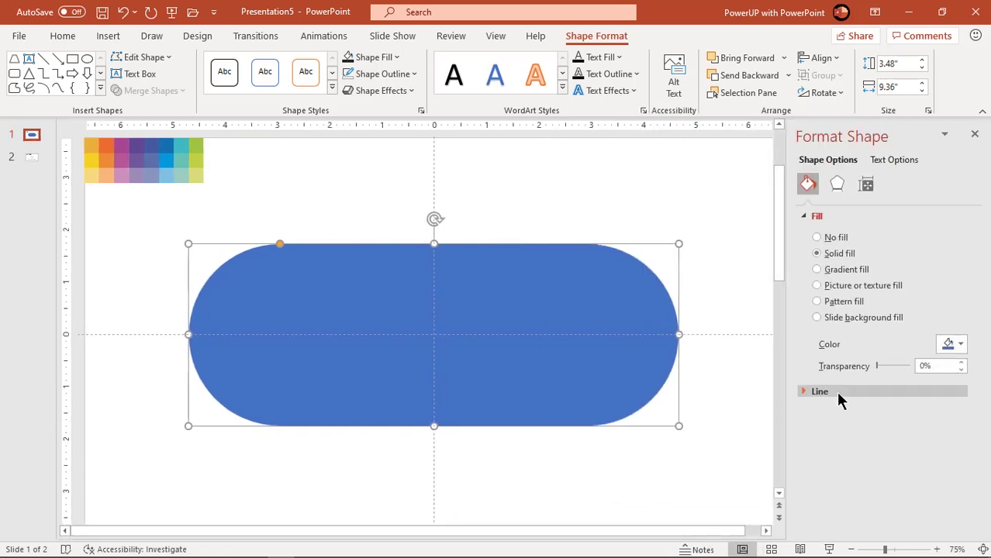
{"action": "left_click_drag", "start_coordinate": [873, 364], "coordinate": [898, 374]}
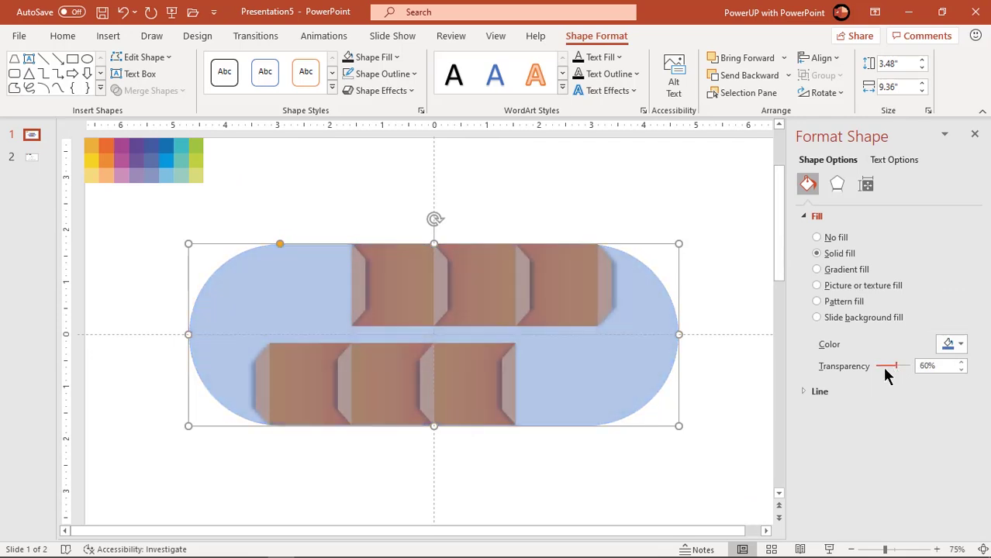
Send the pill to the back, behind the orange blocks
{"action": "right_click", "coordinate": [640, 371]}
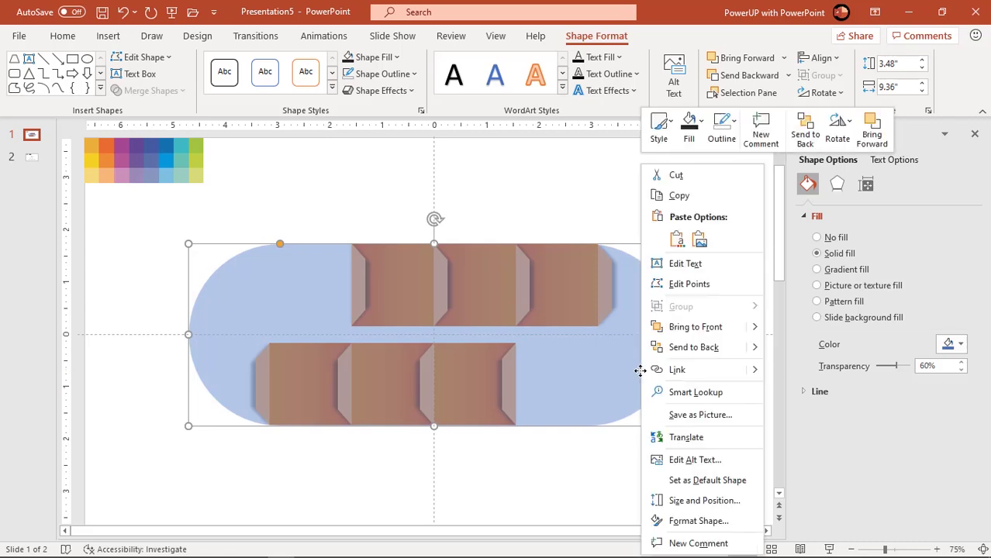
{"action": "left_click", "coordinate": [682, 348]}
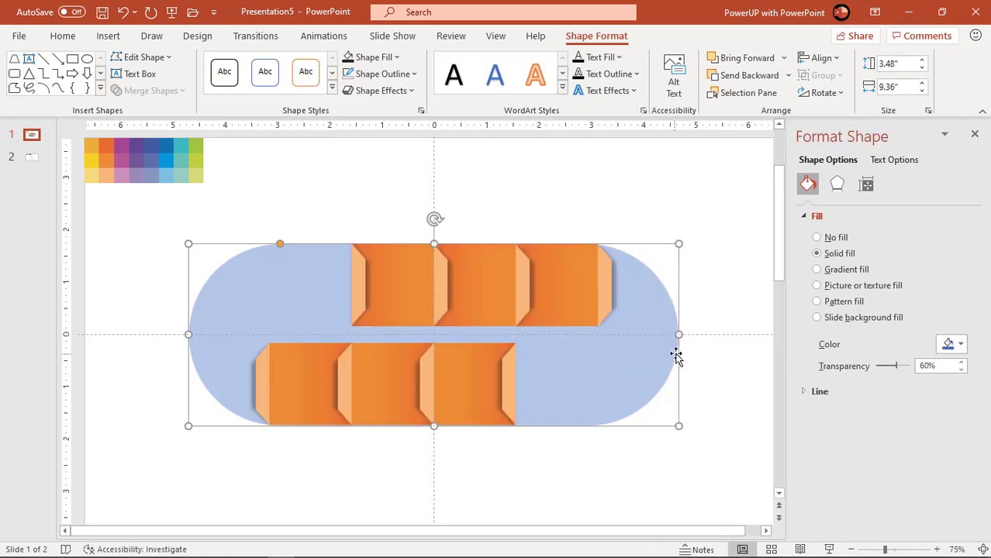
{"action": "left_click", "coordinate": [555, 463]}
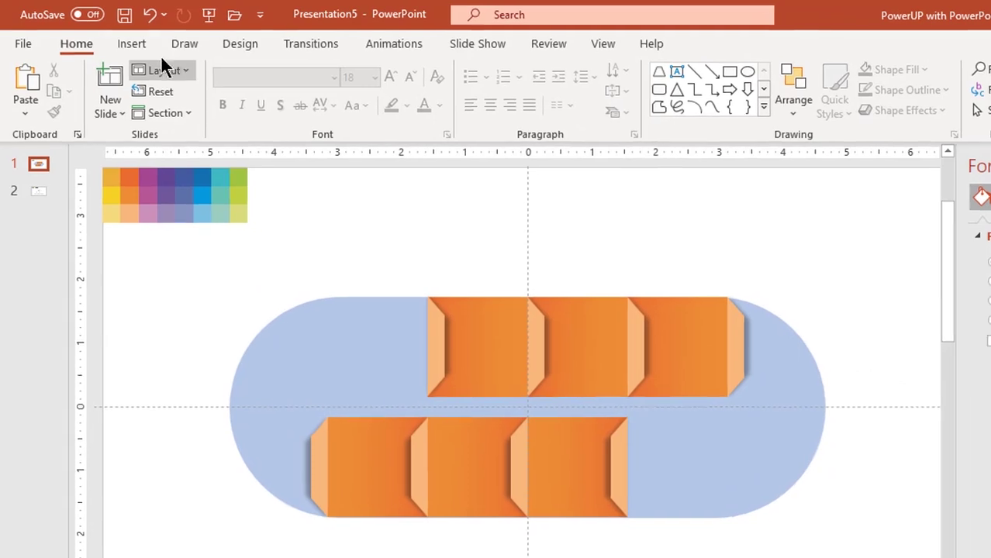
Draw a thin rounded bar between the two rows of orange blocks, rounding its ends
{"action": "left_click", "coordinate": [108, 36]}
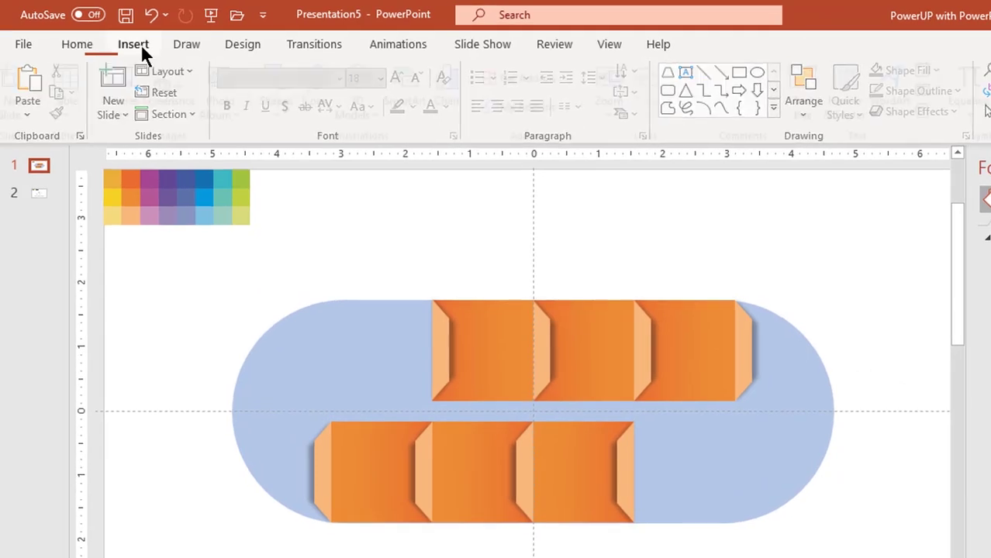
{"action": "left_click", "coordinate": [281, 113]}
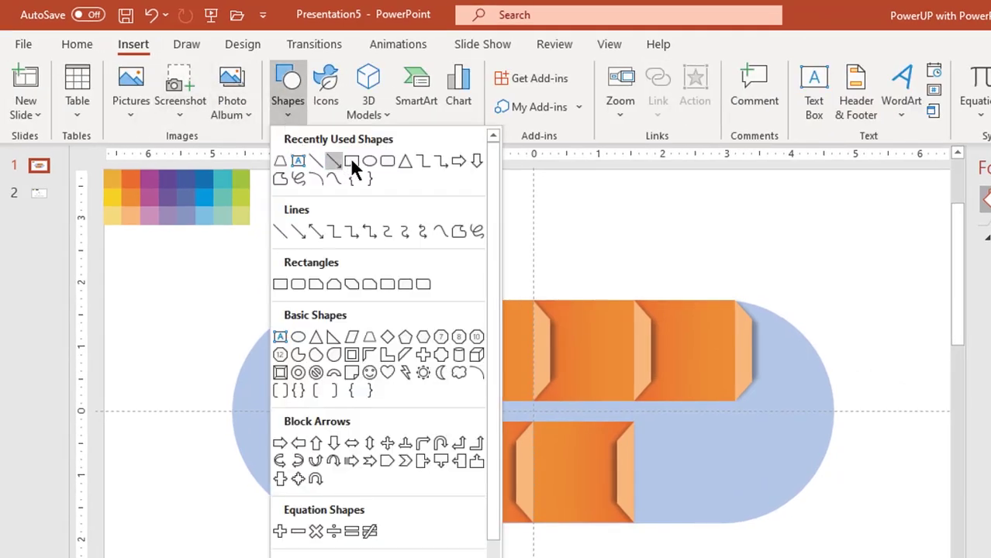
{"action": "left_click", "coordinate": [386, 161]}
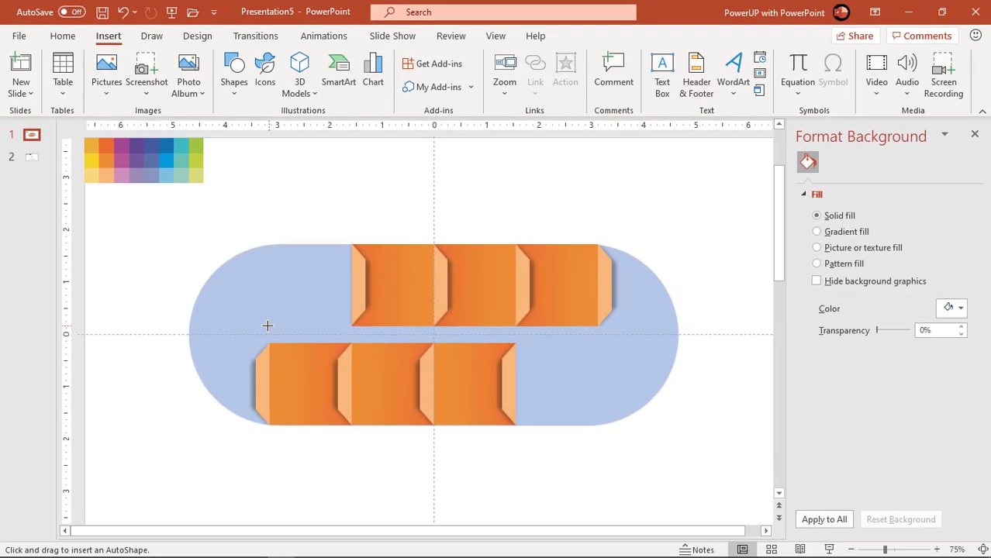
{"action": "mouse_move", "coordinate": [269, 326]}
{"action": "left_mouse_down"}
{"action": "mouse_move", "coordinate": [376, 341]}
{"action": "mouse_move", "coordinate": [597, 342]}
{"action": "left_mouse_up"}
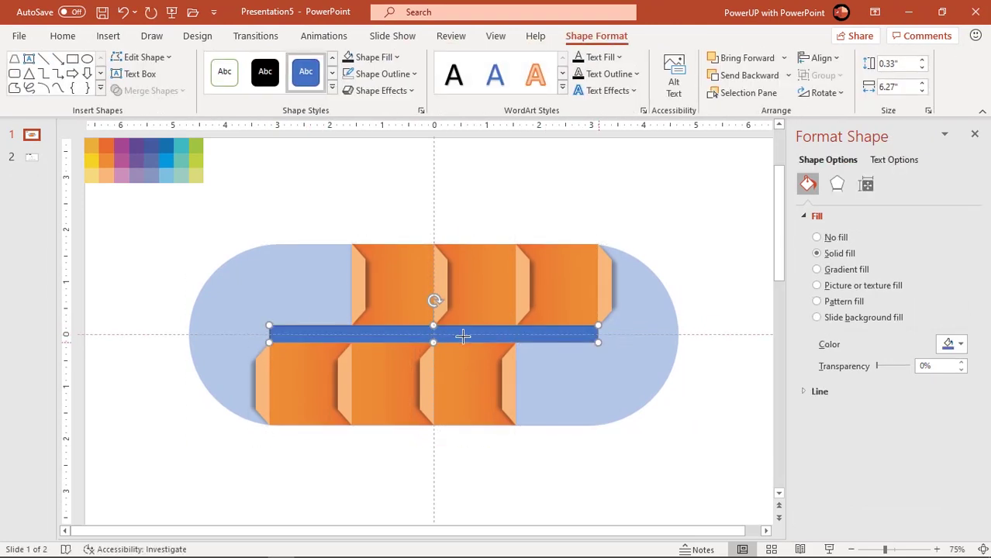
{"action": "left_click_drag", "start_coordinate": [436, 328], "coordinate": [436, 317]}
{"action": "left_click_drag", "start_coordinate": [277, 321], "coordinate": [291, 320]}
{"action": "left_click_drag", "start_coordinate": [433, 317], "coordinate": [433, 325]}
Give the bar no outline, a red fill and 46% transparency
{"action": "left_click", "coordinate": [386, 76]}
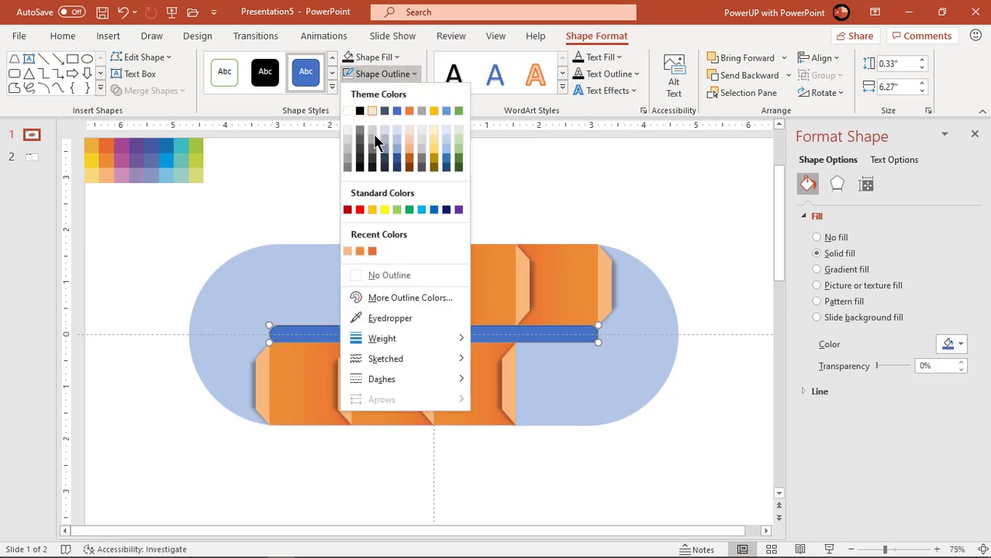
{"action": "left_click", "coordinate": [377, 274]}
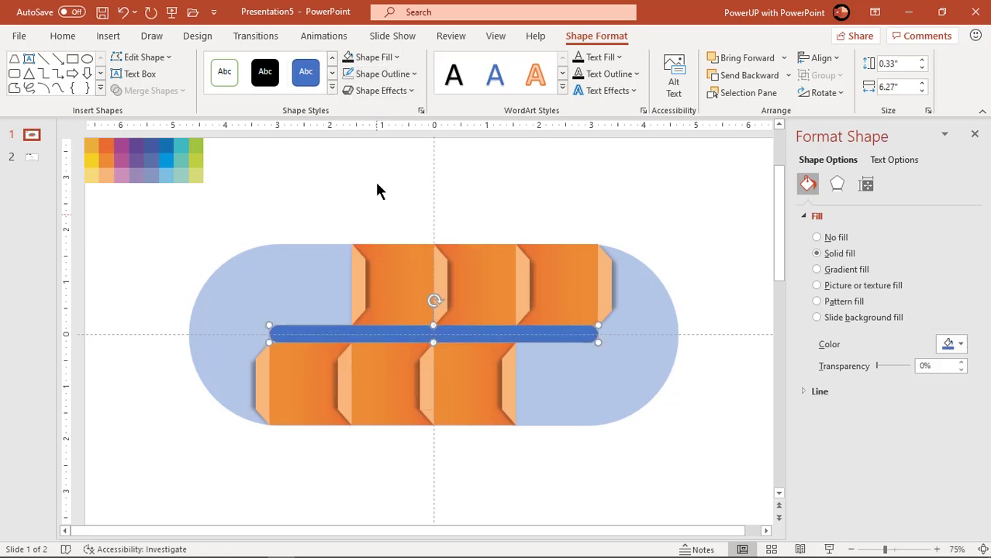
{"action": "left_click", "coordinate": [383, 63]}
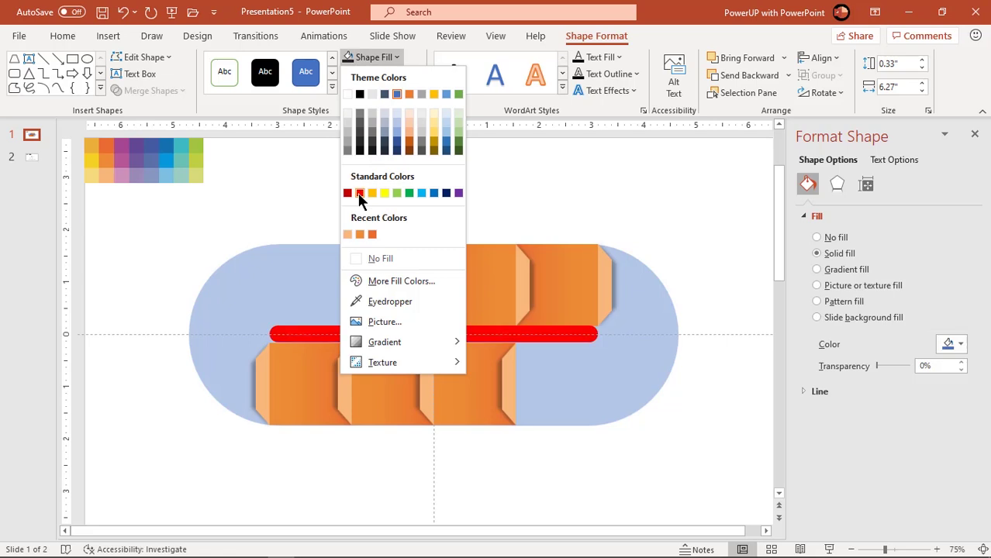
{"action": "left_click", "coordinate": [358, 193]}
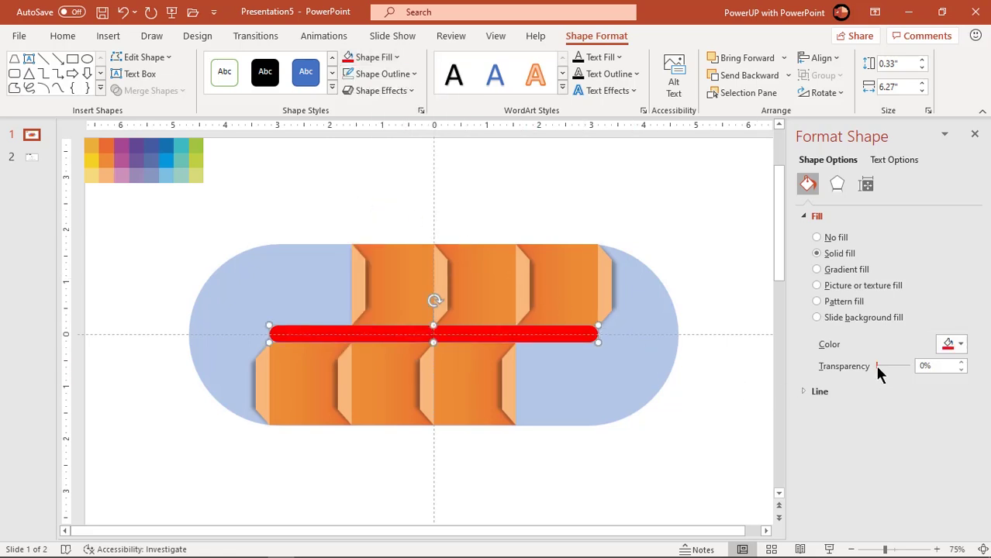
{"action": "left_click_drag", "start_coordinate": [879, 368], "coordinate": [892, 368]}
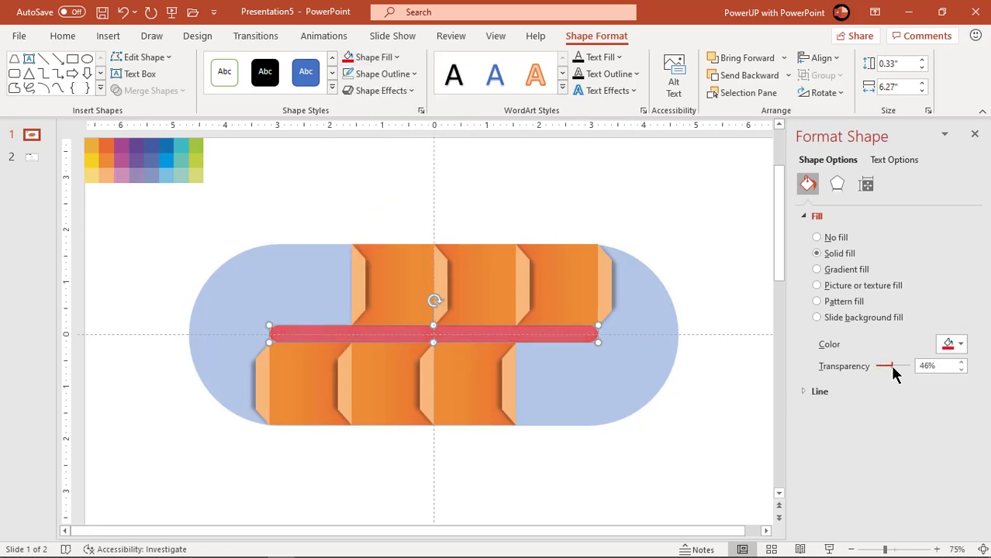
Position the red bar centrally in the gap between the rows
{"action": "scroll", "coordinate": [440, 362], "scroll_direction": "up", "scroll_amount": 5}
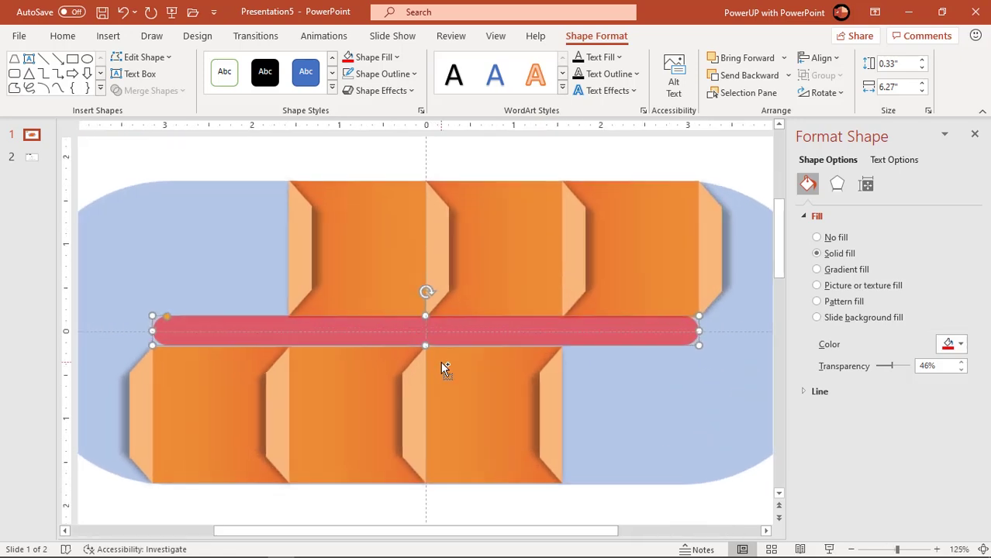
{"action": "left_click_drag", "start_coordinate": [456, 330], "coordinate": [458, 329]}
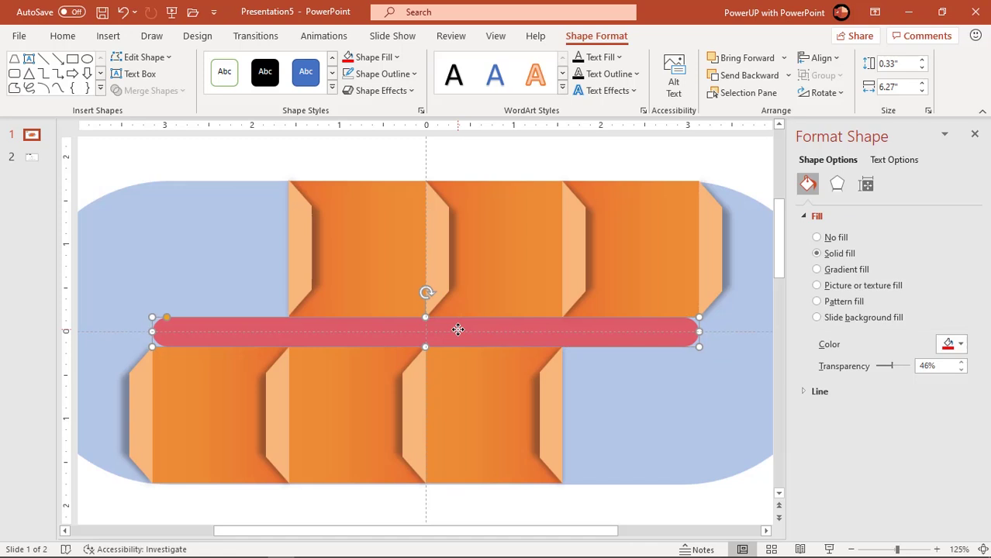
{"action": "left_click", "coordinate": [453, 503]}
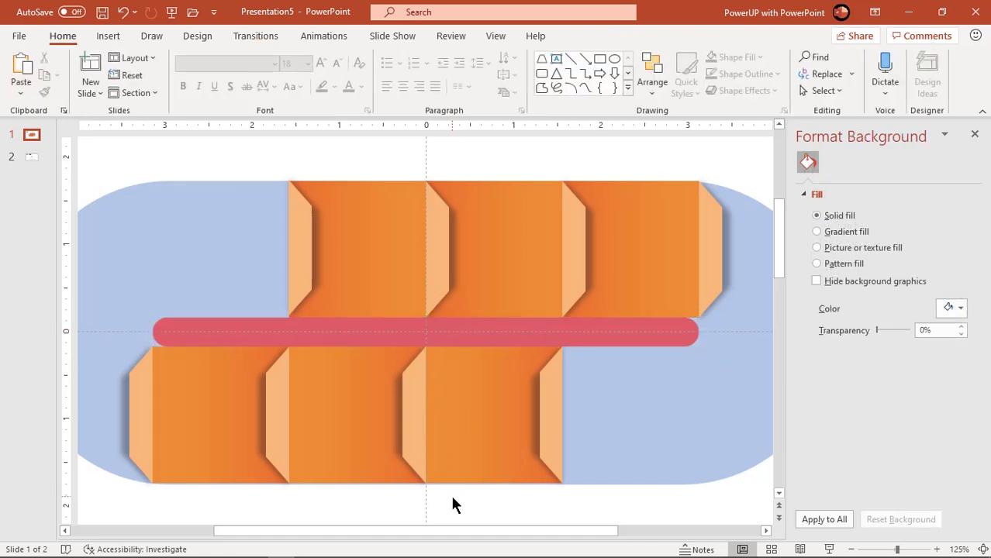
Resize the blue pill to 3.47 by 9.67 inches
{"action": "left_click", "coordinate": [589, 475]}
{"action": "left_click_drag", "start_coordinate": [428, 485], "coordinate": [428, 483]}
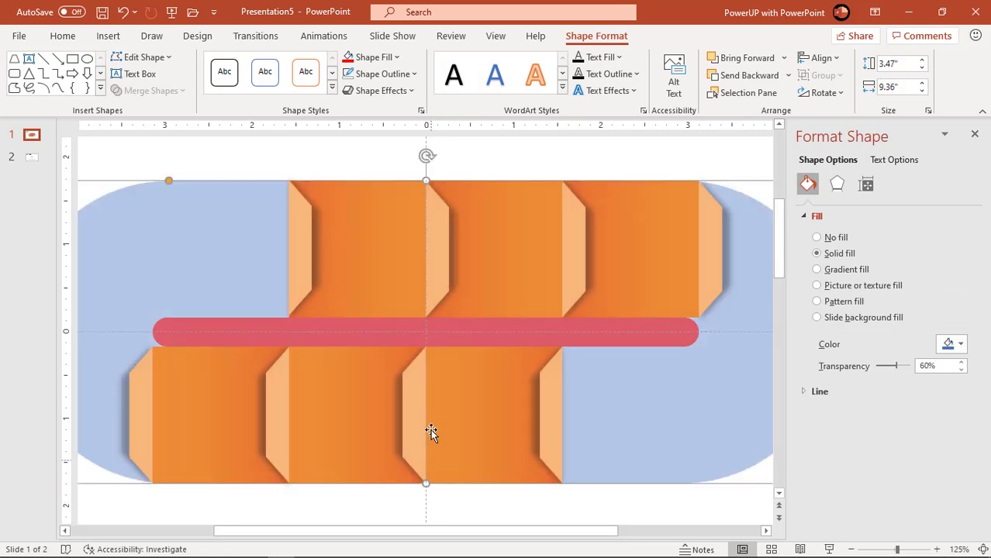
{"action": "scroll", "coordinate": [434, 339], "scroll_direction": "down", "scroll_amount": 3}
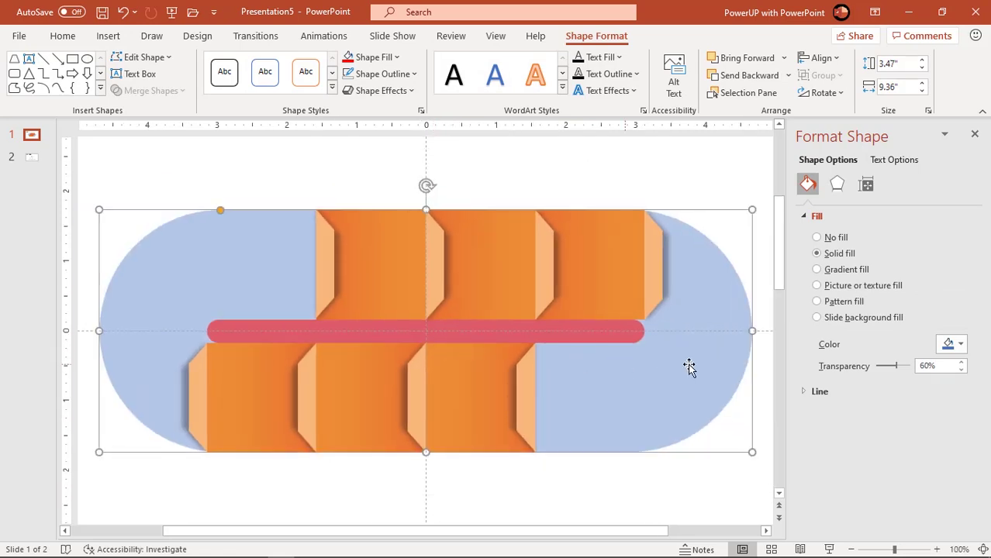
{"action": "scroll", "coordinate": [631, 383], "scroll_direction": "down", "scroll_amount": 3}
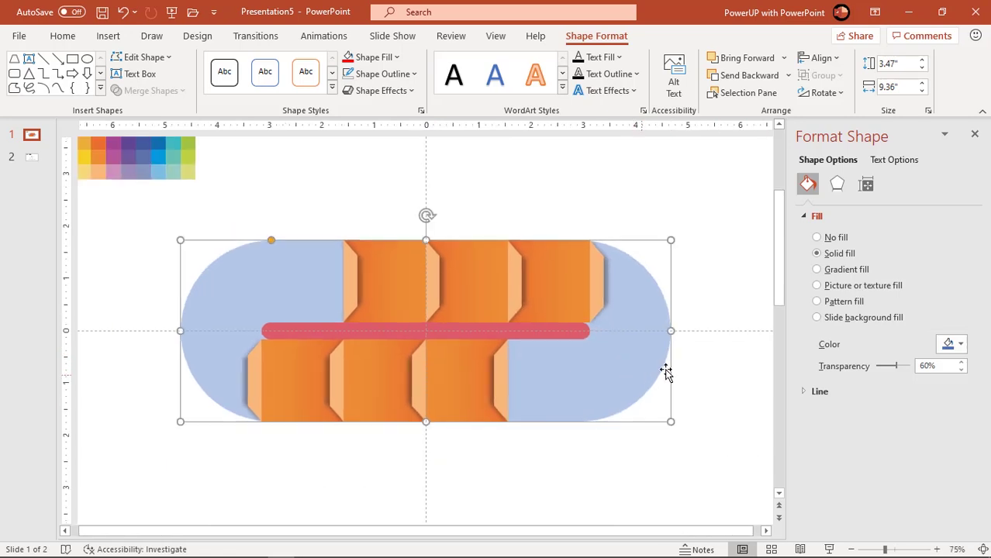
{"action": "left_click_drag", "start_coordinate": [672, 331], "coordinate": [678, 331]}
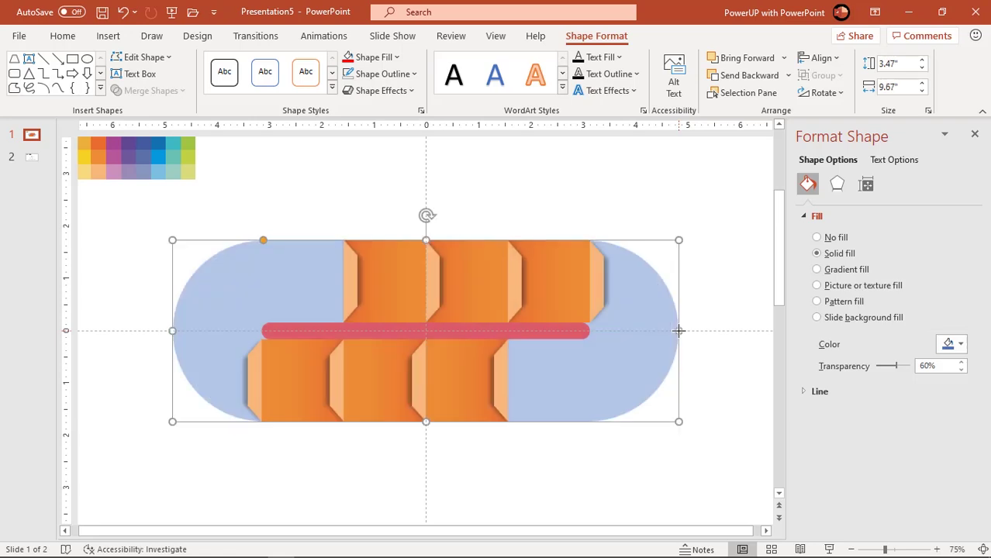
{"action": "left_click", "coordinate": [587, 453]}
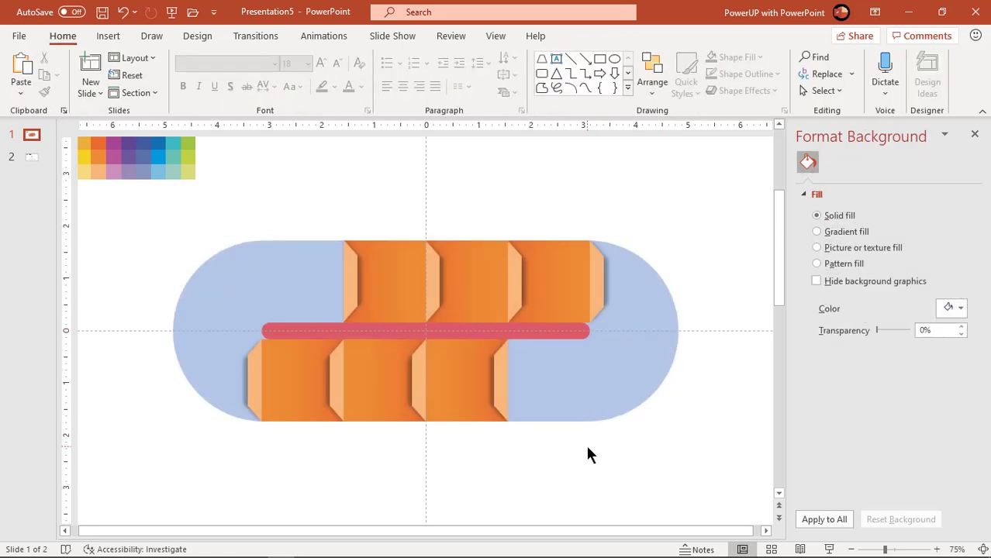
Select the pill and red bar, then apply Merge Shapes > Subtract
{"action": "left_click", "coordinate": [621, 380]}
{"action": "left_click", "coordinate": [564, 337], "text": "shift"}
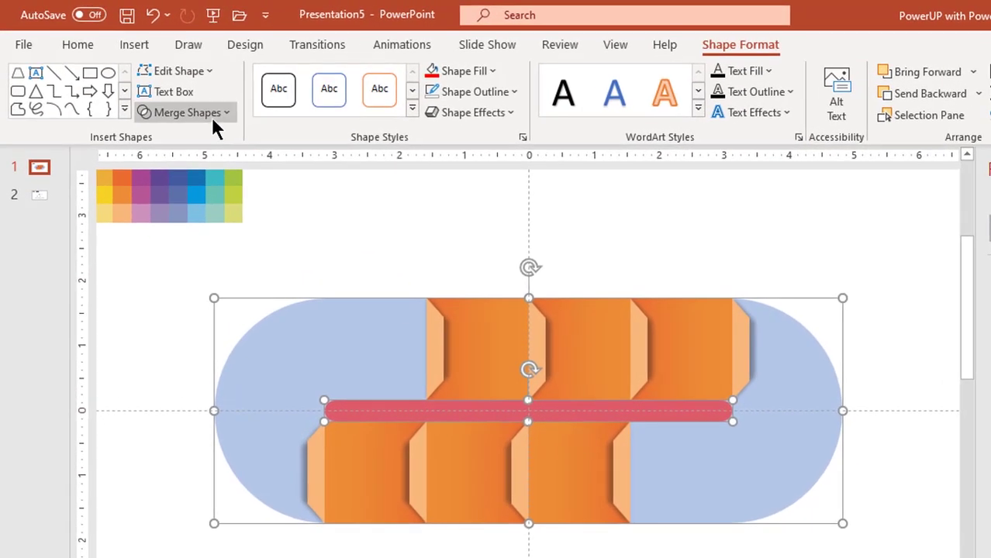
{"action": "left_click", "coordinate": [211, 117]}
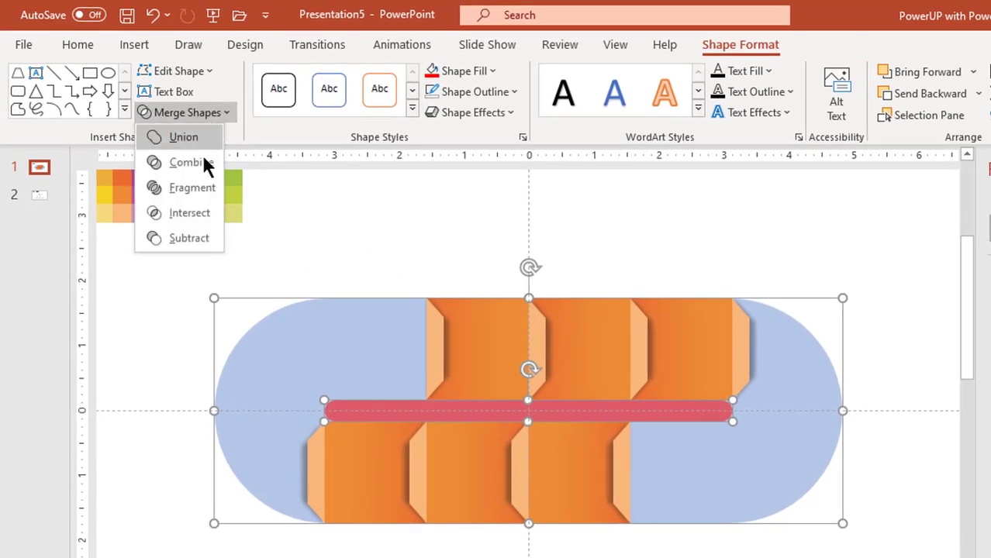
{"action": "left_click", "coordinate": [187, 239]}
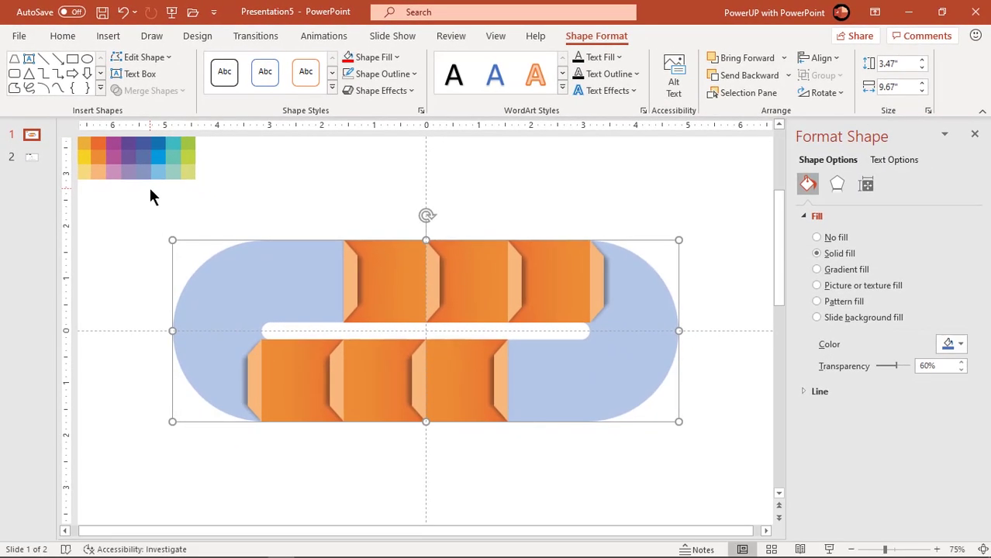
Draw a plain rectangle covering the left rounded end of the track
{"action": "left_click", "coordinate": [151, 248]}
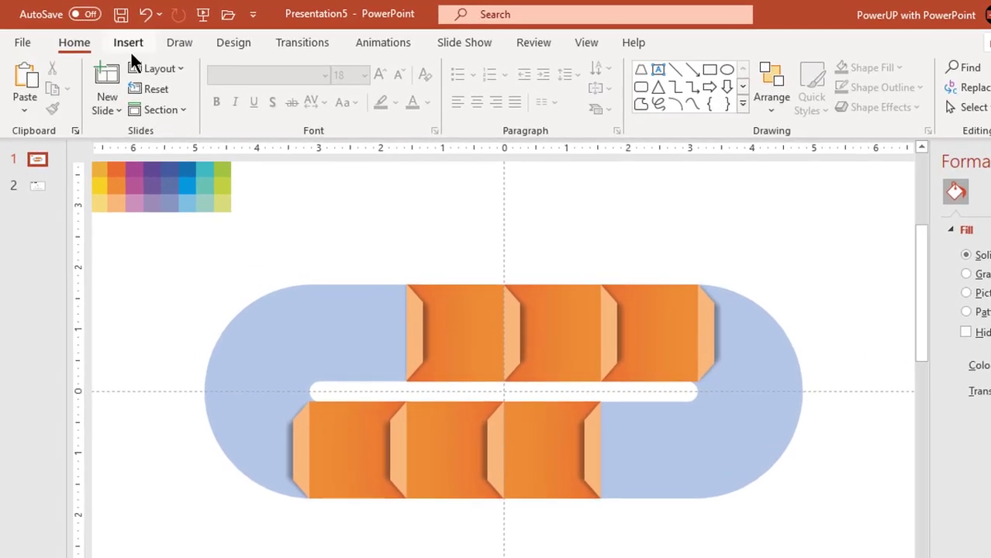
{"action": "left_click", "coordinate": [108, 36]}
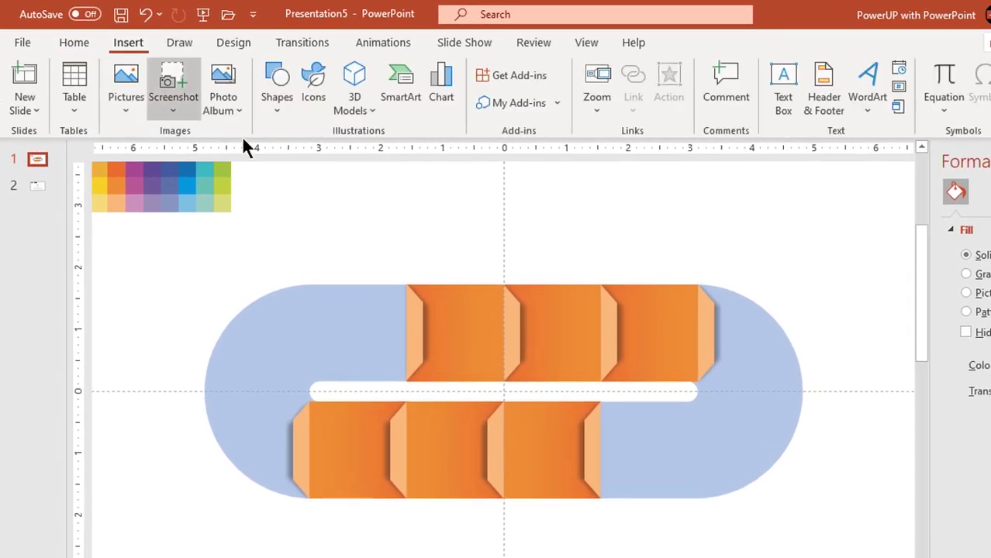
{"action": "left_click", "coordinate": [279, 116]}
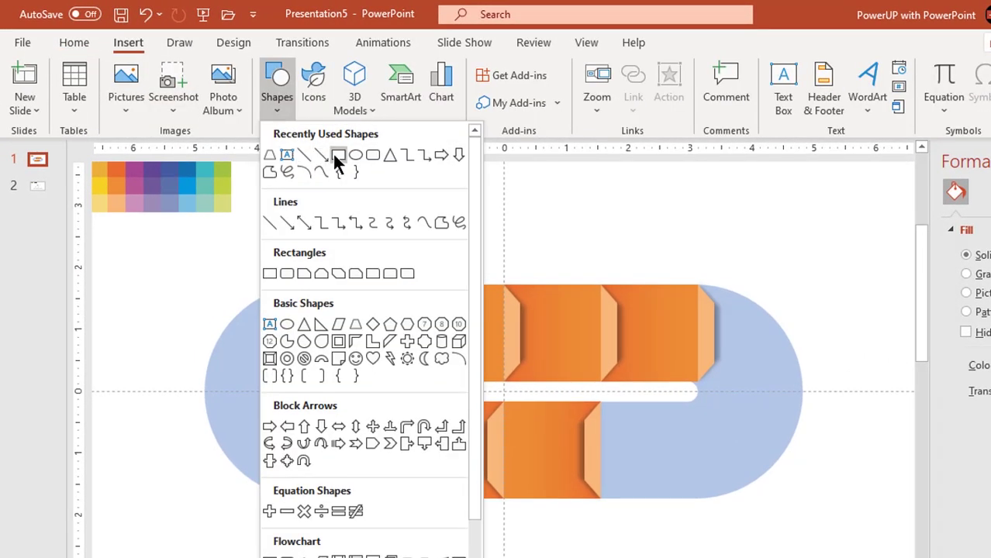
{"action": "left_click", "coordinate": [336, 160]}
{"action": "left_click_drag", "start_coordinate": [172, 247], "coordinate": [384, 554]}
{"action": "left_click_drag", "start_coordinate": [326, 469], "coordinate": [344, 469]}
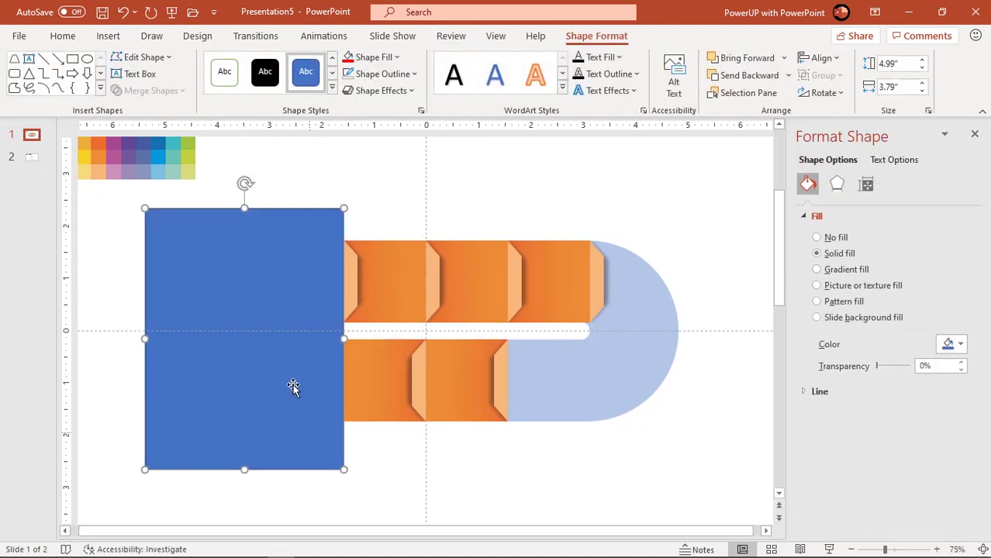
Give the rectangle no outline, a red fill and 88% transparency
{"action": "left_click", "coordinate": [396, 78]}
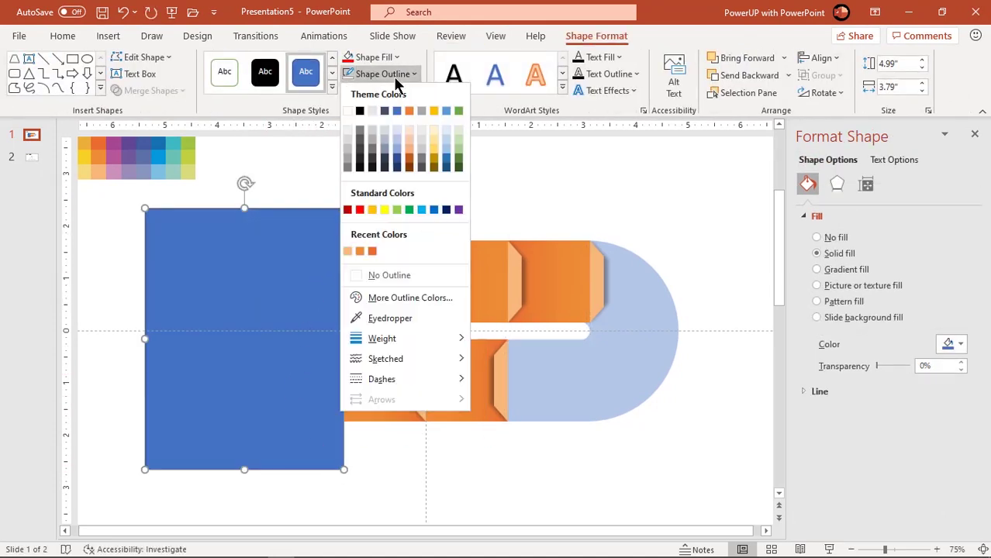
{"action": "left_click", "coordinate": [382, 272]}
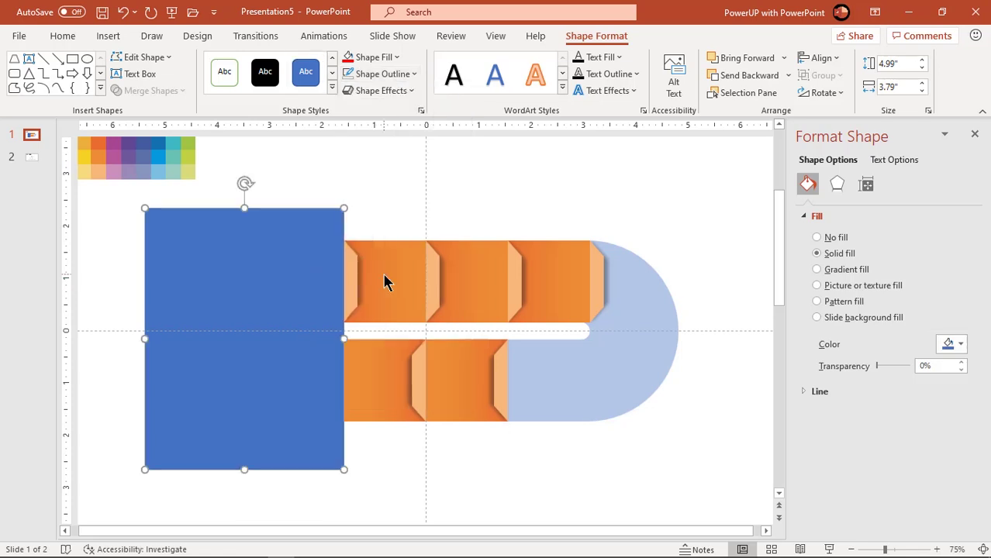
{"action": "left_click", "coordinate": [352, 62]}
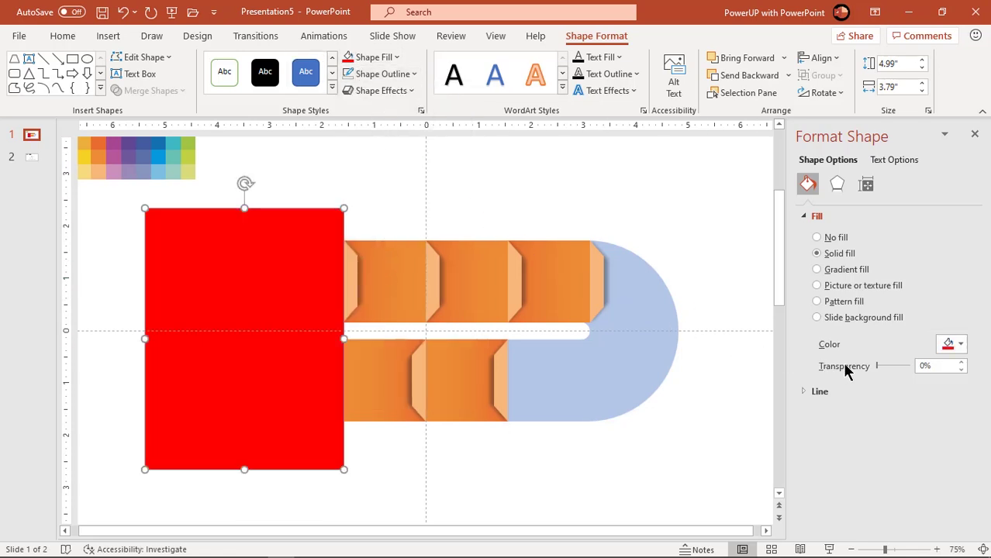
{"action": "left_click_drag", "start_coordinate": [881, 366], "coordinate": [906, 368]}
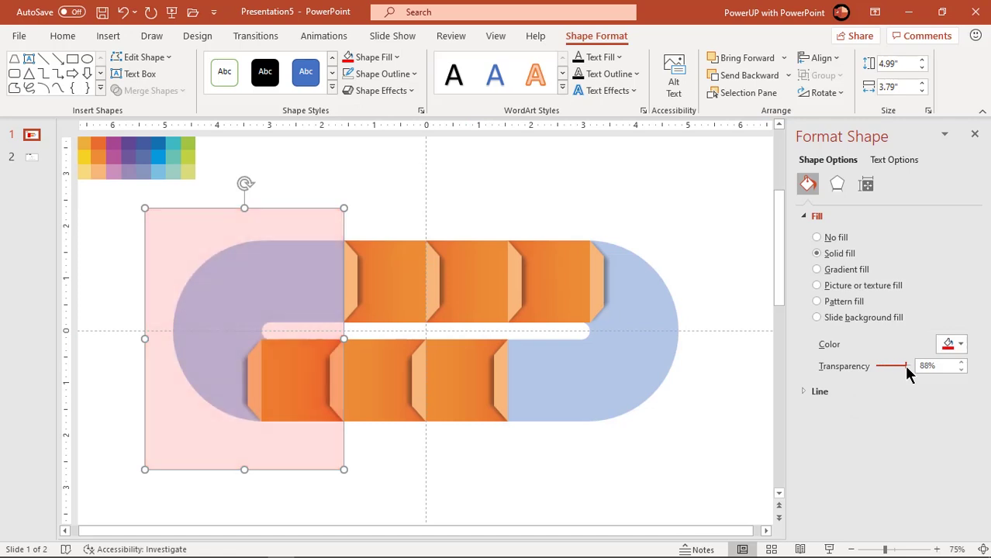
{"action": "left_click", "coordinate": [525, 463]}
Copy the pink rectangle onto the right end and send the left one to back
{"action": "left_click", "coordinate": [306, 441]}
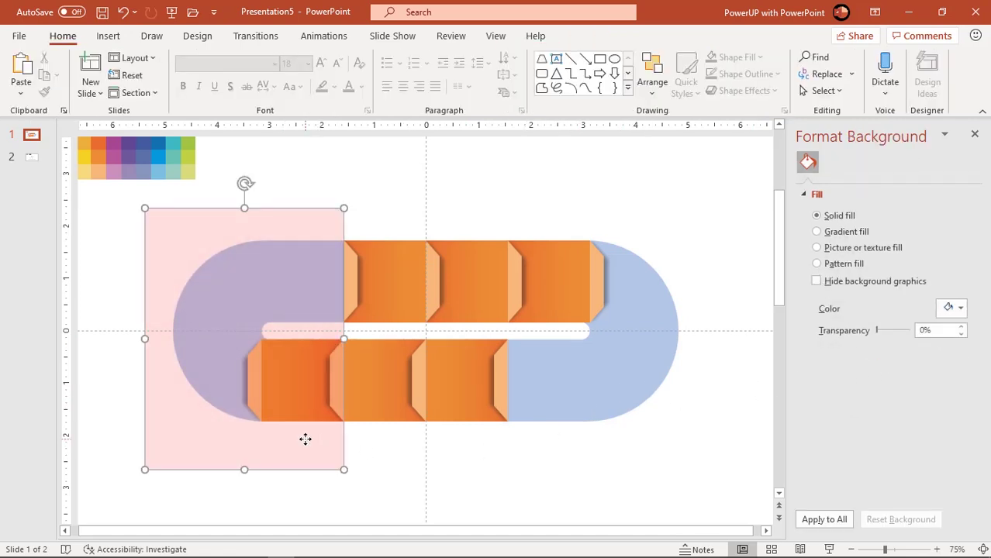
{"action": "left_click_drag", "start_coordinate": [299, 439], "coordinate": [617, 417]}
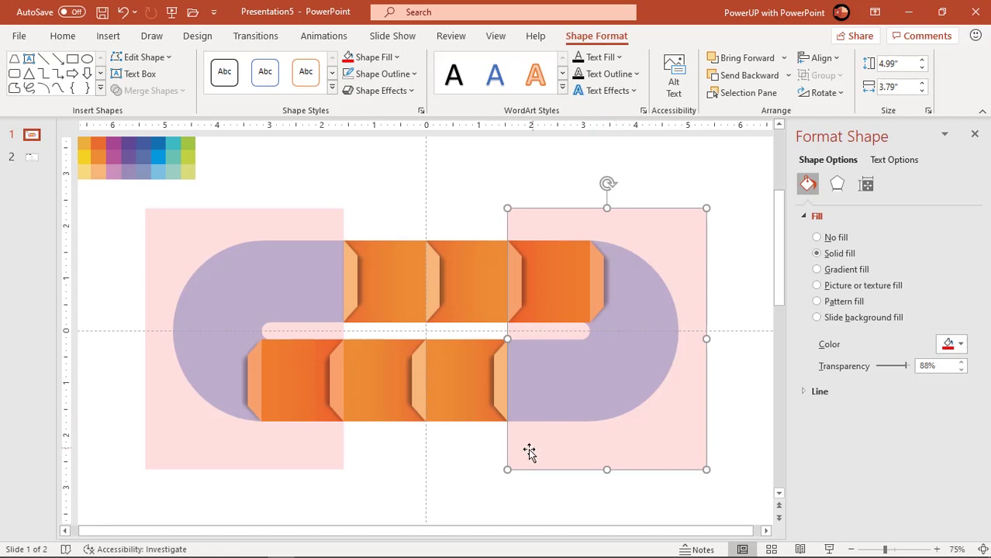
{"action": "left_click", "coordinate": [466, 469]}
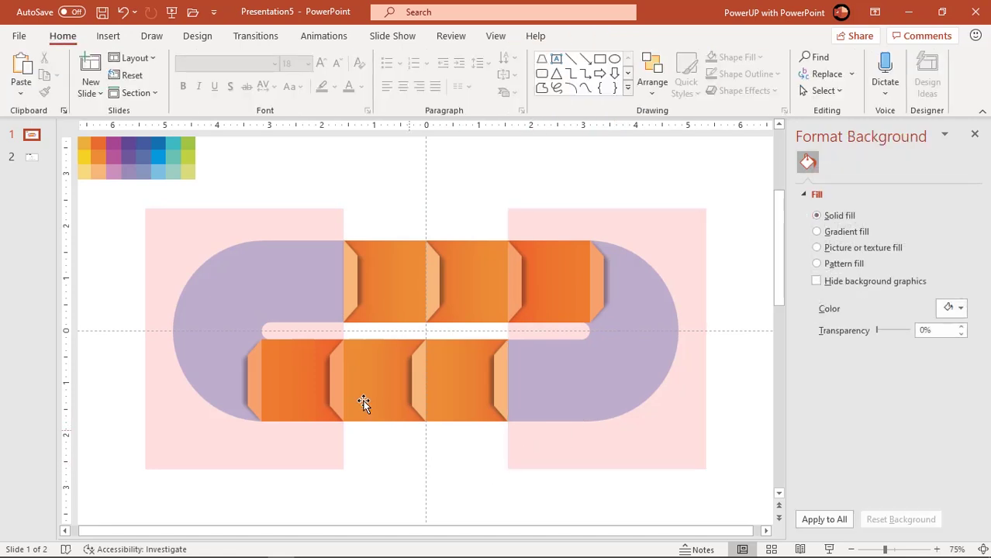
{"action": "left_click", "coordinate": [220, 239]}
{"action": "right_click", "coordinate": [220, 240]}
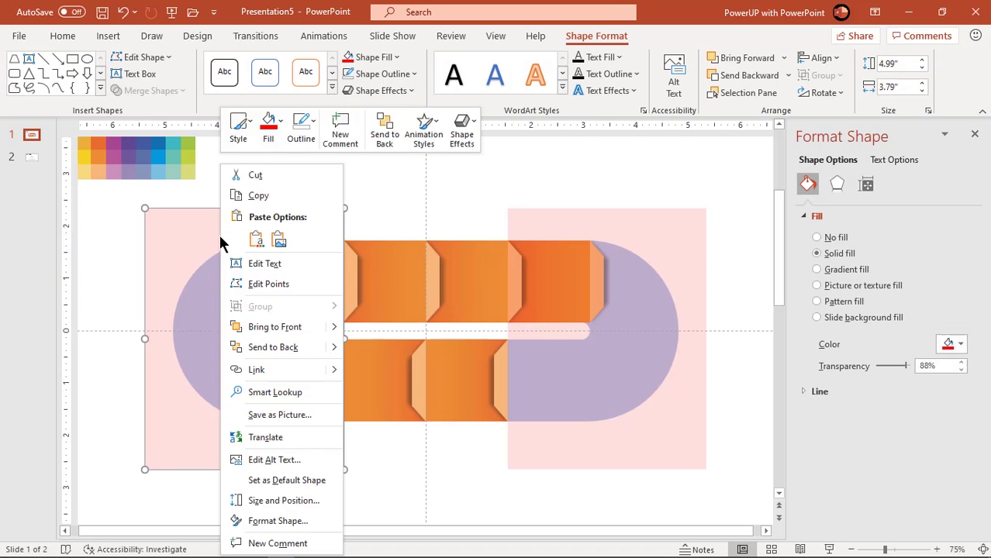
{"action": "left_click", "coordinate": [258, 347]}
Fragment the track with both pink rectangles using Merge Shapes > Fragment
{"action": "left_click", "coordinate": [249, 284], "text": "shift"}
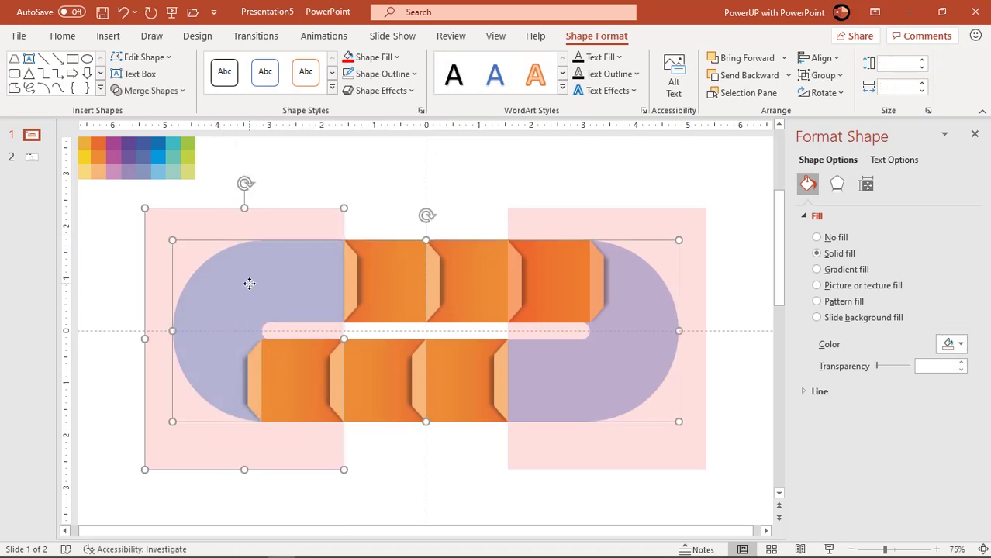
{"action": "left_click", "coordinate": [600, 224], "text": "shift"}
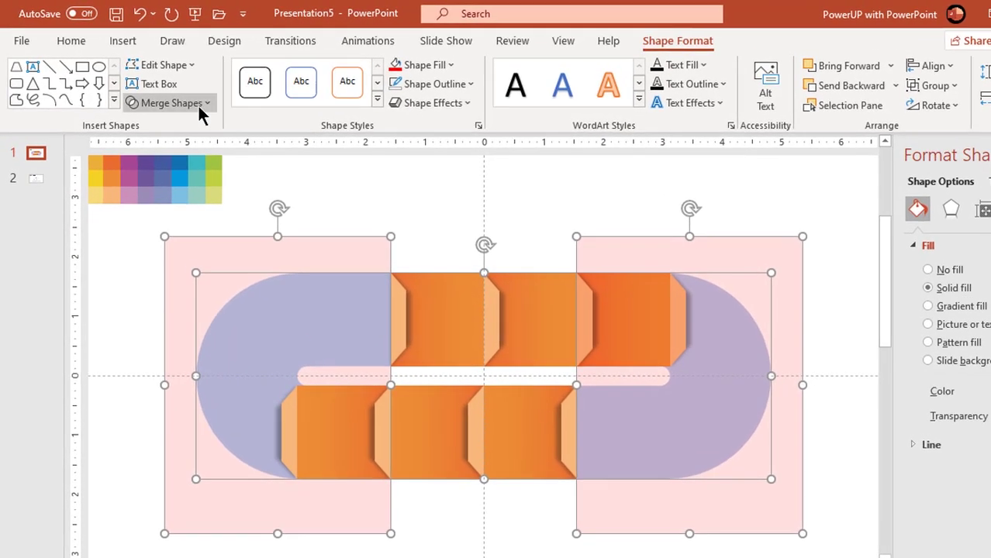
{"action": "left_click", "coordinate": [172, 92]}
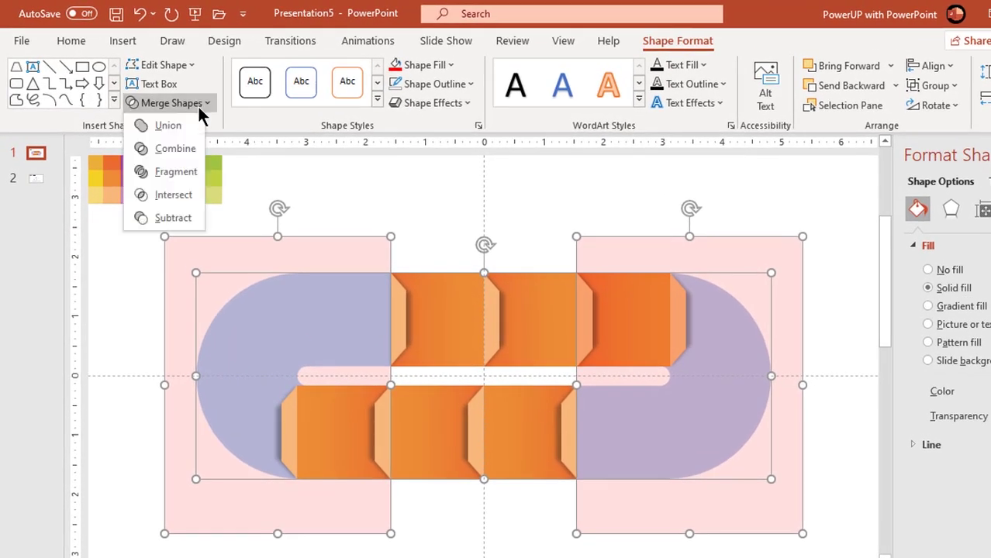
{"action": "left_click", "coordinate": [186, 172]}
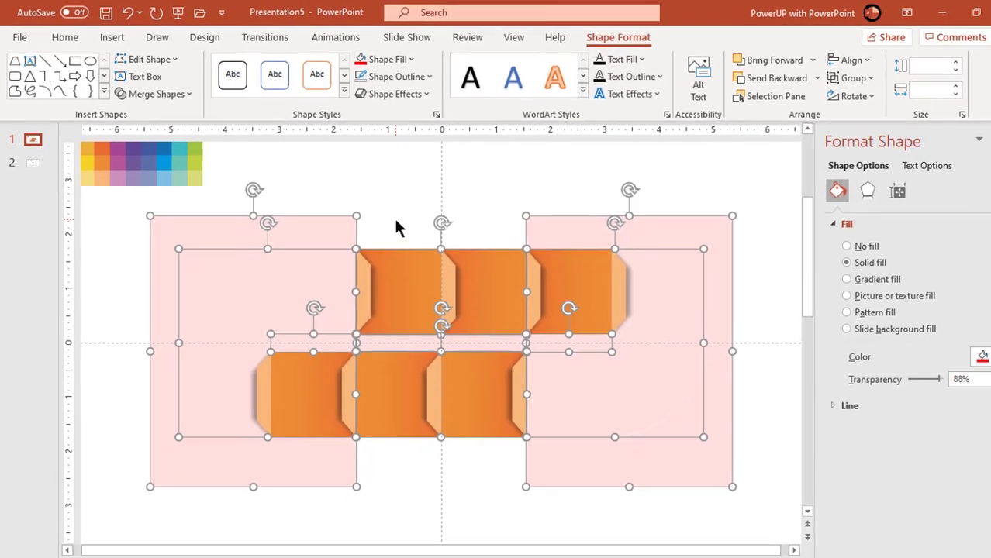
{"action": "left_click", "coordinate": [394, 222]}
Delete the left and right pink rectangle pieces
{"action": "left_click", "coordinate": [316, 227]}
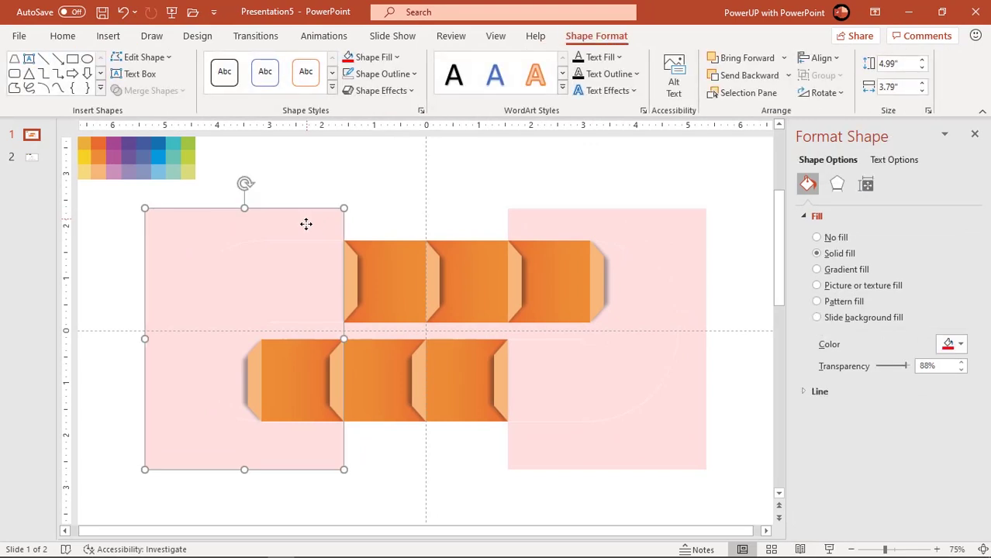
{"action": "left_click_drag", "start_coordinate": [306, 224], "coordinate": [252, 240]}
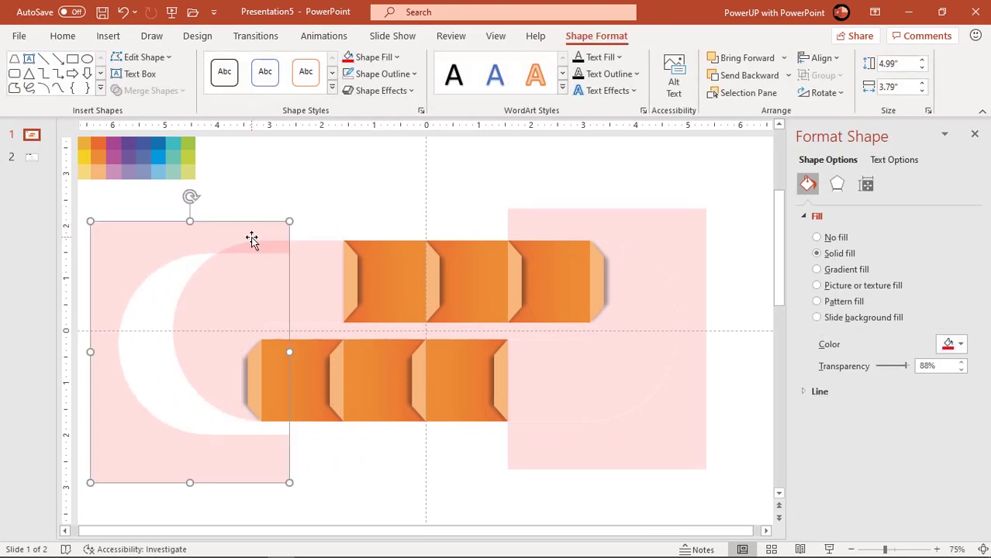
{"action": "key", "text": "Delete"}
{"action": "left_click", "coordinate": [660, 442]}
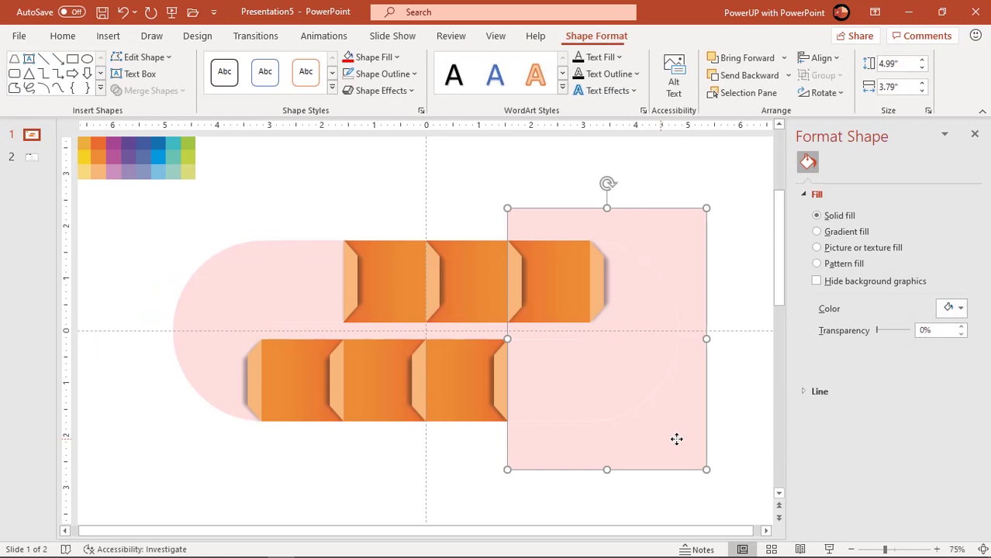
{"action": "left_click_drag", "start_coordinate": [677, 438], "coordinate": [604, 429]}
{"action": "key", "text": "Delete"}
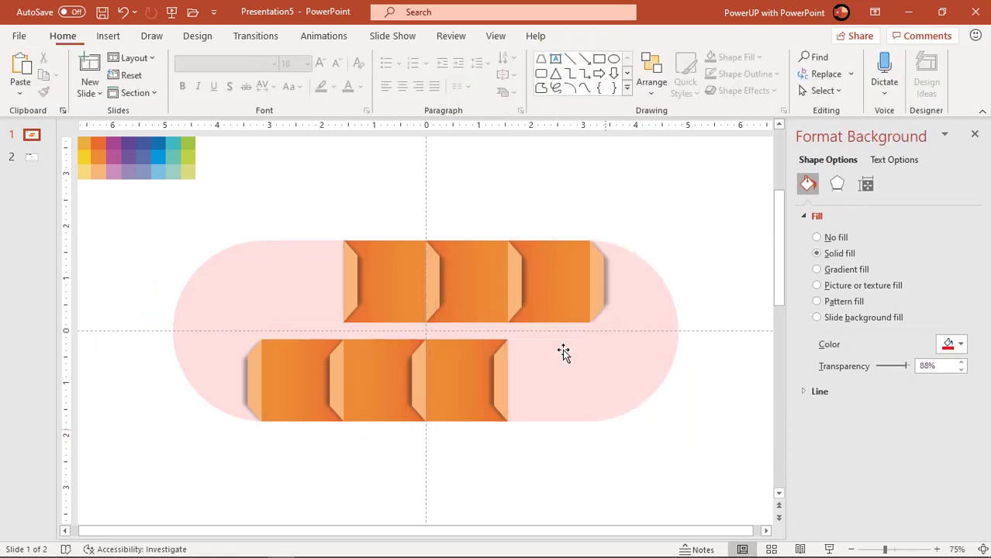
Move the three leftover pink scraps below the track and delete them
{"action": "left_click_drag", "start_coordinate": [546, 330], "coordinate": [583, 463]}
{"action": "left_click_drag", "start_coordinate": [448, 332], "coordinate": [551, 471]}
{"action": "left_click_drag", "start_coordinate": [333, 332], "coordinate": [538, 468]}
{"action": "left_click", "coordinate": [682, 513]}
{"action": "left_click_drag", "start_coordinate": [681, 505], "coordinate": [404, 429]}
{"action": "key", "text": "Delete"}
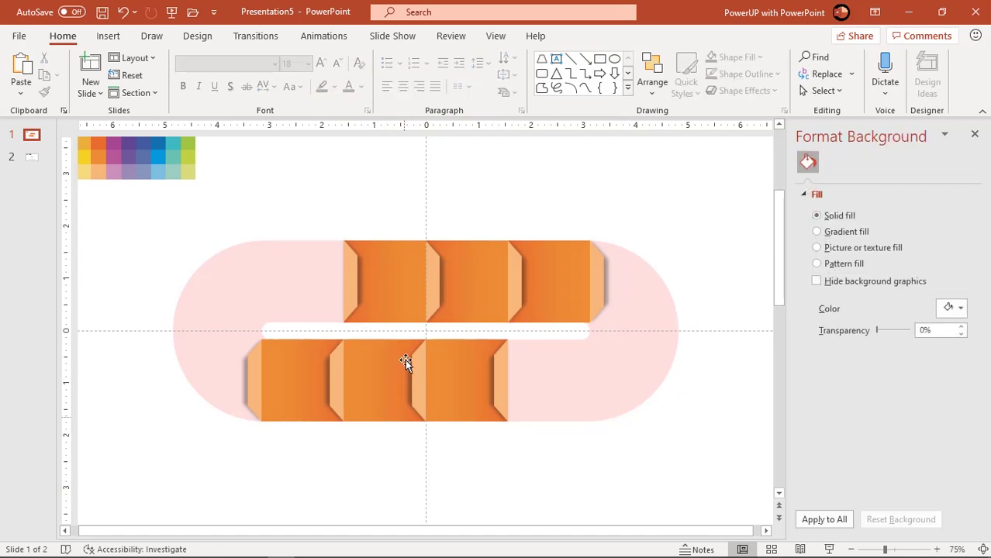
Give the track's left end a yellow two-stop gradient at a 270° angle
{"action": "left_click", "coordinate": [394, 292]}
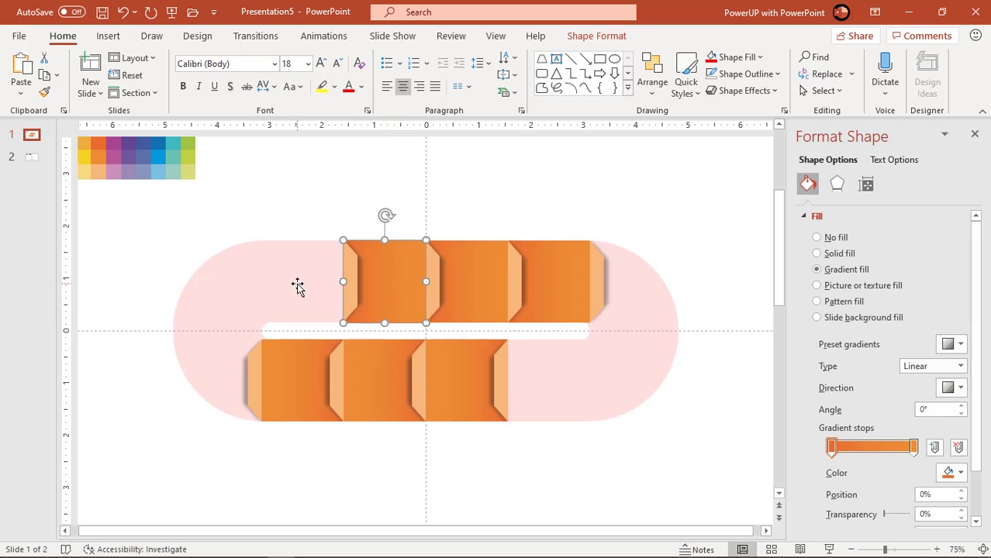
{"action": "left_click", "coordinate": [301, 291]}
{"action": "left_click", "coordinate": [817, 270]}
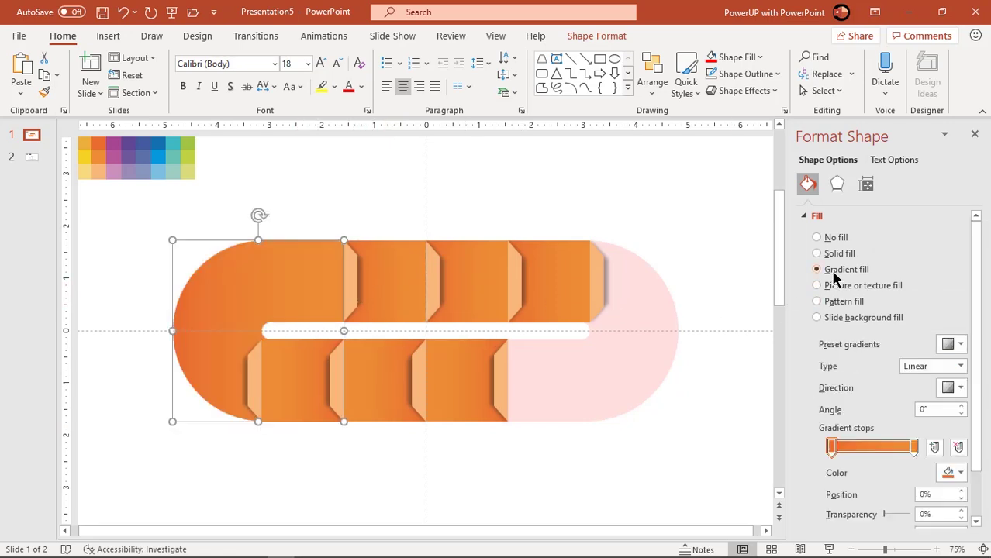
{"action": "left_click", "coordinate": [953, 472]}
{"action": "left_click", "coordinate": [907, 454]}
{"action": "left_click", "coordinate": [91, 144]}
{"action": "left_click", "coordinate": [914, 447]}
{"action": "left_click", "coordinate": [953, 472]}
{"action": "left_click", "coordinate": [903, 455]}
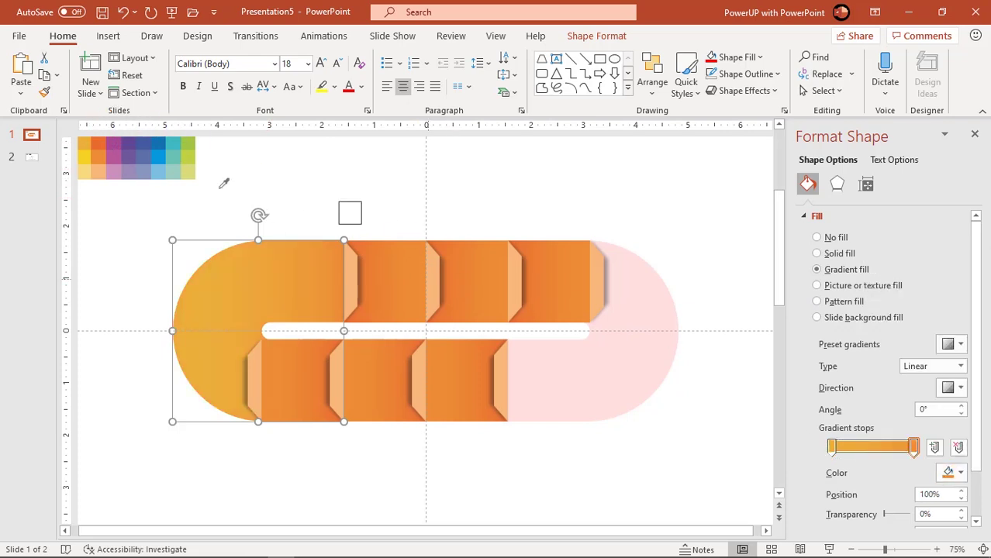
{"action": "left_click", "coordinate": [90, 152]}
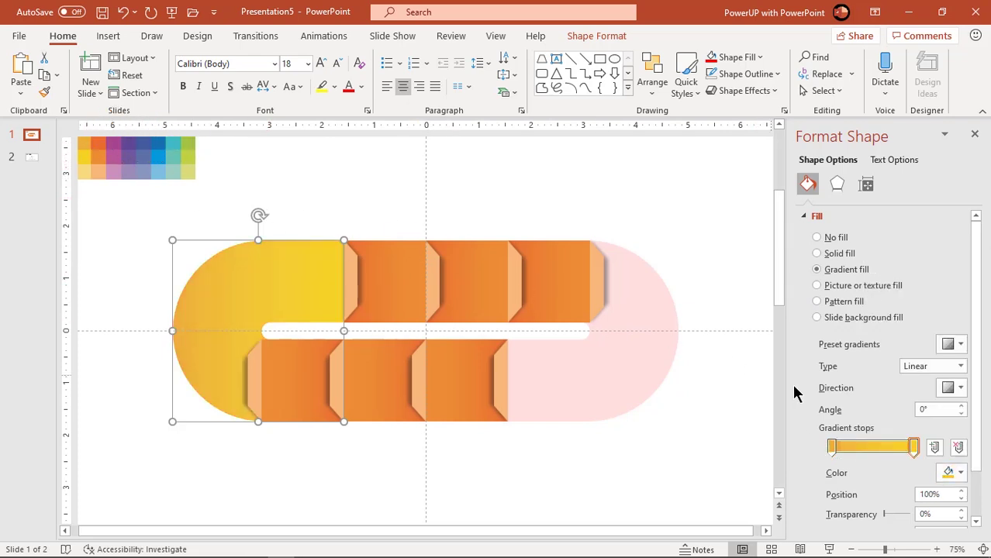
{"action": "left_click", "coordinate": [961, 410]}
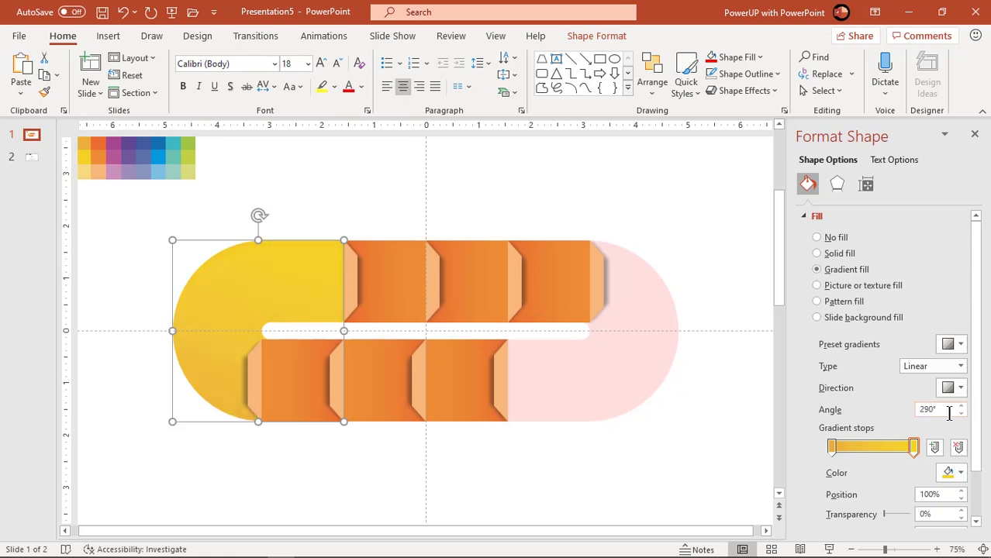
Colour the small tab beside the top blocks pale yellow
{"action": "left_click", "coordinate": [353, 287]}
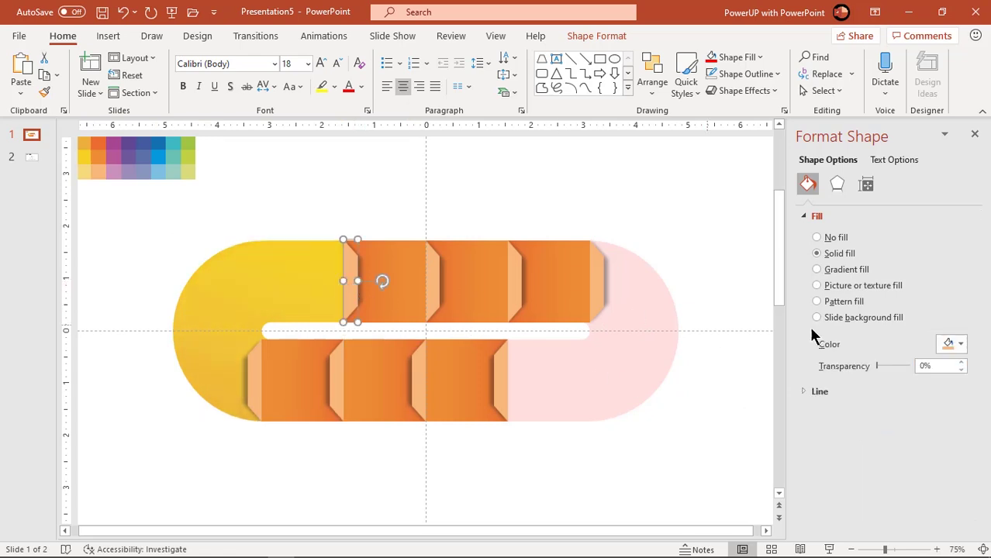
{"action": "left_click", "coordinate": [951, 344]}
{"action": "left_click", "coordinate": [895, 327]}
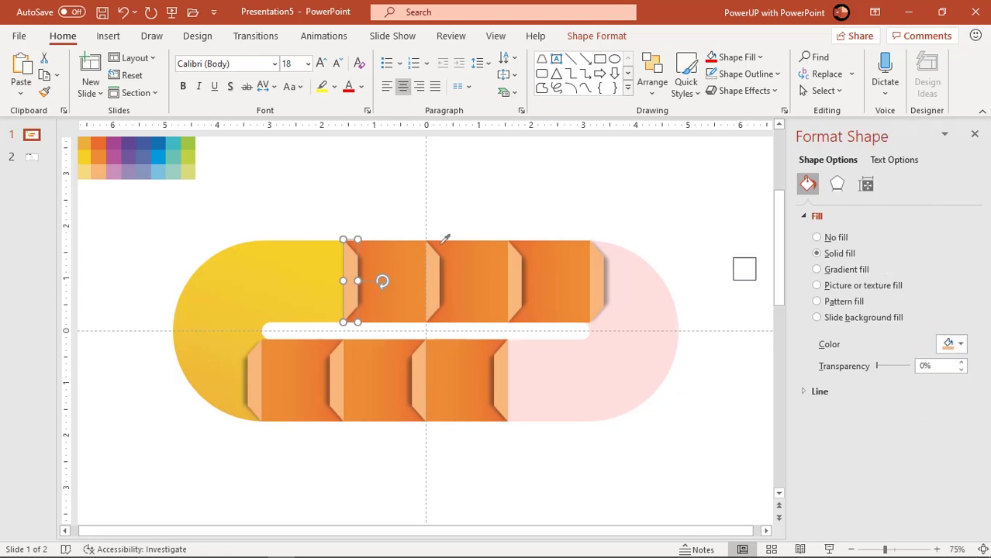
{"action": "left_click", "coordinate": [95, 160]}
Make the middle top-row block a magenta gradient and its fold light magenta
{"action": "left_click", "coordinate": [476, 293]}
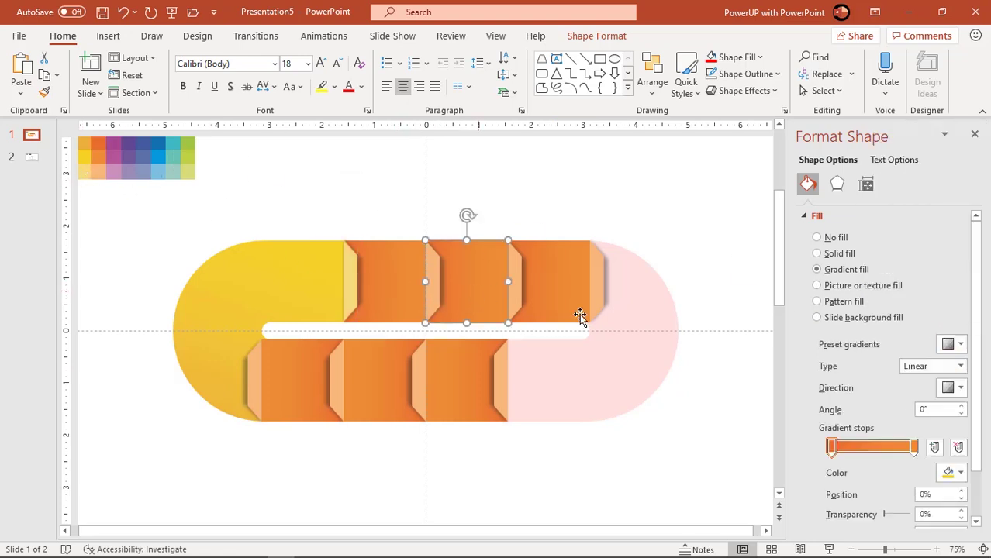
{"action": "left_click", "coordinate": [951, 471]}
{"action": "left_click", "coordinate": [909, 456]}
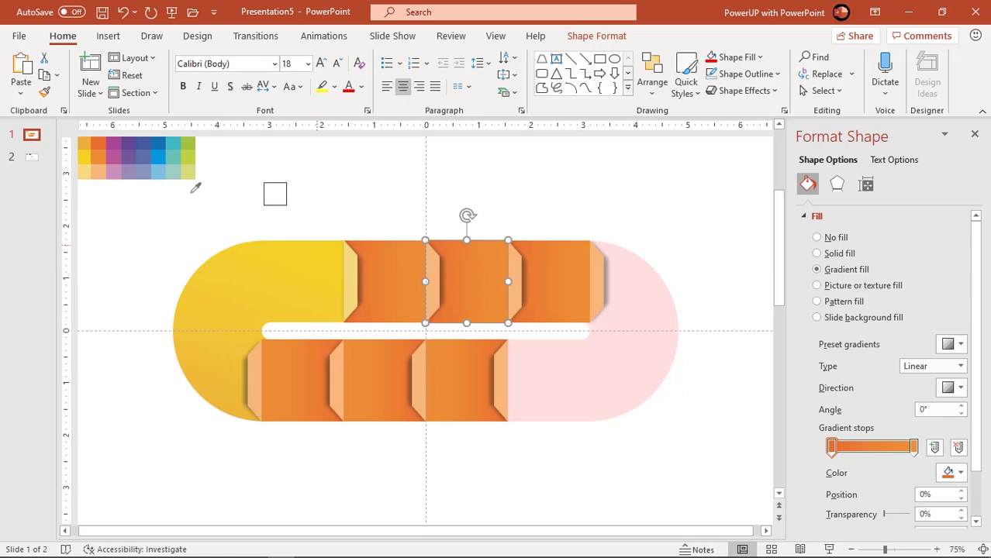
{"action": "left_click", "coordinate": [117, 146]}
{"action": "left_click", "coordinate": [913, 447]}
{"action": "left_click", "coordinate": [951, 471]}
{"action": "left_click", "coordinate": [908, 455]}
{"action": "left_click", "coordinate": [125, 152]}
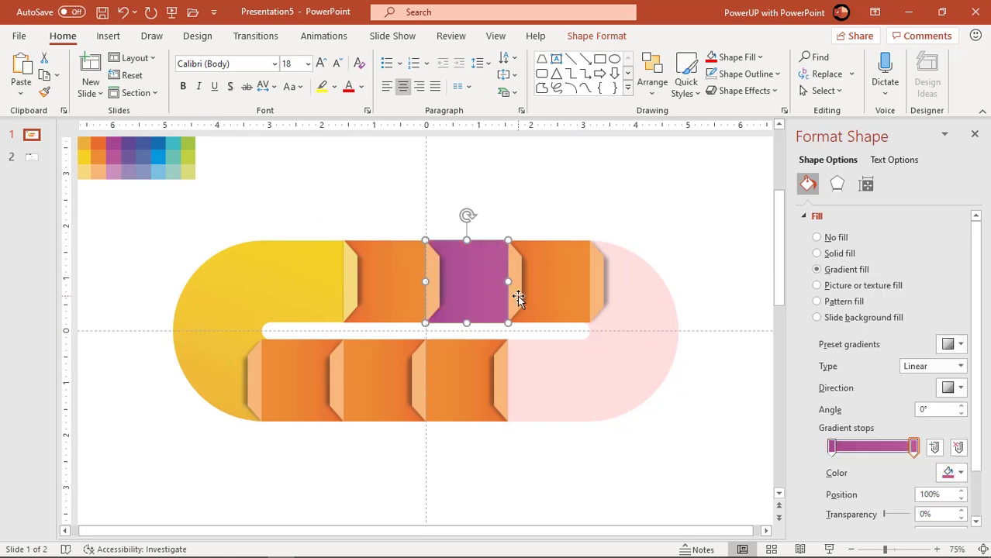
{"action": "left_click", "coordinate": [517, 295]}
{"action": "left_click", "coordinate": [951, 343]}
{"action": "left_click", "coordinate": [884, 327]}
{"action": "left_click", "coordinate": [113, 169]}
Make the last top-row block a purple gradient
{"action": "left_click", "coordinate": [562, 311]}
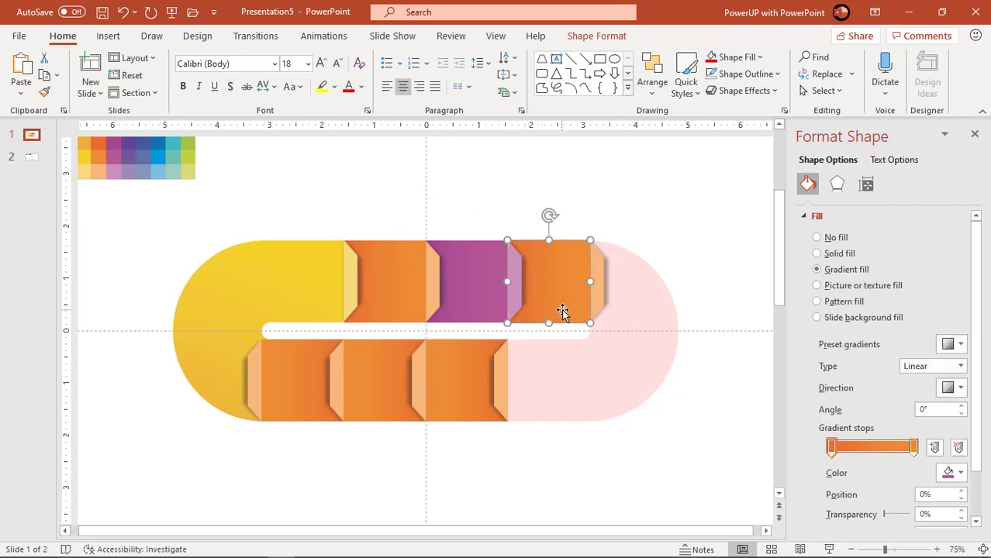
{"action": "left_click", "coordinate": [947, 473]}
{"action": "left_click", "coordinate": [921, 453]}
{"action": "left_click", "coordinate": [133, 145]}
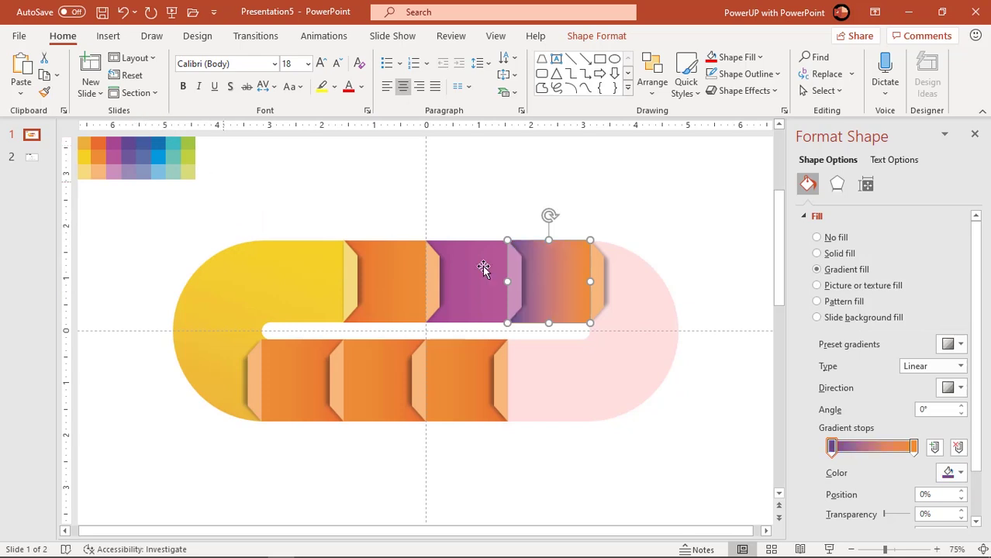
{"action": "left_click", "coordinate": [913, 450]}
{"action": "left_click", "coordinate": [949, 472]}
{"action": "left_click", "coordinate": [921, 452]}
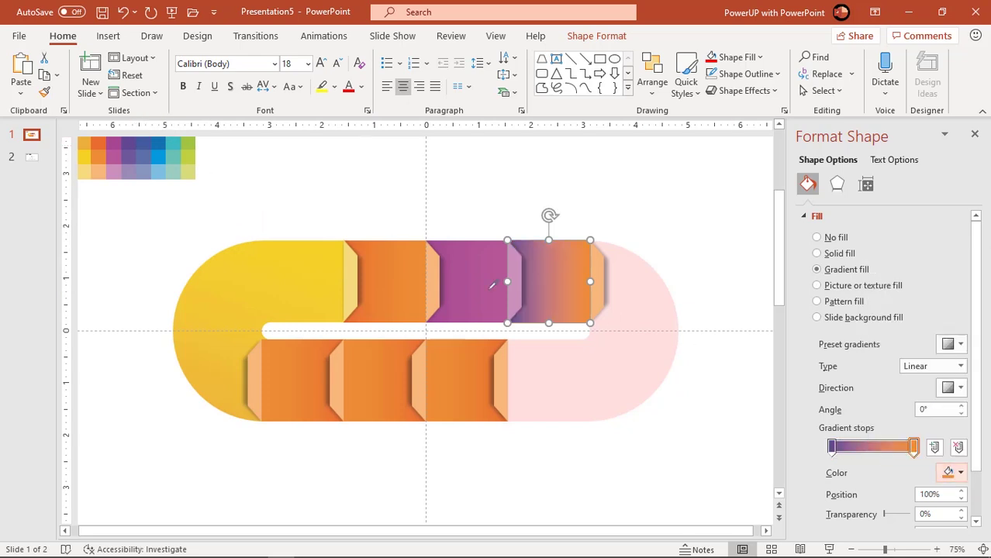
{"action": "left_click", "coordinate": [136, 145]}
Recolour the orange fold piece ending the top row light purple with the Eyedropper
{"action": "left_click", "coordinate": [601, 302]}
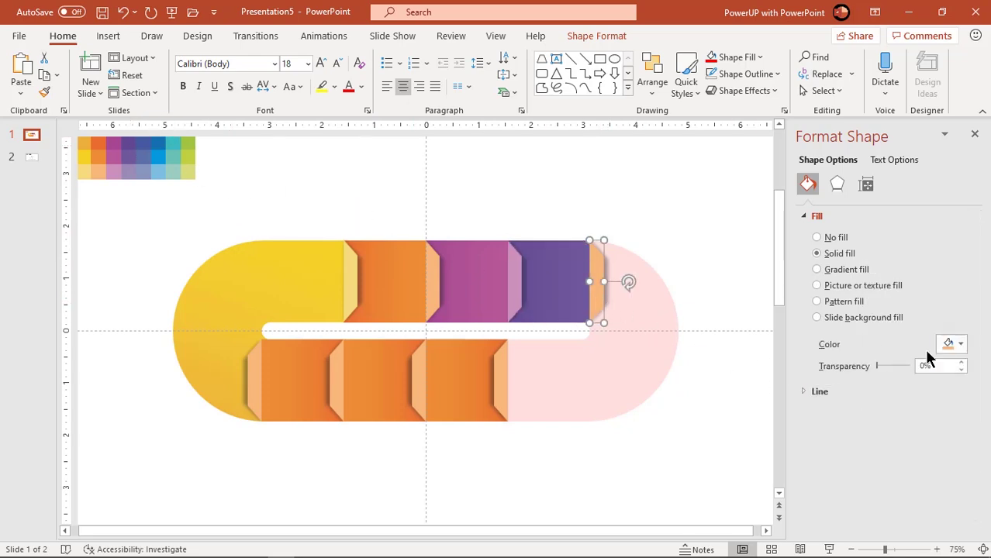
{"action": "left_click", "coordinate": [950, 344]}
{"action": "left_click", "coordinate": [891, 326]}
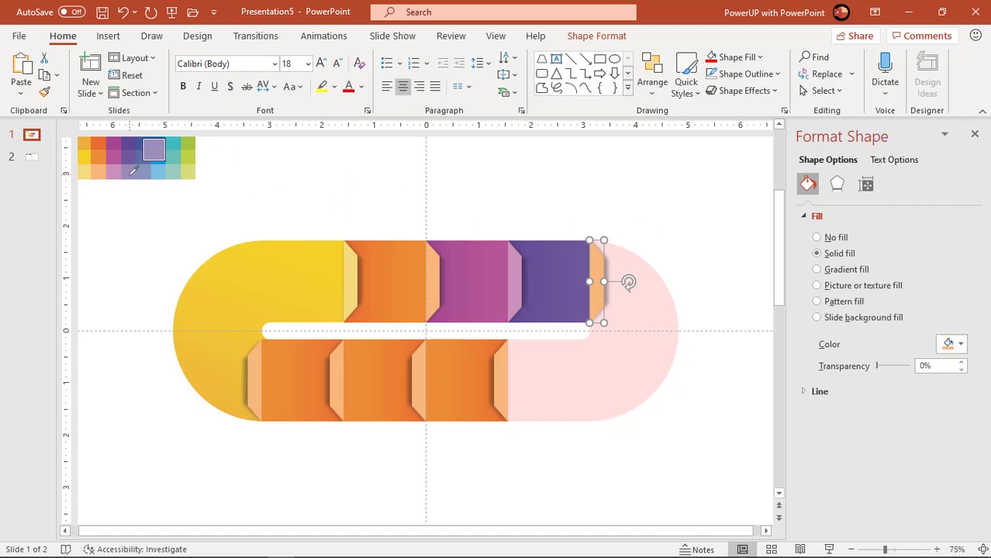
{"action": "left_click", "coordinate": [159, 172]}
Give the track's pink right end a dark-blue-to-blue gradient fill with a larger angle
{"action": "left_click", "coordinate": [586, 389]}
{"action": "left_click", "coordinate": [817, 270]}
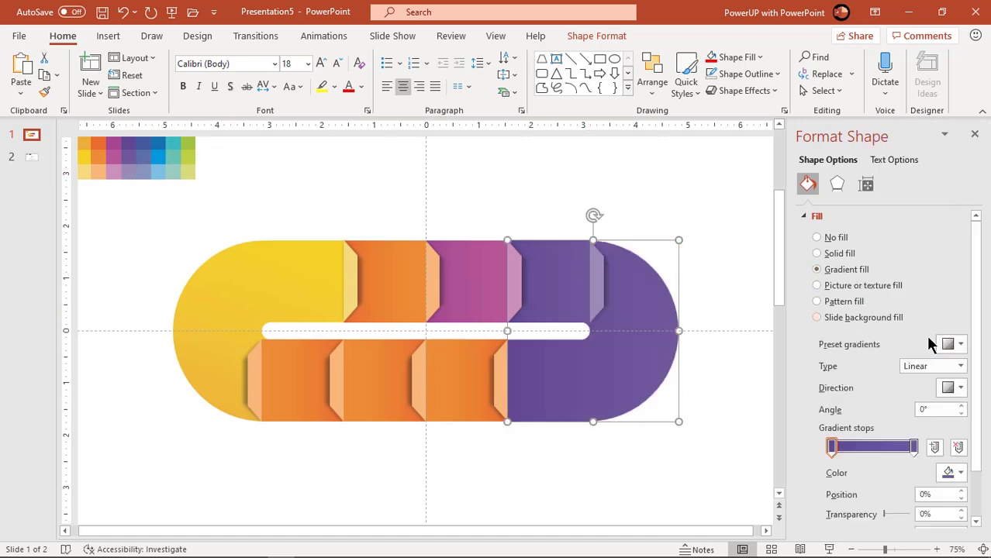
{"action": "left_click", "coordinate": [961, 472]}
{"action": "left_click", "coordinate": [895, 453]}
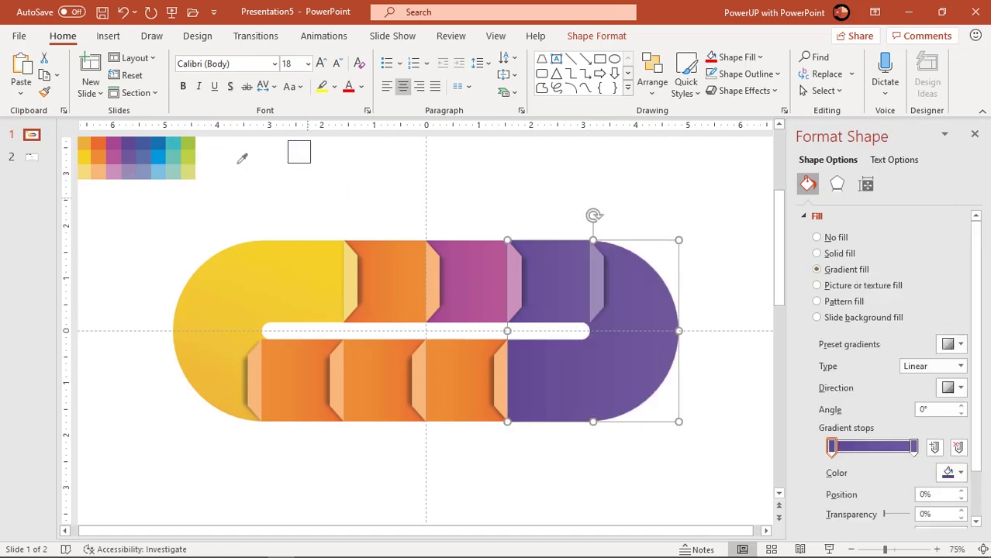
{"action": "left_click", "coordinate": [144, 144]}
{"action": "left_click", "coordinate": [913, 447]}
{"action": "left_click", "coordinate": [960, 472]}
{"action": "left_click", "coordinate": [899, 454]}
{"action": "left_click", "coordinate": [151, 158]}
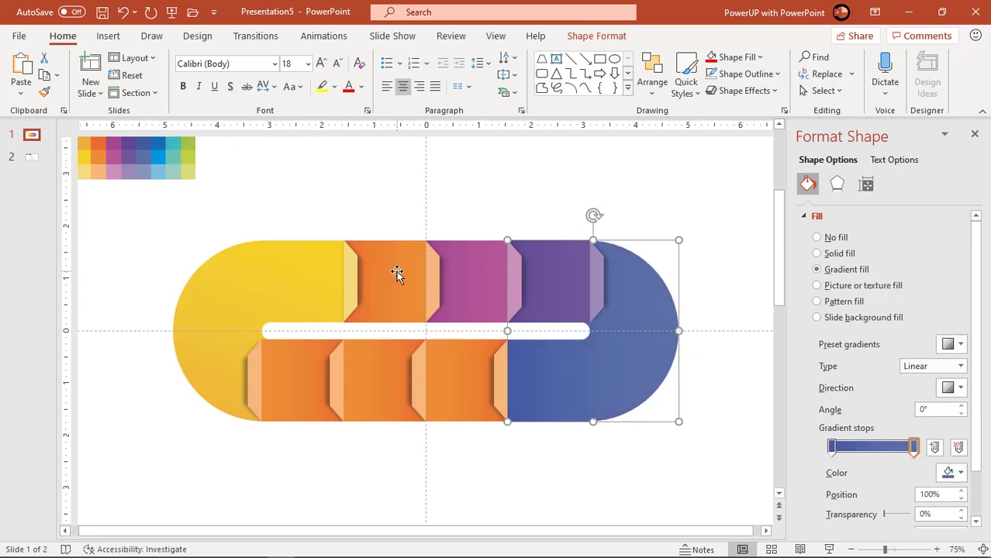
{"action": "left_click", "coordinate": [961, 407]}
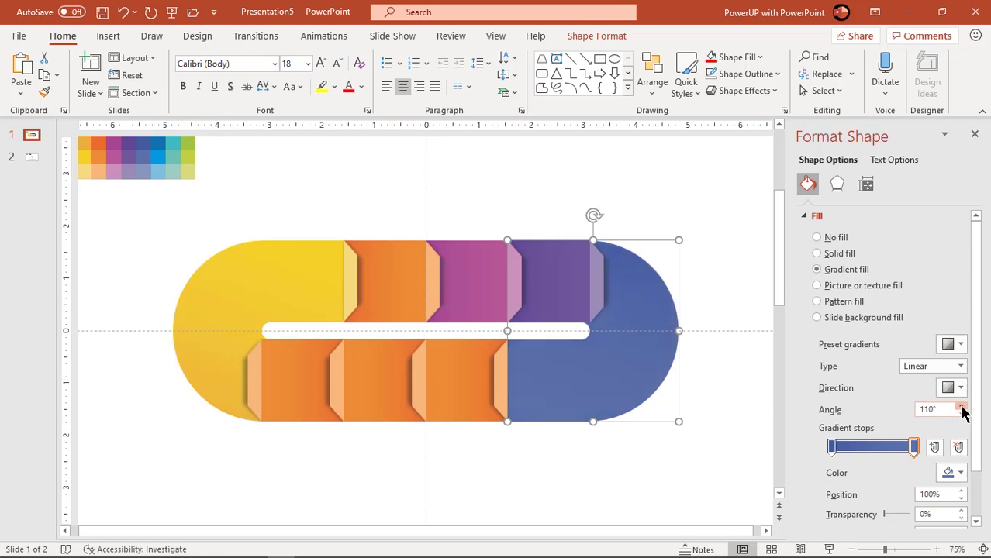
Recolour the small orange tab blue from the palette swatch
{"action": "left_click", "coordinate": [501, 385]}
{"action": "left_click", "coordinate": [954, 343]}
{"action": "left_click", "coordinate": [888, 328]}
{"action": "left_click", "coordinate": [158, 156]}
Make the orange block beside the blue end a blue gradient and its narrow tab light blue
{"action": "left_click", "coordinate": [479, 390]}
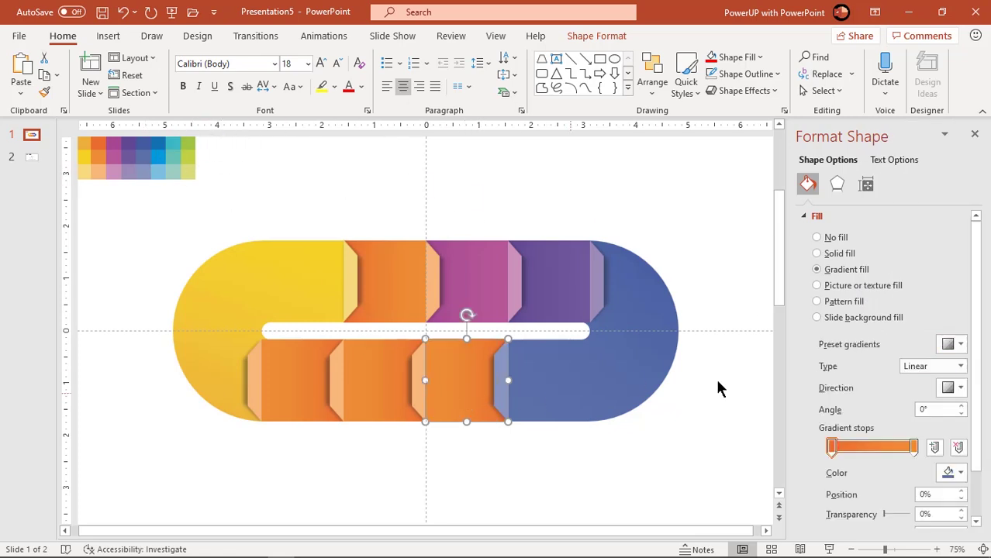
{"action": "left_click", "coordinate": [950, 472]}
{"action": "left_click", "coordinate": [899, 454]}
{"action": "left_click", "coordinate": [158, 155]}
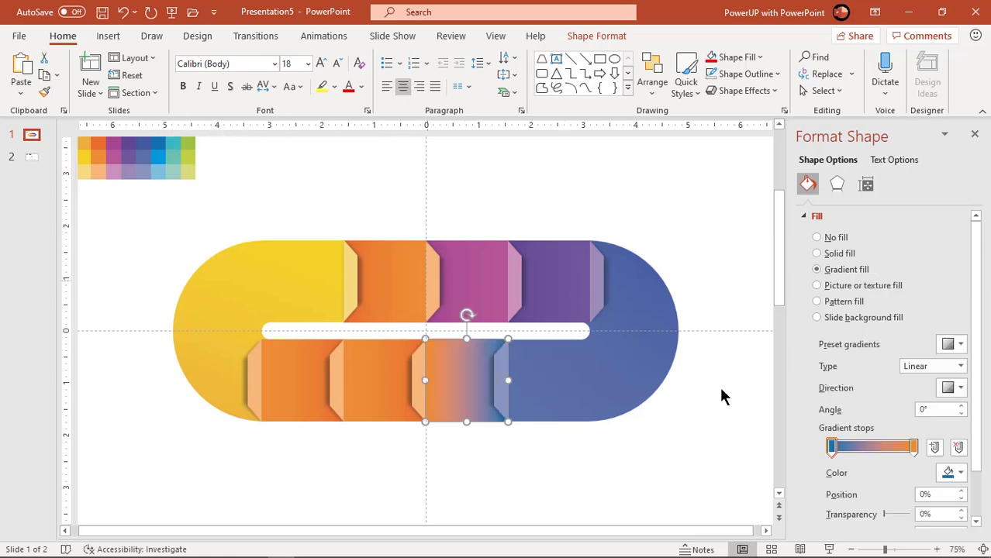
{"action": "left_click", "coordinate": [913, 447]}
{"action": "left_click", "coordinate": [950, 472]}
{"action": "left_click", "coordinate": [899, 453]}
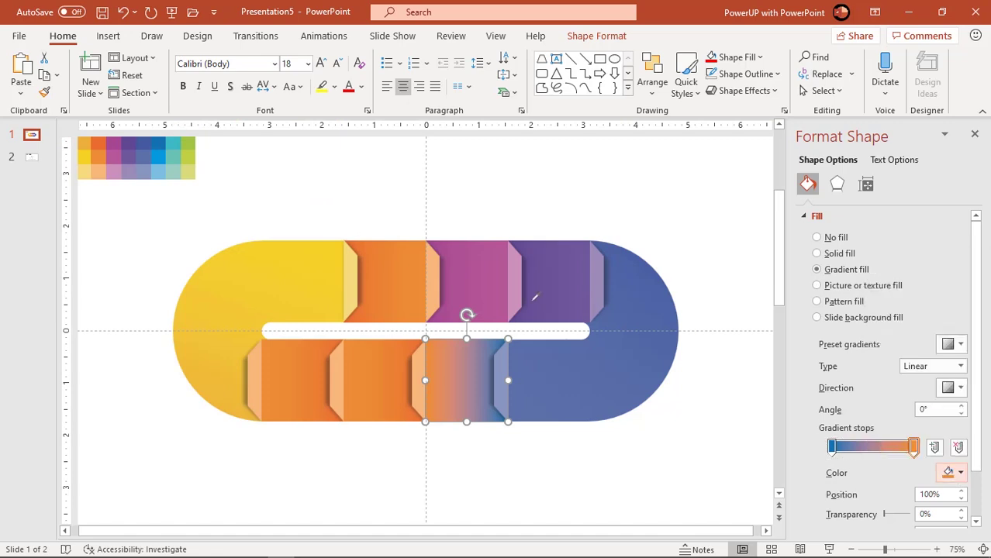
{"action": "left_click", "coordinate": [157, 155]}
{"action": "left_click", "coordinate": [416, 381]}
{"action": "left_click", "coordinate": [950, 345]}
{"action": "left_click", "coordinate": [908, 330]}
{"action": "left_click", "coordinate": [164, 171]}
Make the next orange block a teal gradient and its narrow tab light teal
{"action": "left_click", "coordinate": [375, 370]}
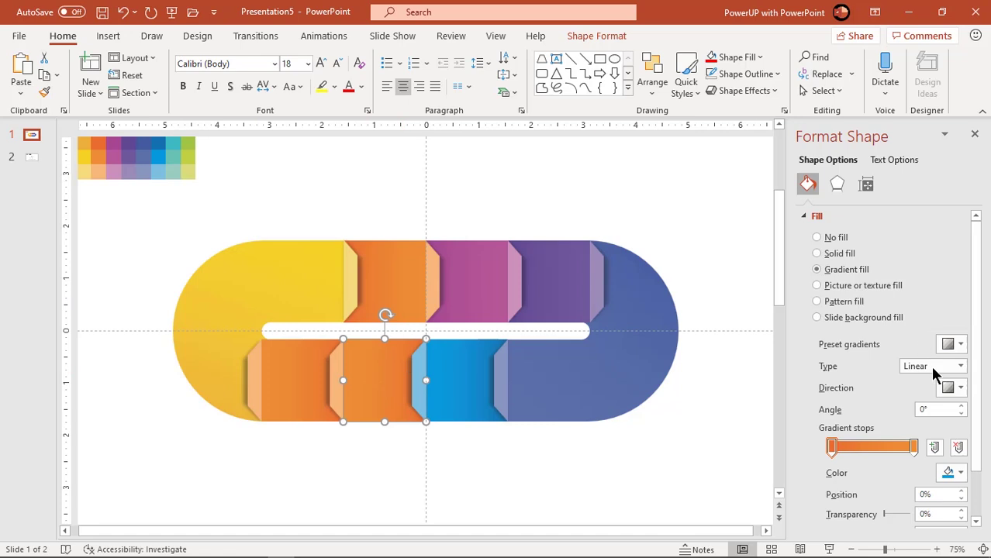
{"action": "left_click", "coordinate": [947, 472]}
{"action": "left_click", "coordinate": [893, 452]}
{"action": "left_click", "coordinate": [172, 165]}
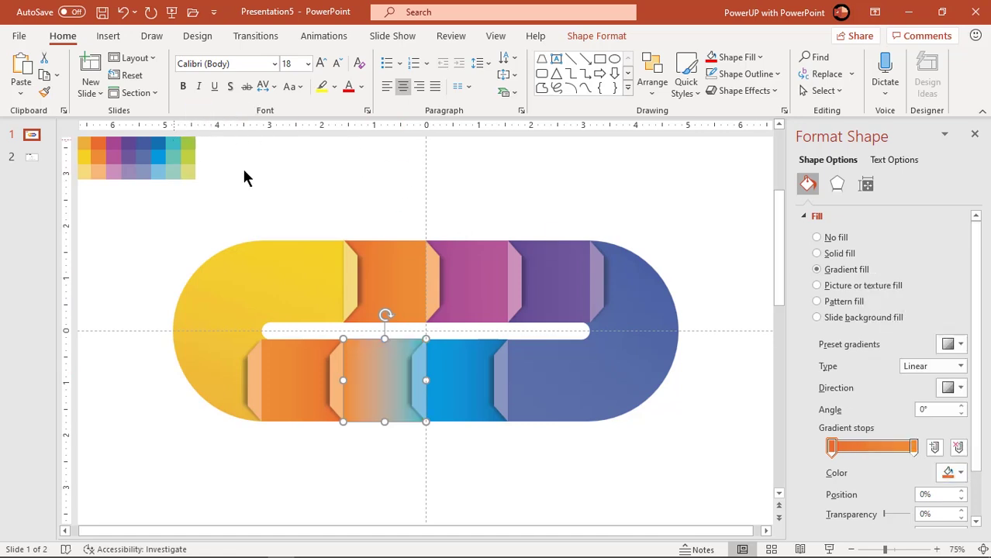
{"action": "left_click", "coordinate": [912, 447]}
{"action": "left_click", "coordinate": [953, 472]}
{"action": "left_click", "coordinate": [891, 454]}
{"action": "left_click", "coordinate": [180, 152]}
{"action": "left_click", "coordinate": [336, 392]}
{"action": "left_click", "coordinate": [949, 343]}
{"action": "left_click", "coordinate": [888, 325]}
{"action": "left_click", "coordinate": [177, 172]}
Make the leftmost lower block a green gradient and its tab pale lime, then close the pane
{"action": "left_click", "coordinate": [276, 382]}
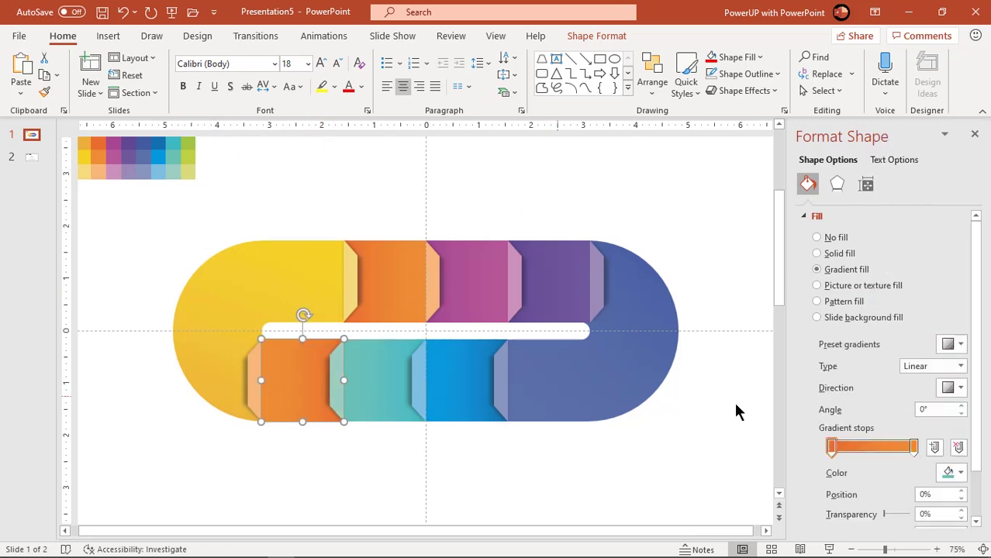
{"action": "left_click", "coordinate": [959, 473]}
{"action": "left_click", "coordinate": [899, 454]}
{"action": "left_click", "coordinate": [189, 144]}
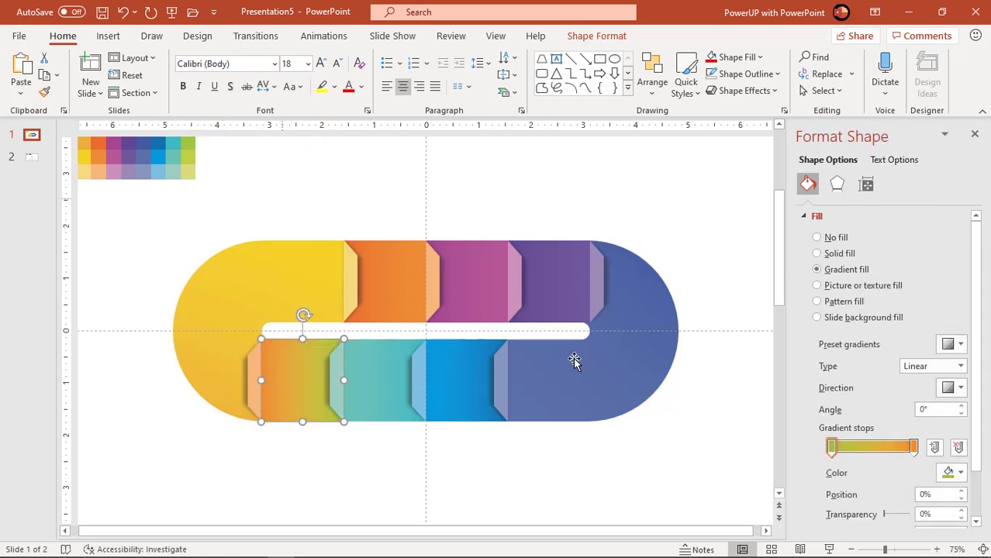
{"action": "left_click", "coordinate": [913, 447]}
{"action": "left_click", "coordinate": [959, 473]}
{"action": "left_click", "coordinate": [899, 454]}
{"action": "left_click", "coordinate": [193, 167]}
{"action": "left_click", "coordinate": [252, 384]}
{"action": "left_click", "coordinate": [959, 343]}
{"action": "left_click", "coordinate": [899, 325]}
{"action": "left_click", "coordinate": [188, 171]}
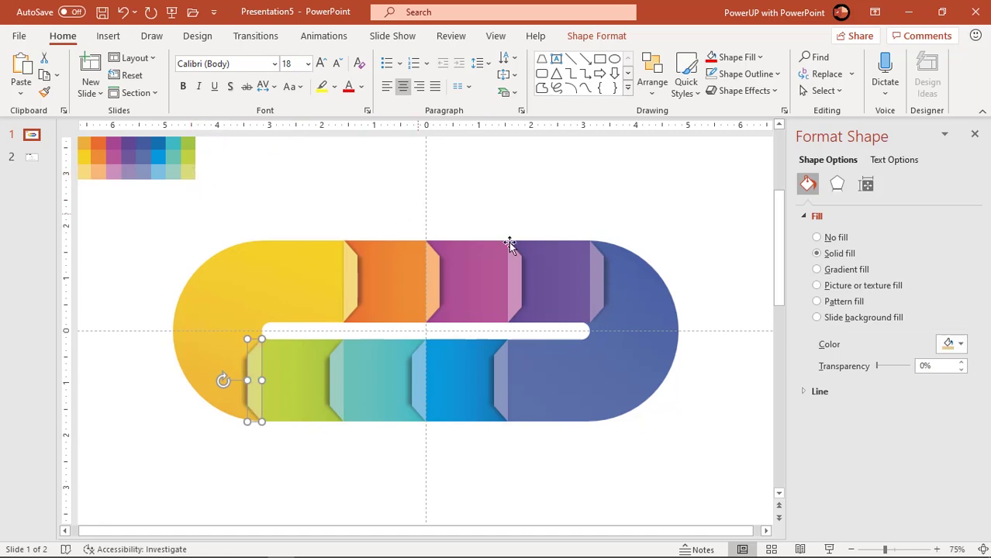
{"action": "left_click", "coordinate": [545, 208]}
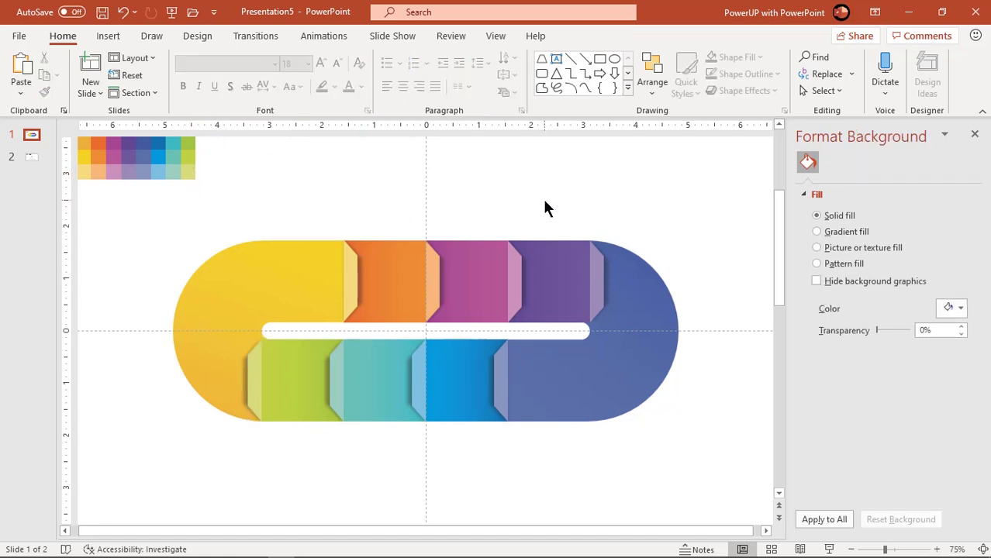
{"action": "left_click", "coordinate": [974, 136]}
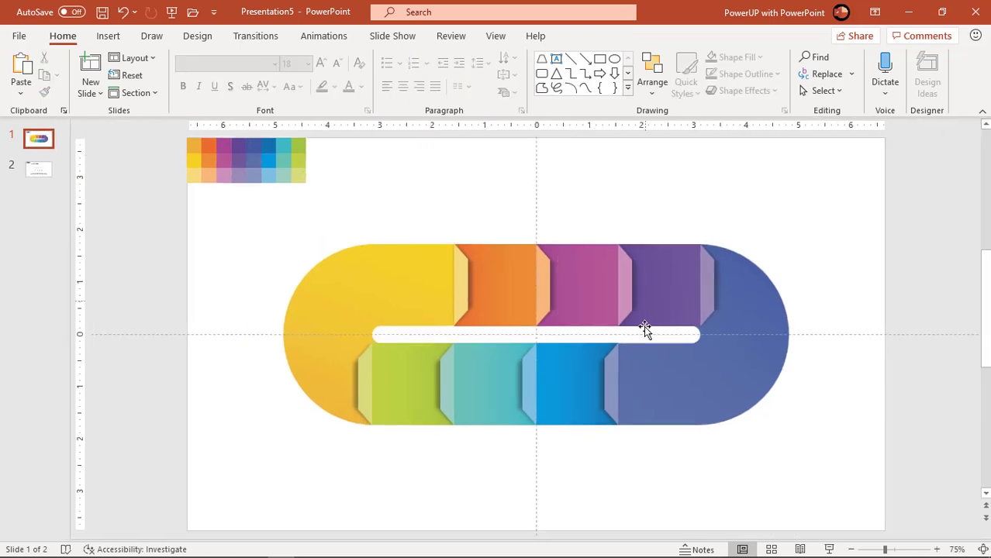
Fill the slide background with the custom solid colour #D3D8DF, a pale grey-blue
{"action": "right_click", "coordinate": [393, 203]}
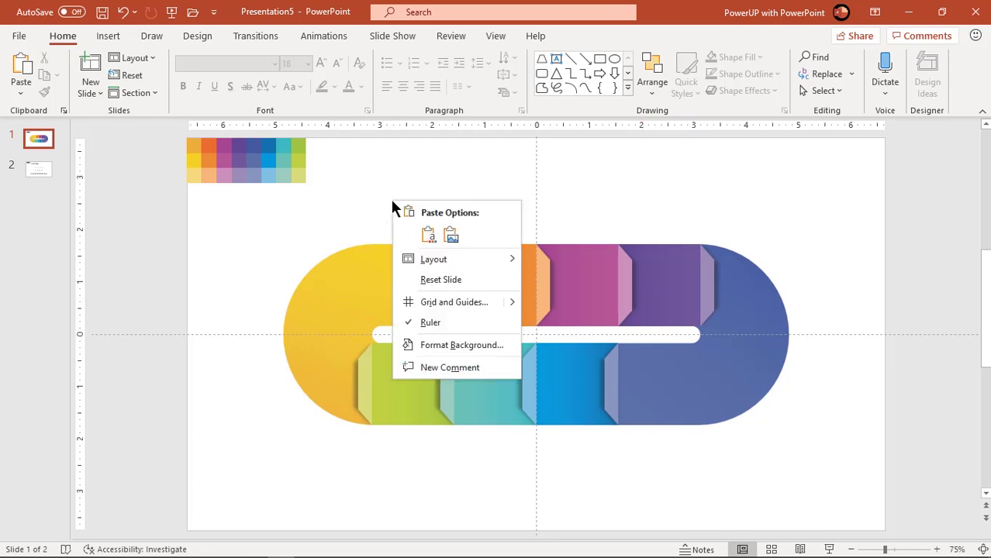
{"action": "left_click", "coordinate": [442, 341]}
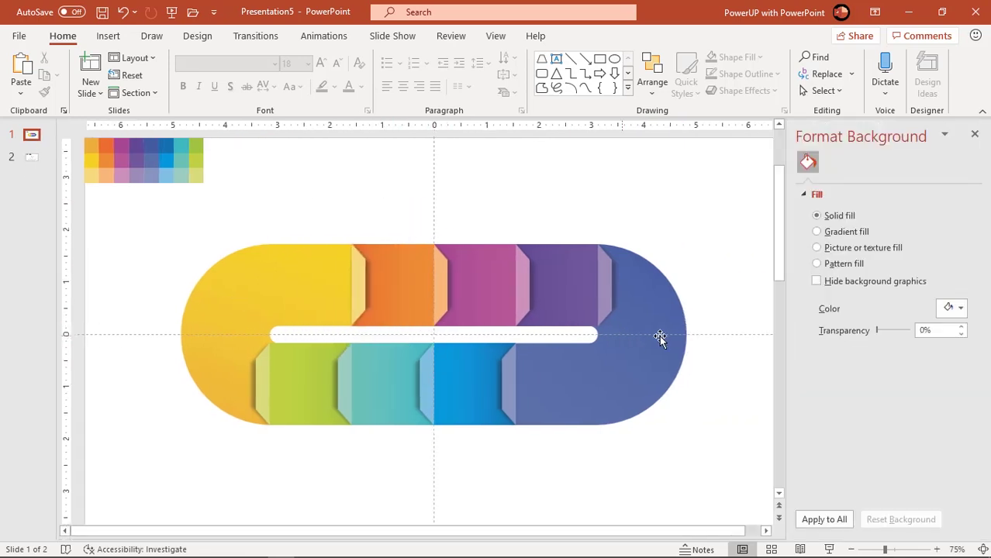
{"action": "left_click", "coordinate": [947, 308]}
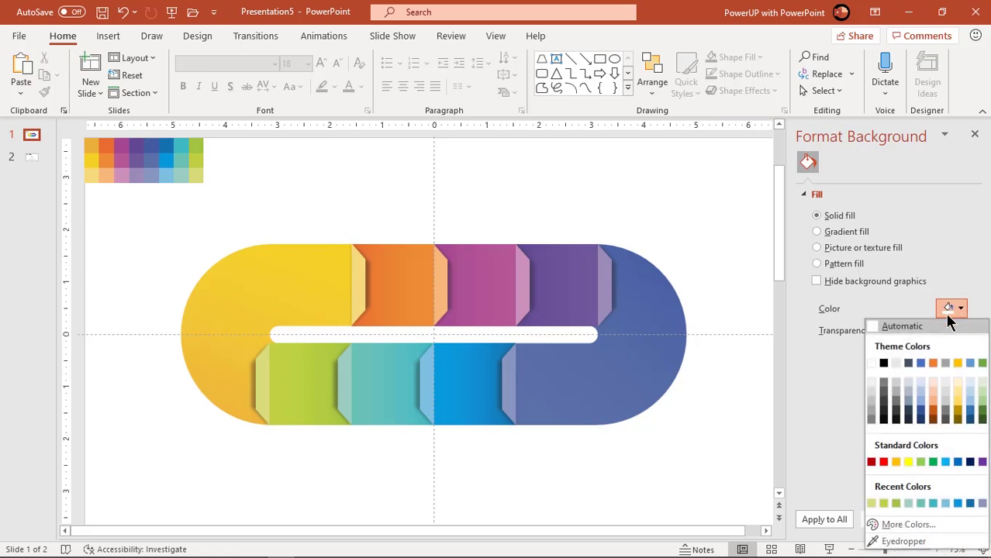
{"action": "left_click", "coordinate": [903, 524]}
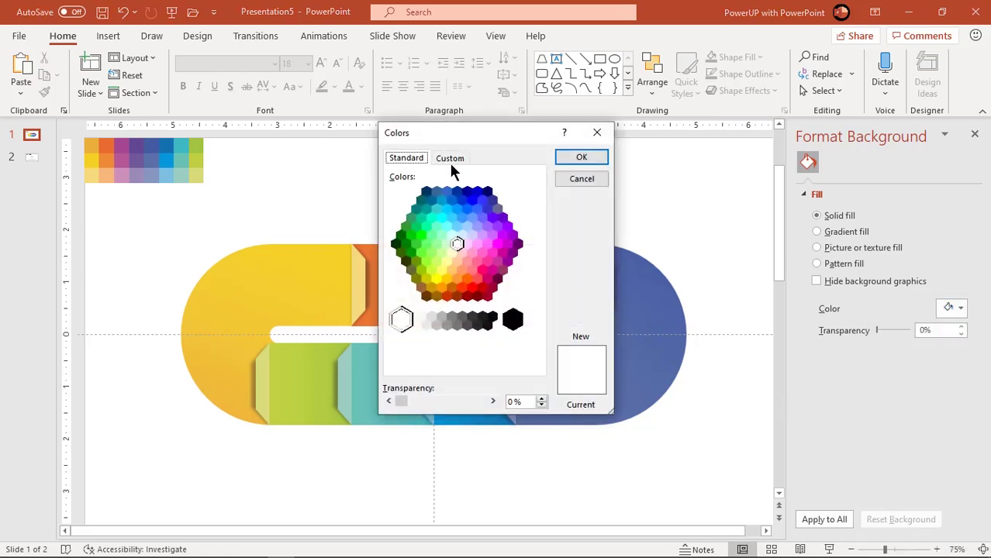
{"action": "left_click", "coordinate": [451, 162]}
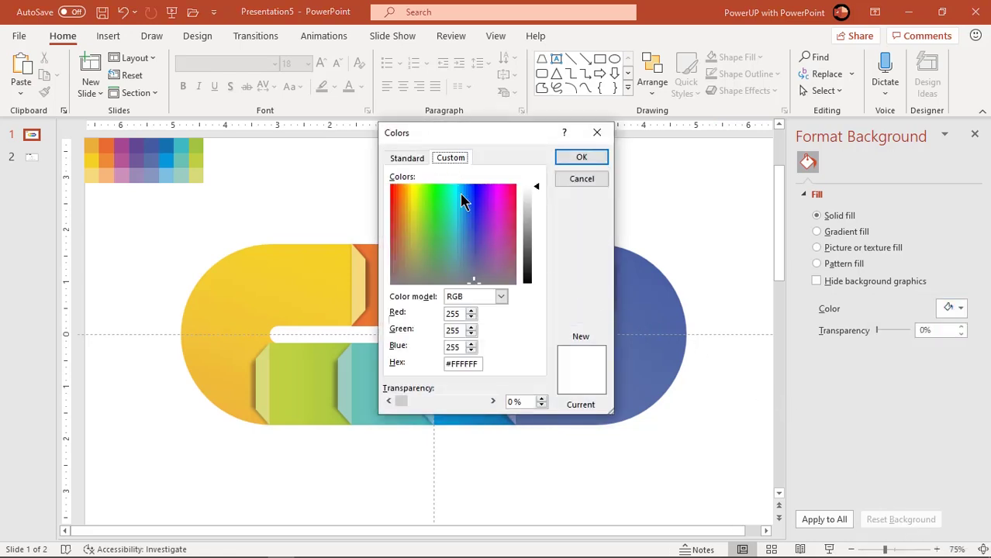
{"action": "left_click", "coordinate": [470, 273]}
{"action": "left_click", "coordinate": [464, 269]}
{"action": "left_click", "coordinate": [527, 200]}
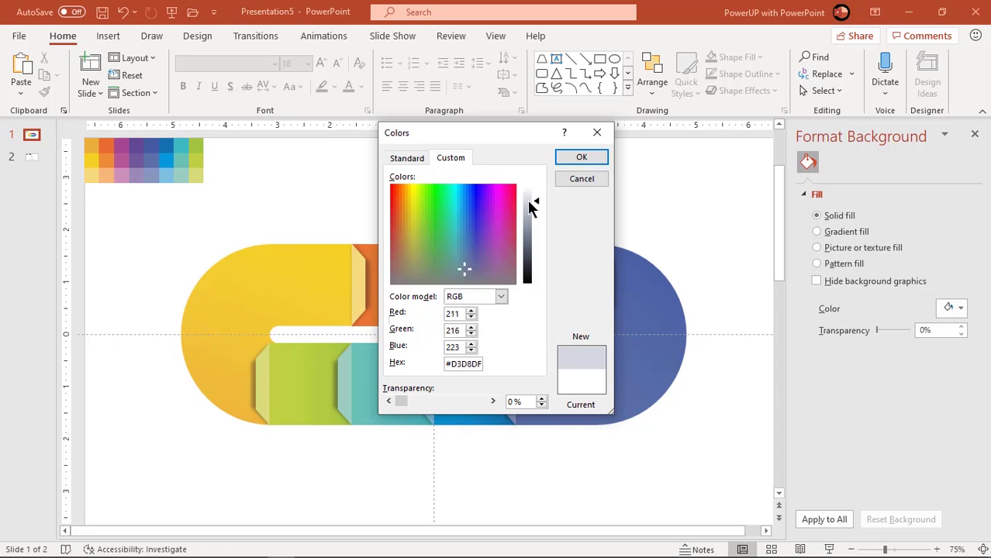
{"action": "left_click", "coordinate": [581, 160]}
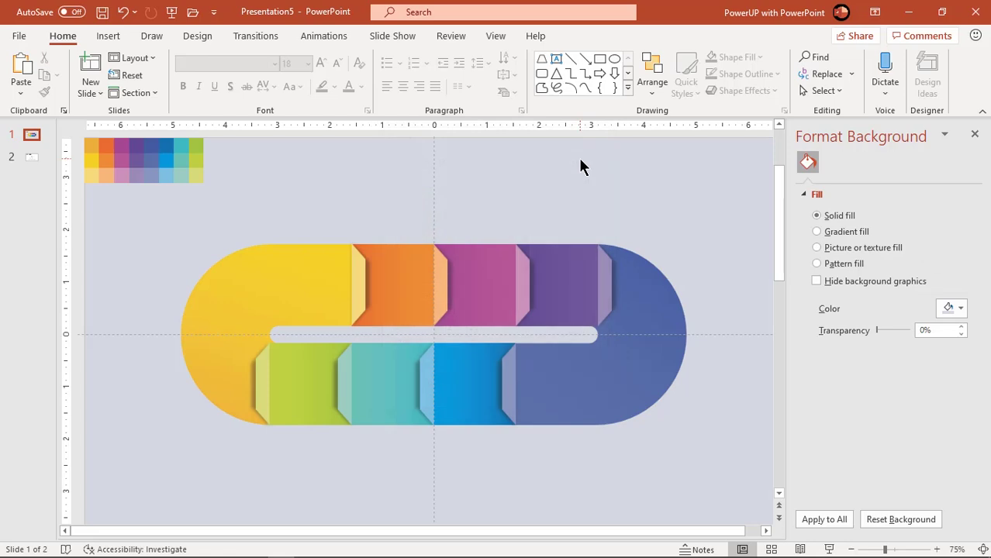
Give the yellow left track end a gradient outline reduced to two stops
{"action": "left_click", "coordinate": [281, 269]}
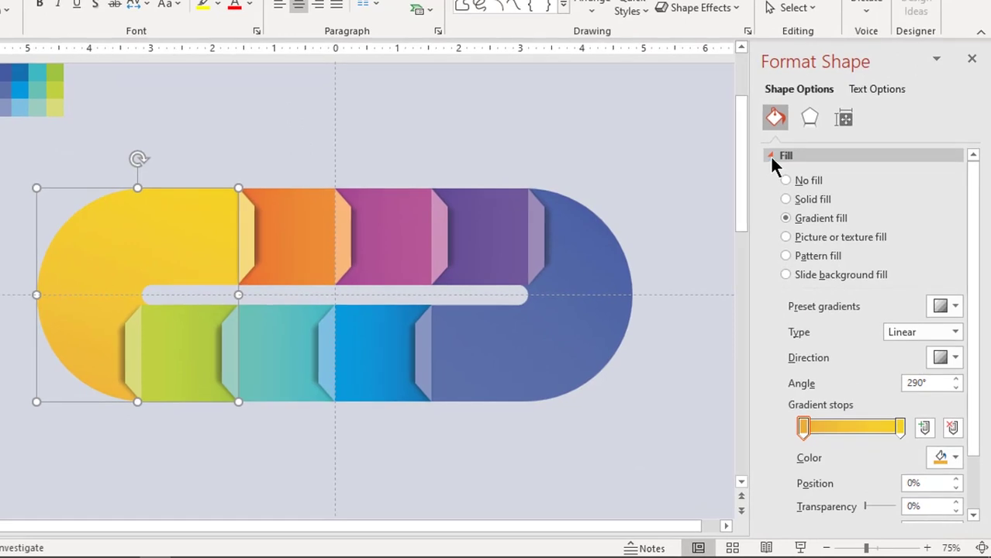
{"action": "left_click", "coordinate": [806, 216]}
{"action": "left_click", "coordinate": [770, 178]}
{"action": "left_click", "coordinate": [790, 241]}
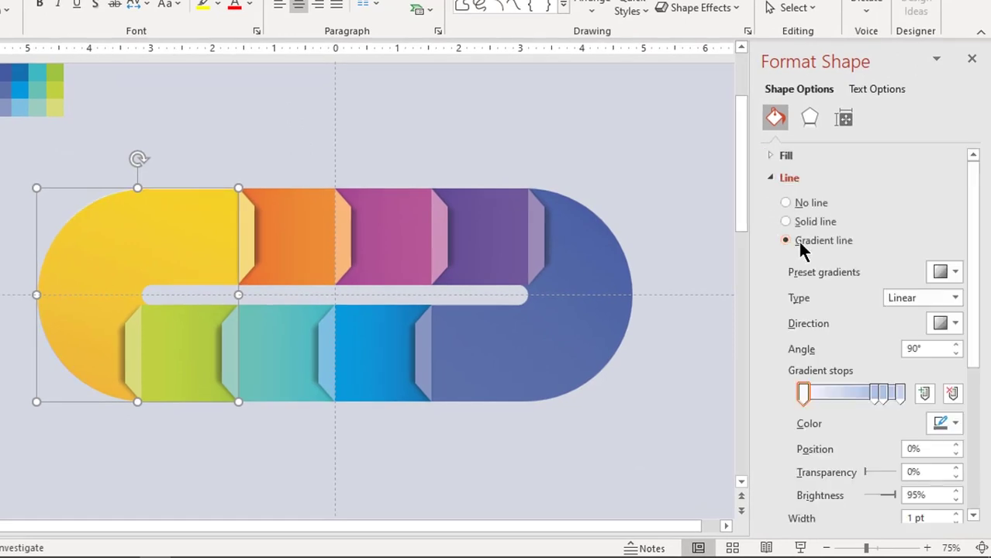
{"action": "left_click", "coordinate": [900, 394]}
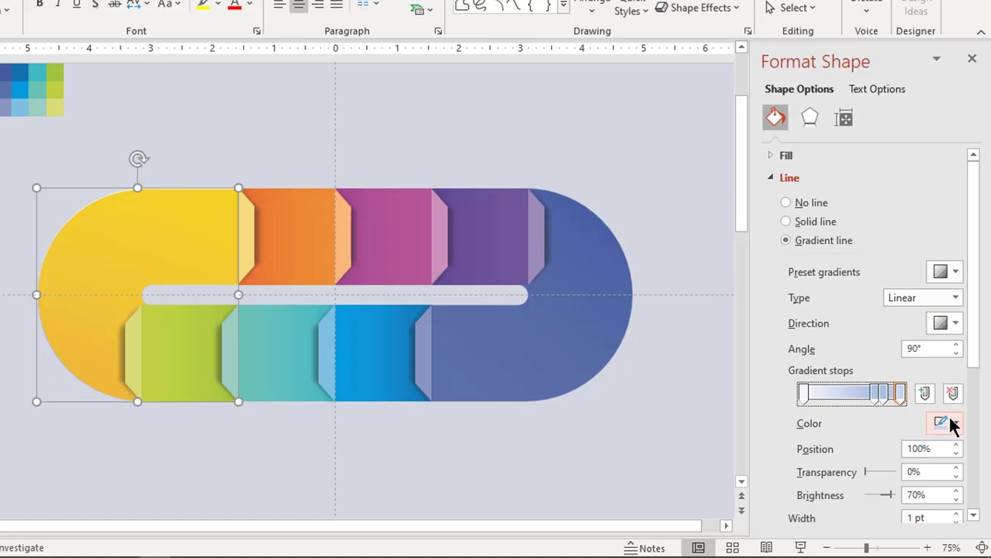
{"action": "left_click", "coordinate": [952, 394]}
{"action": "left_click", "coordinate": [952, 393]}
{"action": "left_click", "coordinate": [952, 393]}
{"action": "left_click_drag", "start_coordinate": [879, 392], "coordinate": [904, 394]}
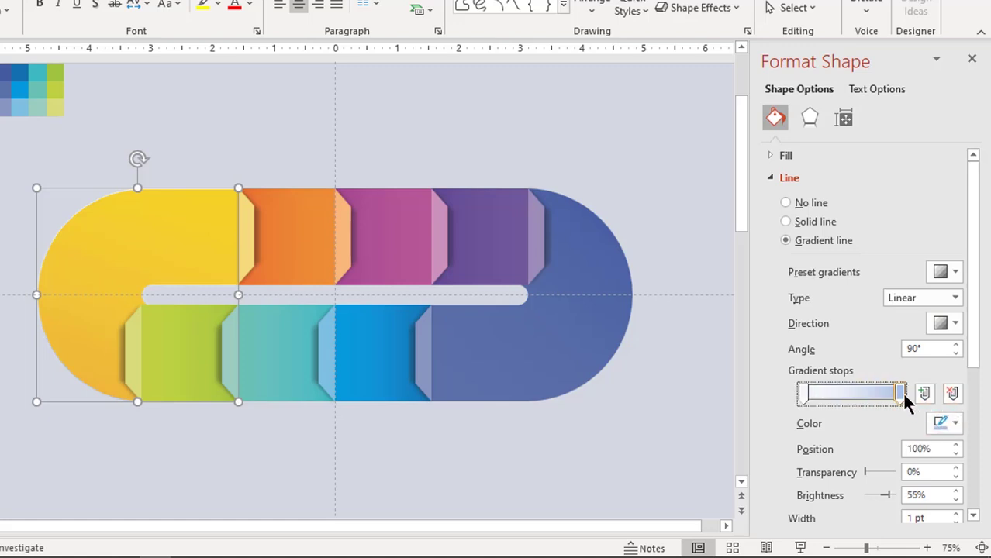
Set the outline's left stop to pale yellow and the right stop to 100% transparency
{"action": "left_click", "coordinate": [803, 395]}
{"action": "left_click", "coordinate": [942, 421]}
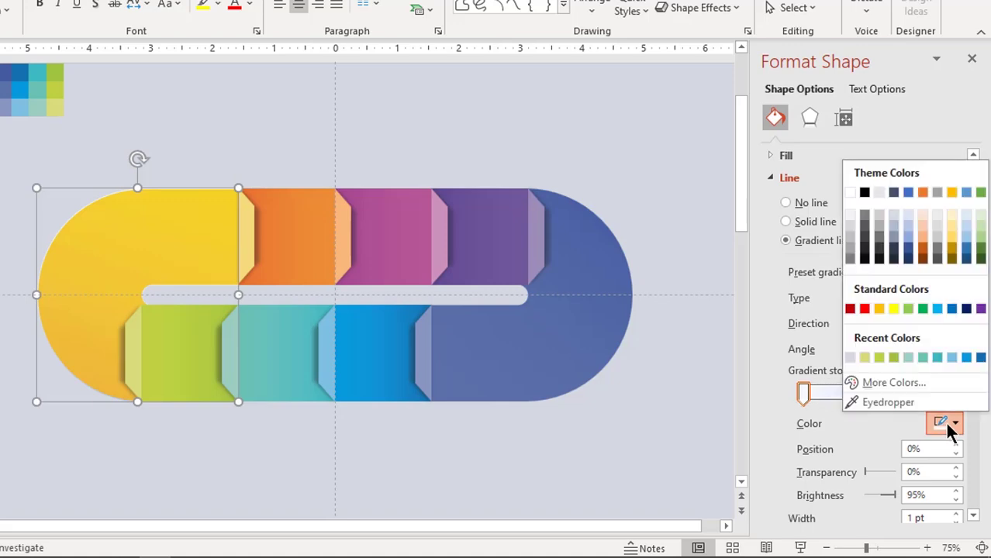
{"action": "left_click", "coordinate": [886, 402]}
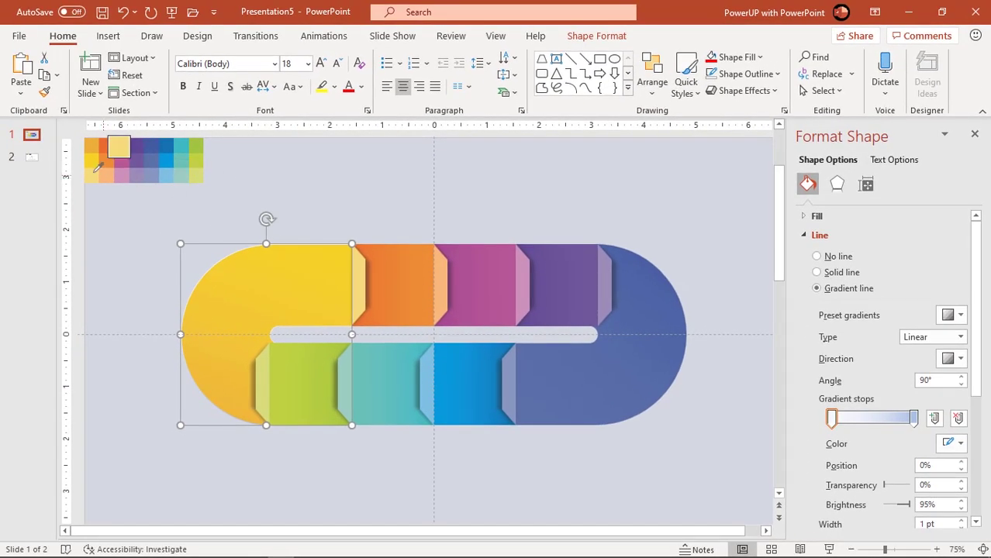
{"action": "left_click", "coordinate": [95, 170]}
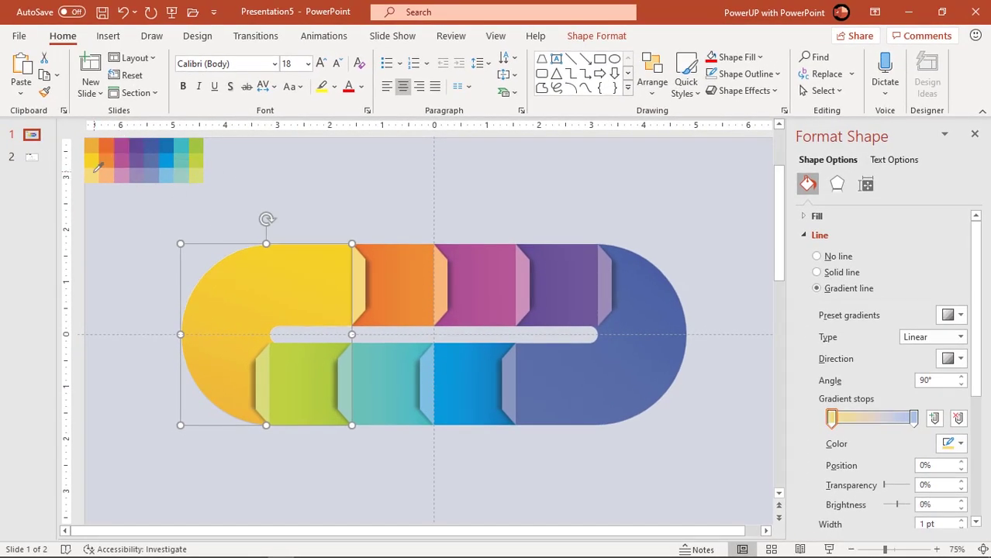
{"action": "left_click", "coordinate": [944, 449]}
{"action": "left_click", "coordinate": [927, 409]}
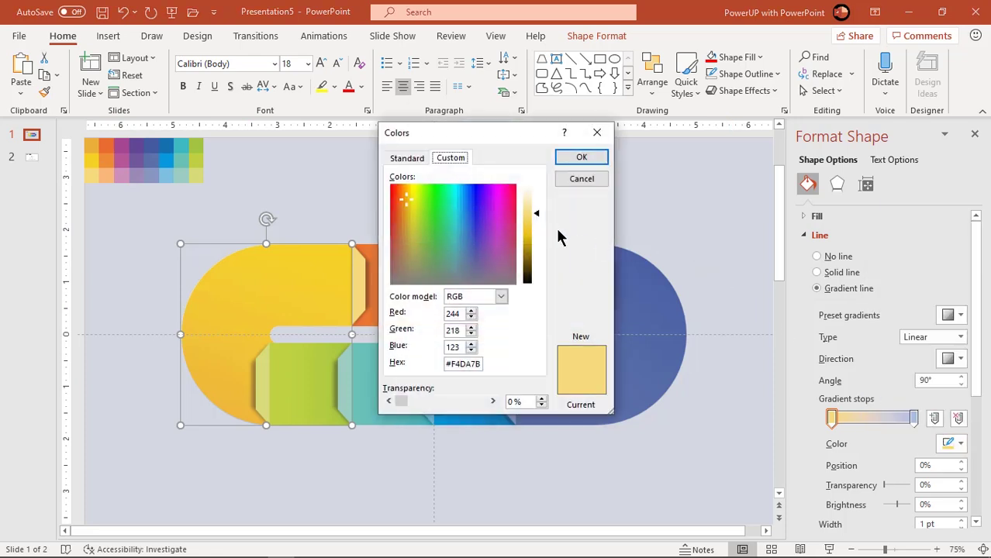
{"action": "left_click", "coordinate": [580, 157]}
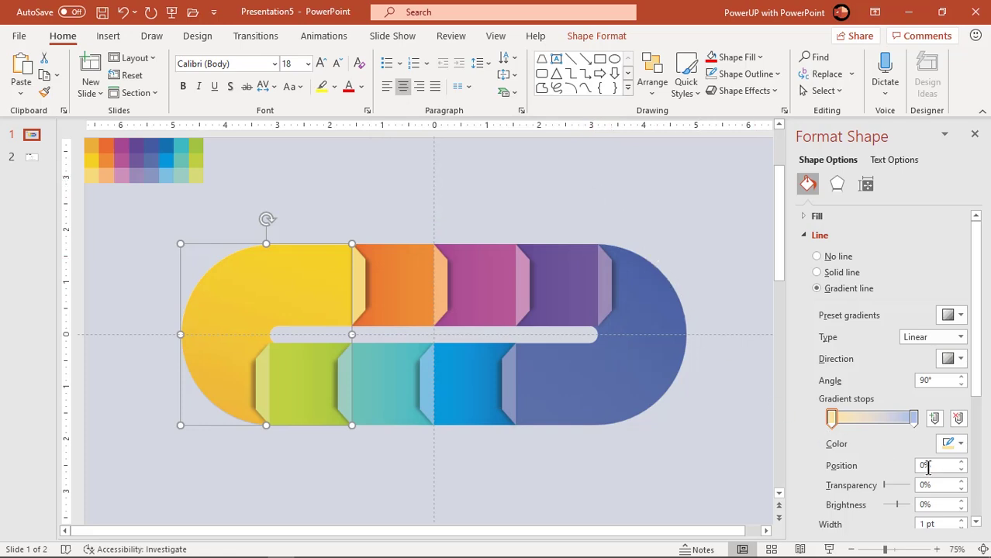
{"action": "scroll", "coordinate": [978, 421], "scroll_direction": "down", "scroll_amount": 2}
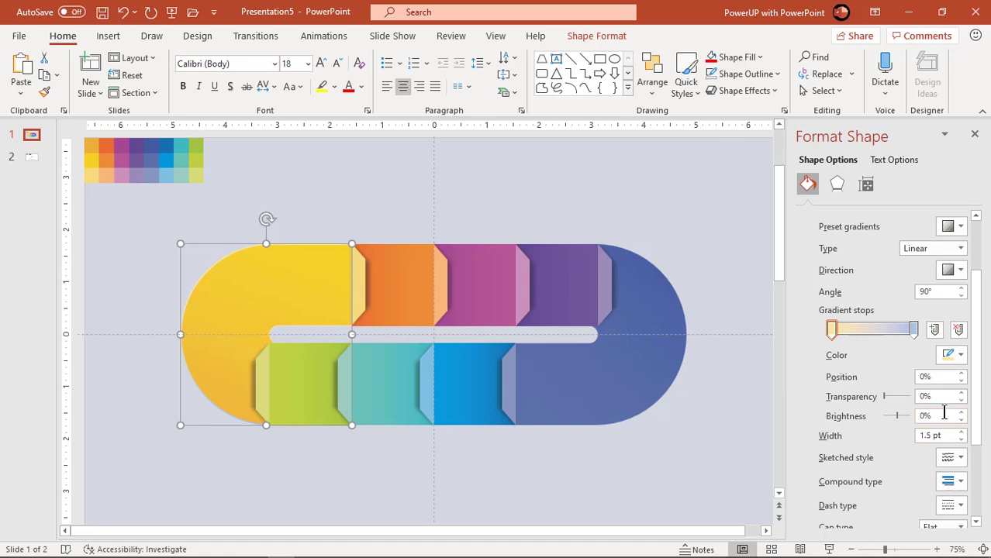
{"action": "left_click", "coordinate": [913, 330]}
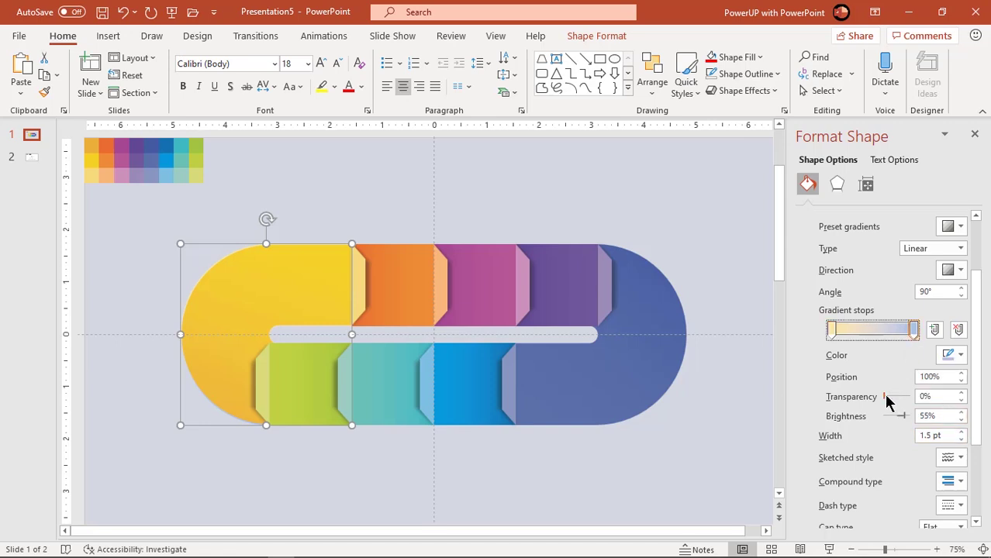
{"action": "left_click_drag", "start_coordinate": [885, 396], "coordinate": [915, 396]}
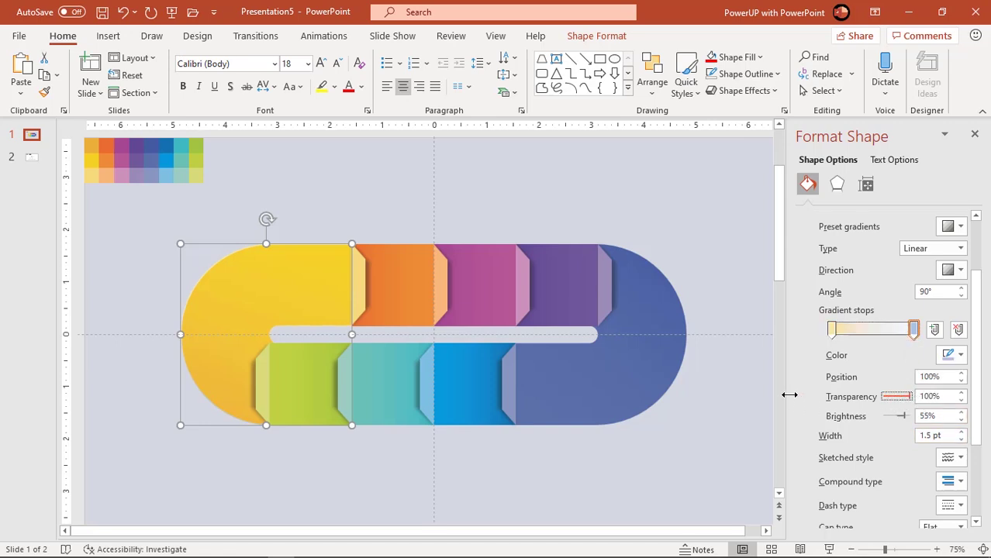
Give the blue right track end a two-stop gradient outline with a sampled light-blue right stop
{"action": "left_click", "coordinate": [651, 376]}
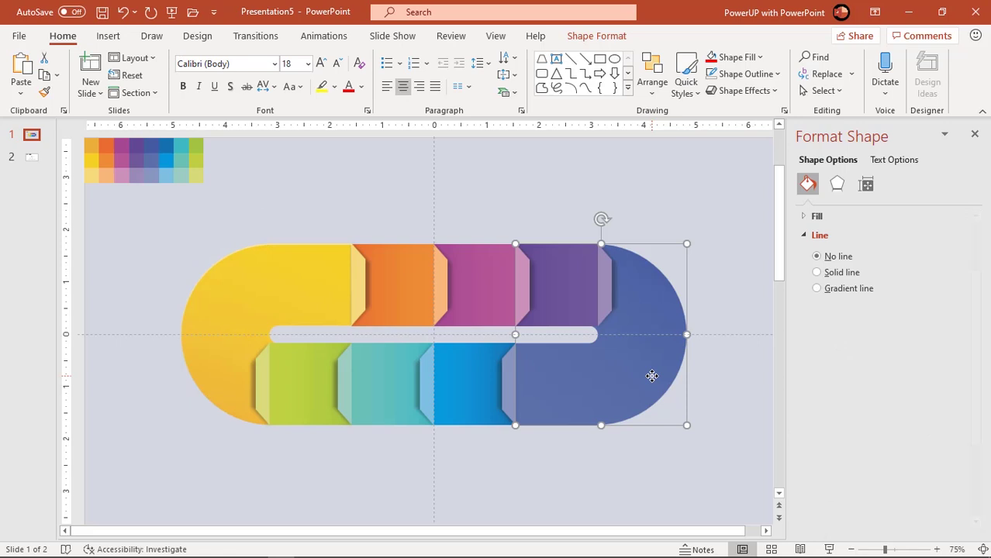
{"action": "left_click", "coordinate": [835, 292]}
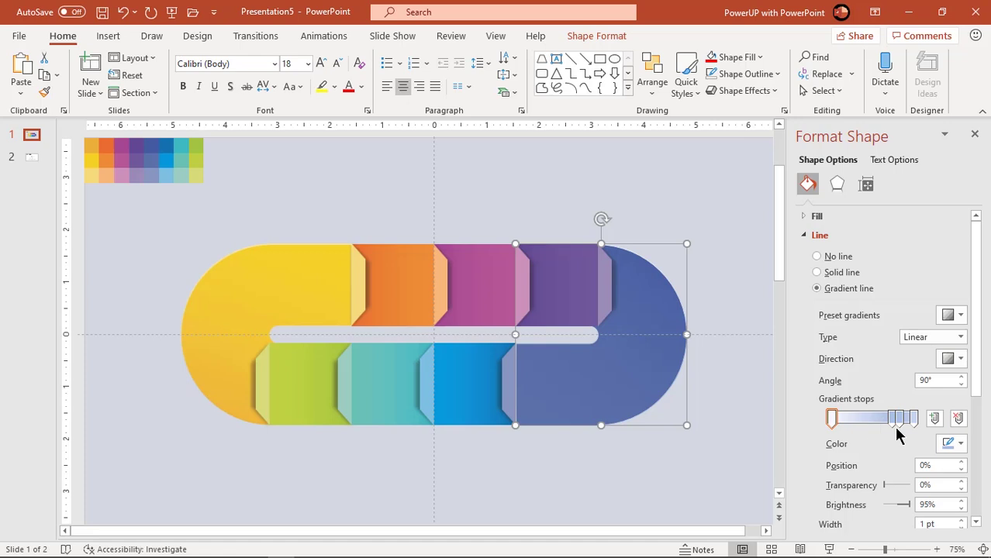
{"action": "left_click", "coordinate": [963, 418]}
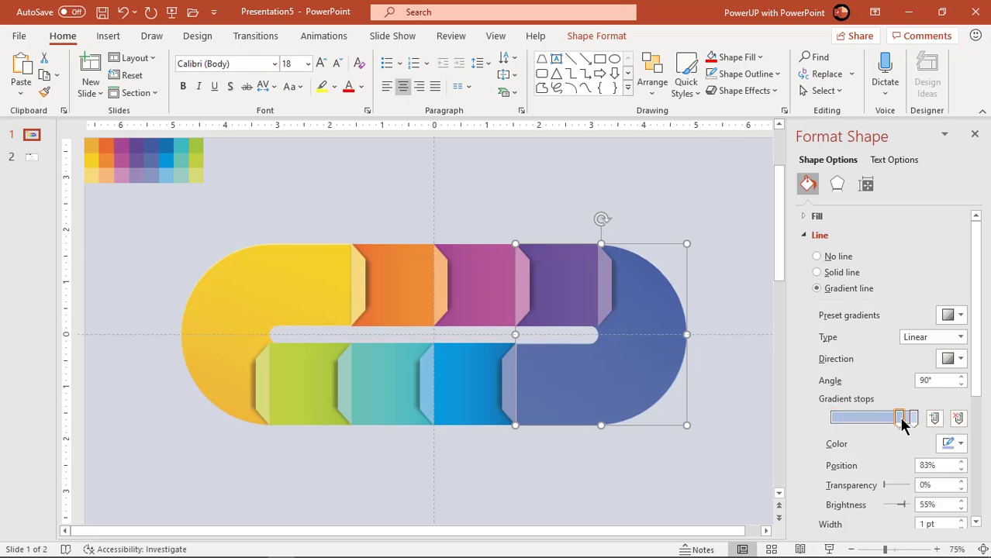
{"action": "left_click_drag", "start_coordinate": [900, 423], "coordinate": [829, 419]}
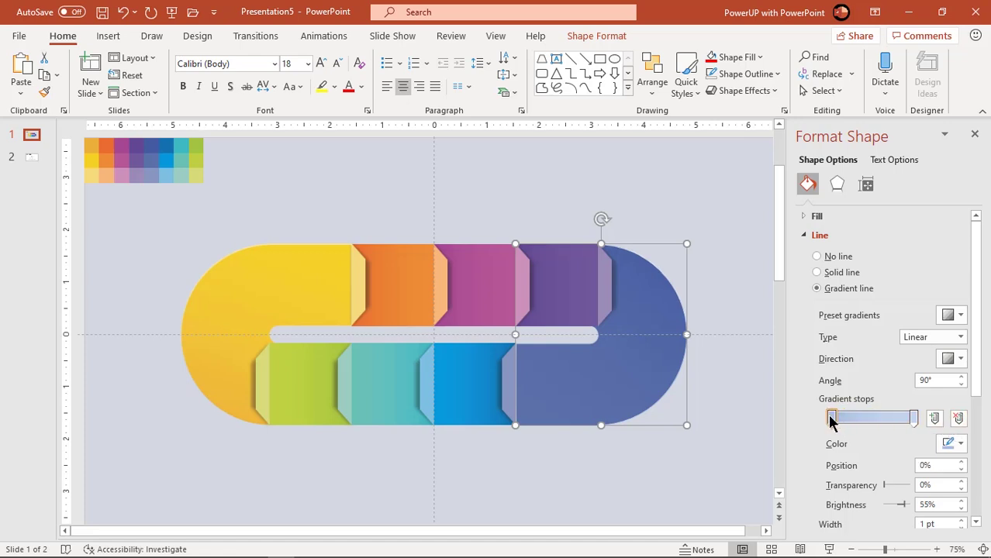
{"action": "left_click", "coordinate": [915, 420]}
{"action": "left_click", "coordinate": [951, 444]}
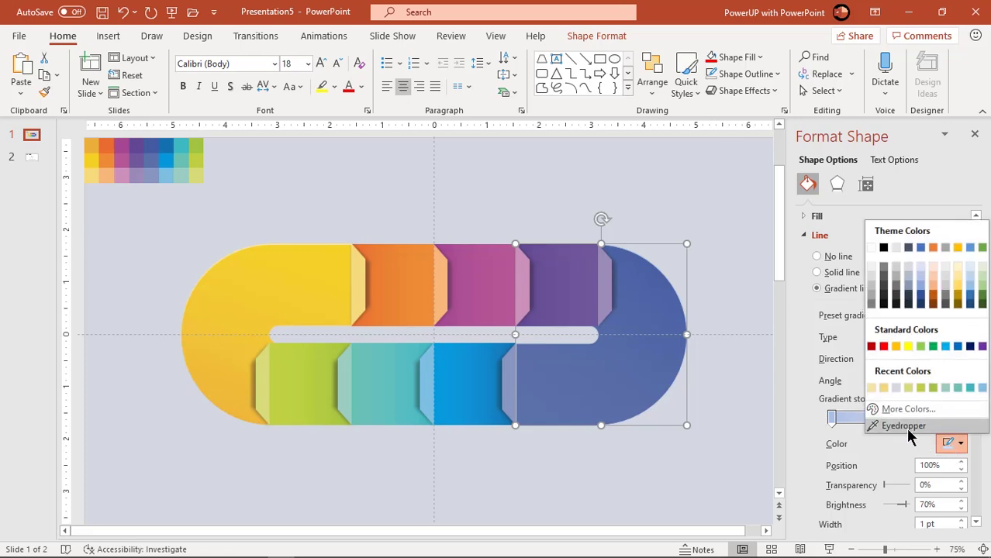
{"action": "left_click", "coordinate": [904, 426]}
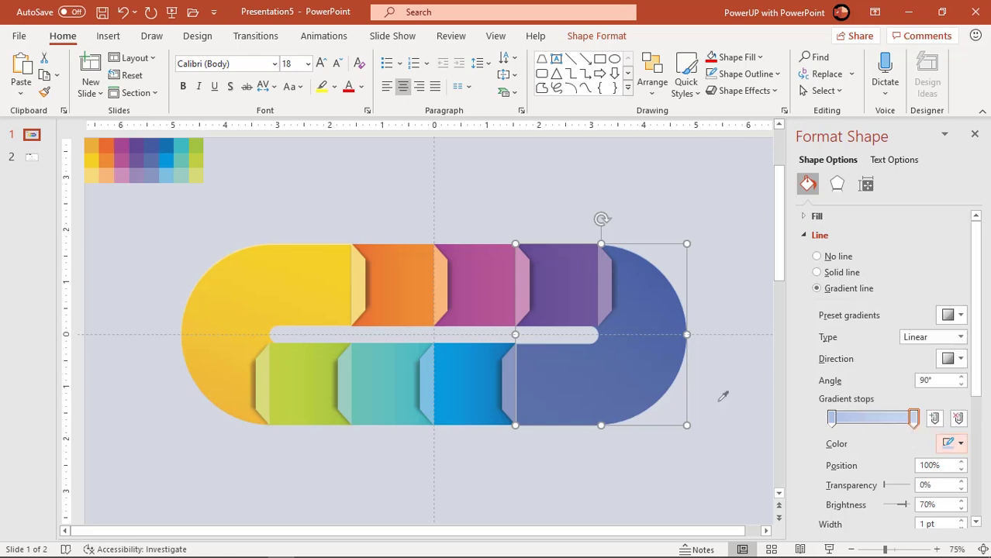
{"action": "left_click", "coordinate": [172, 175]}
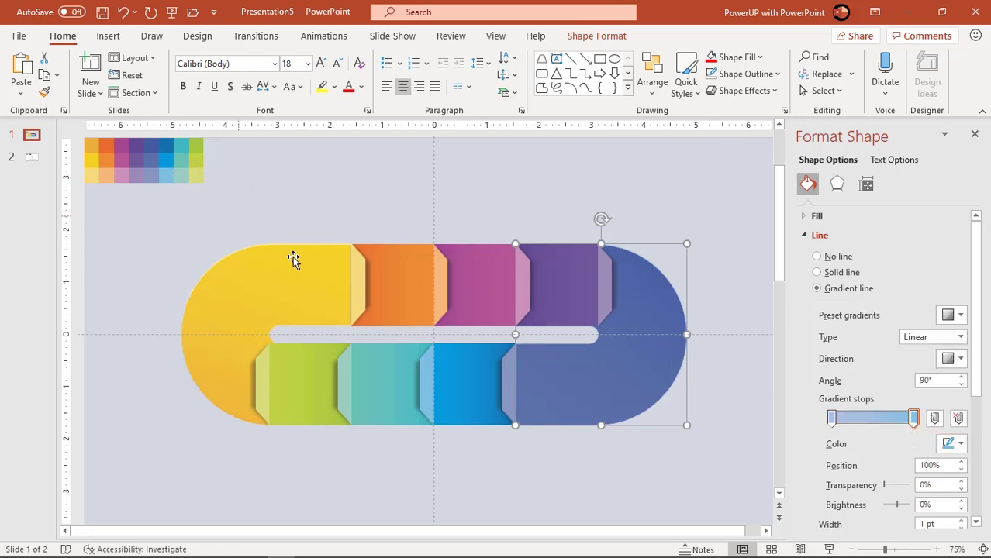
Lighten the outline's blue and make its left stop 100% transparent
{"action": "left_click", "coordinate": [947, 443]}
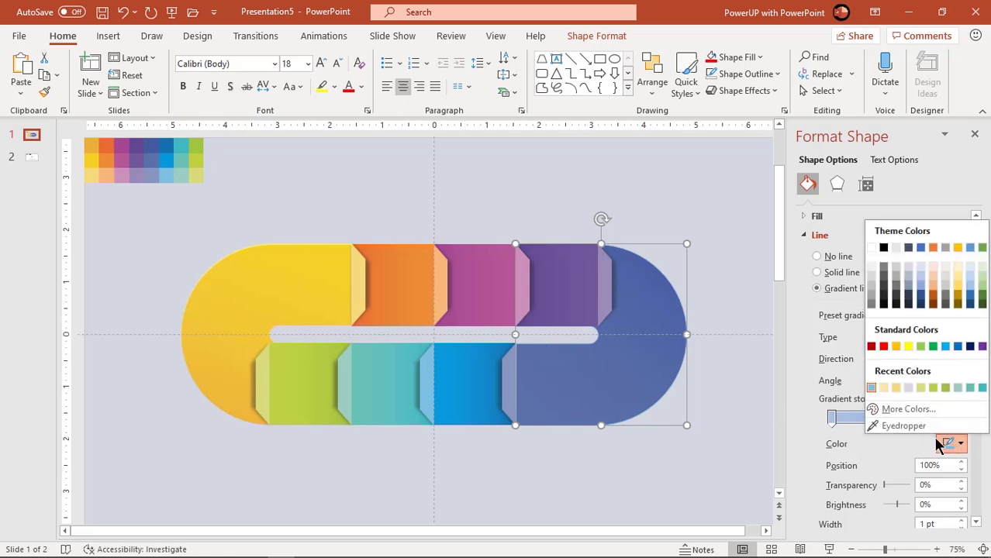
{"action": "left_click", "coordinate": [897, 409]}
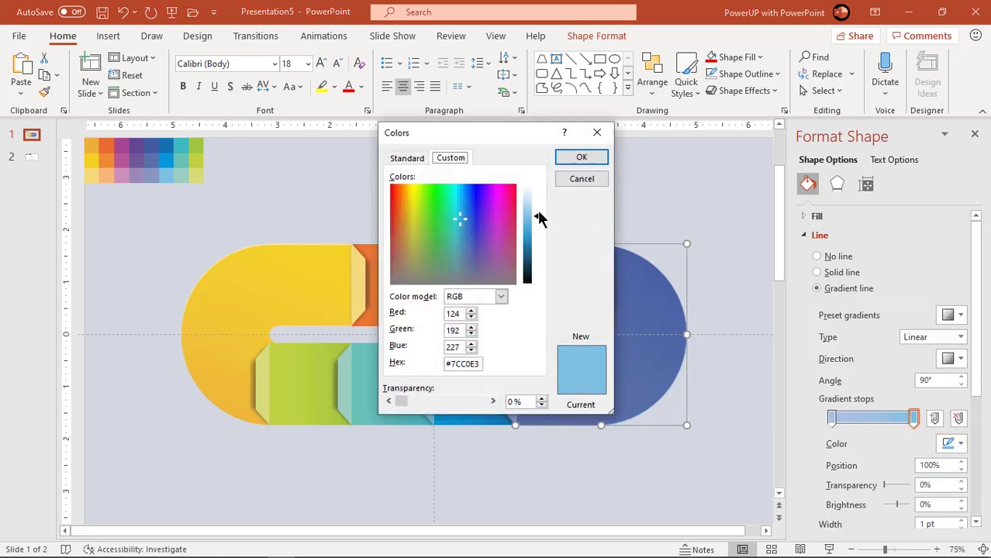
{"action": "left_click", "coordinate": [531, 208]}
{"action": "left_click", "coordinate": [580, 158]}
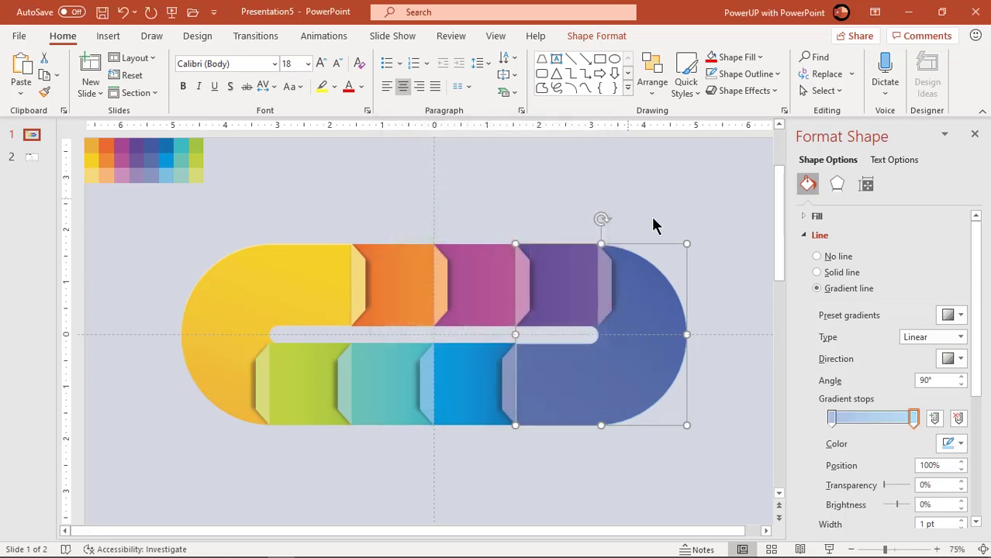
{"action": "left_click_drag", "start_coordinate": [977, 328], "coordinate": [977, 369]}
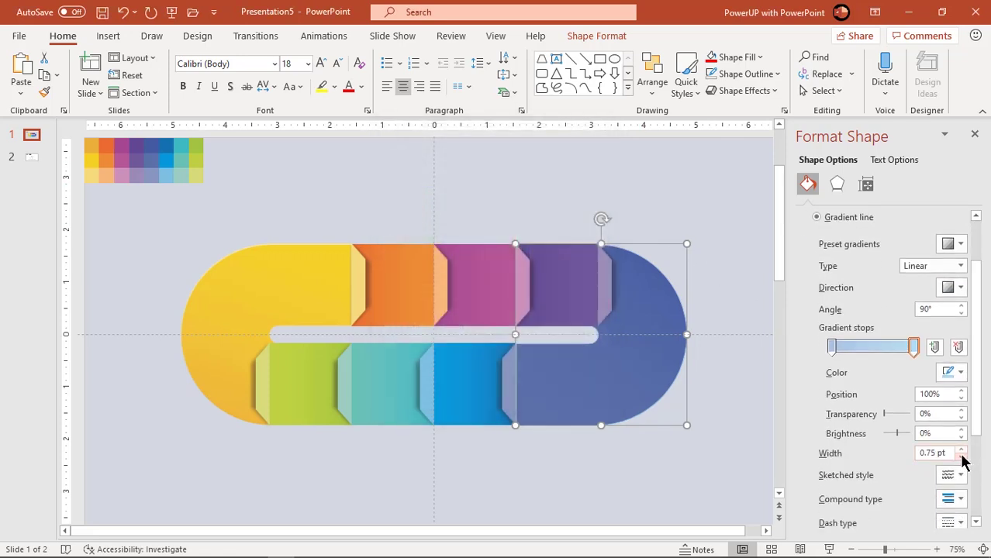
{"action": "left_click", "coordinate": [831, 347]}
{"action": "left_click_drag", "start_coordinate": [883, 418], "coordinate": [921, 418]}
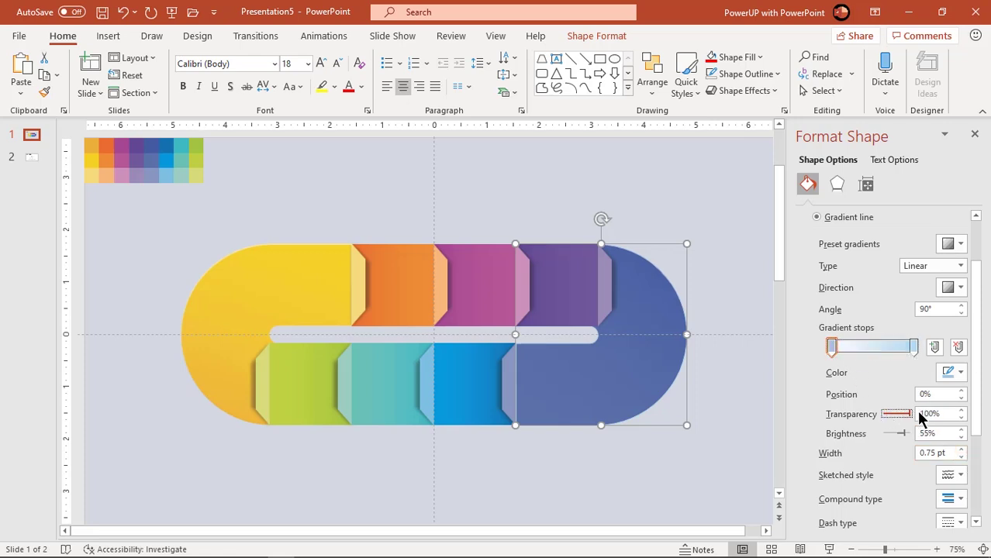
{"action": "left_click", "coordinate": [975, 135]}
Nudge the blue right-end piece slightly to the left
{"action": "left_click", "coordinate": [833, 463]}
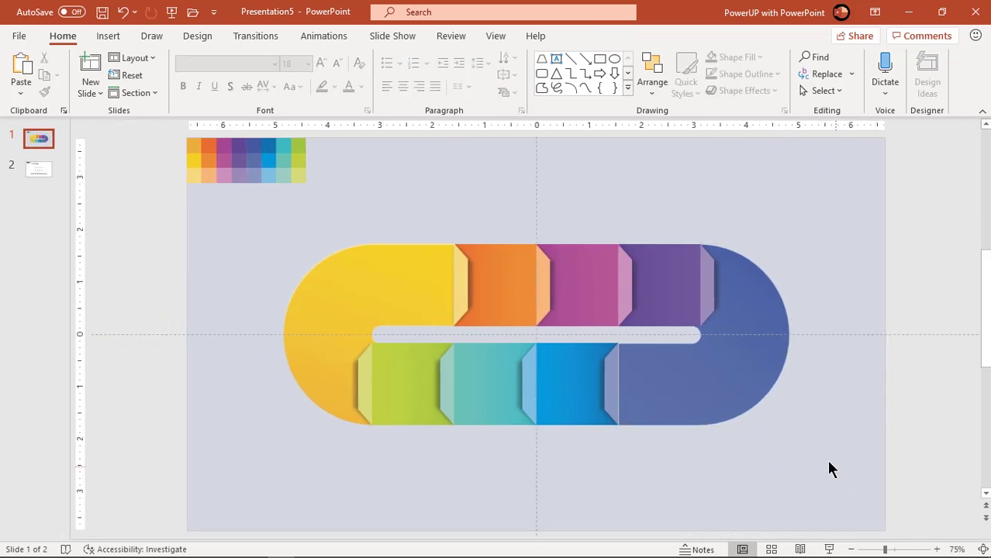
{"action": "left_click", "coordinate": [733, 395]}
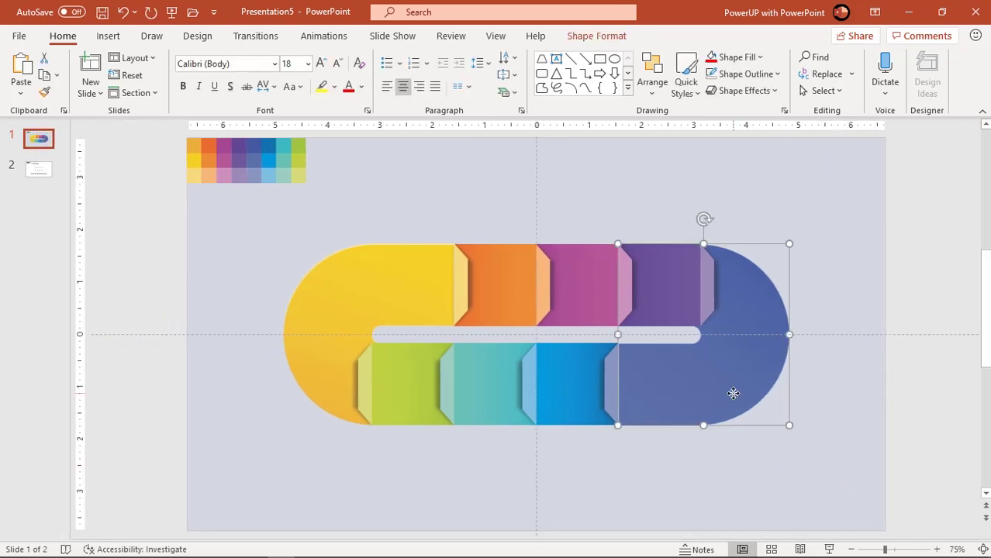
{"action": "key", "text": "ctrl+Left"}
{"action": "left_click", "coordinate": [749, 462]}
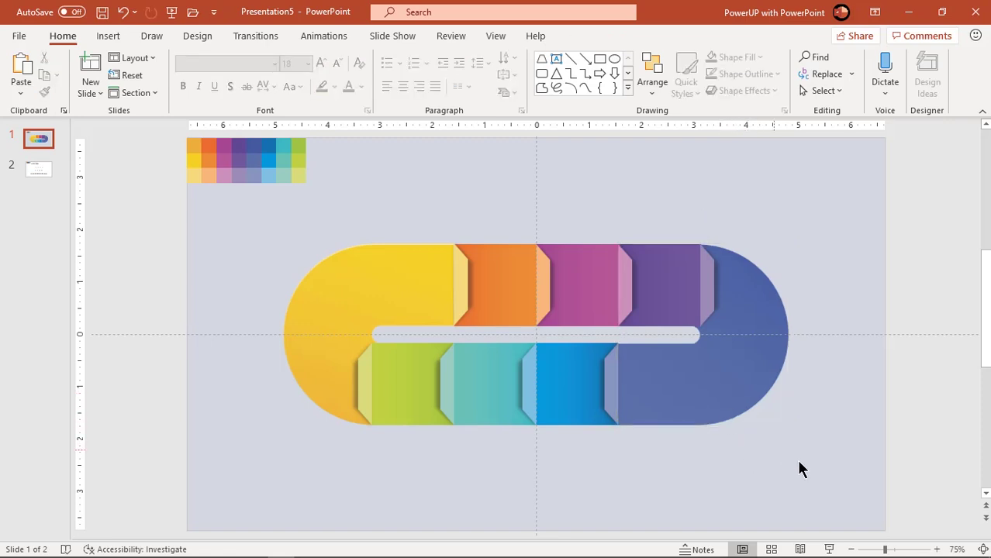
Marquee-select every rainbow track piece and group them into one object
{"action": "left_click_drag", "start_coordinate": [821, 469], "coordinate": [229, 218]}
{"action": "right_click", "coordinate": [348, 302]}
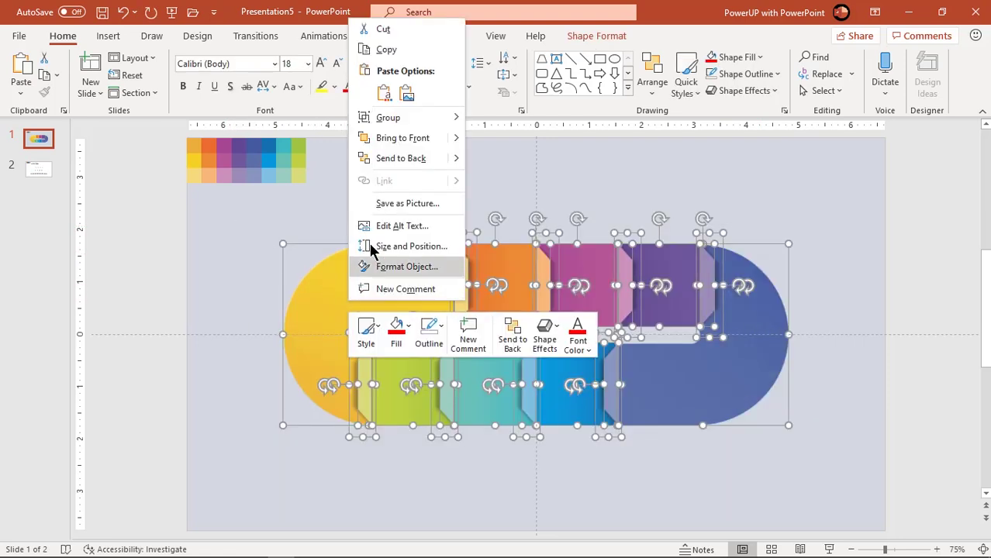
{"action": "mouse_move", "coordinate": [459, 124]}
{"action": "left_click", "coordinate": [496, 118]}
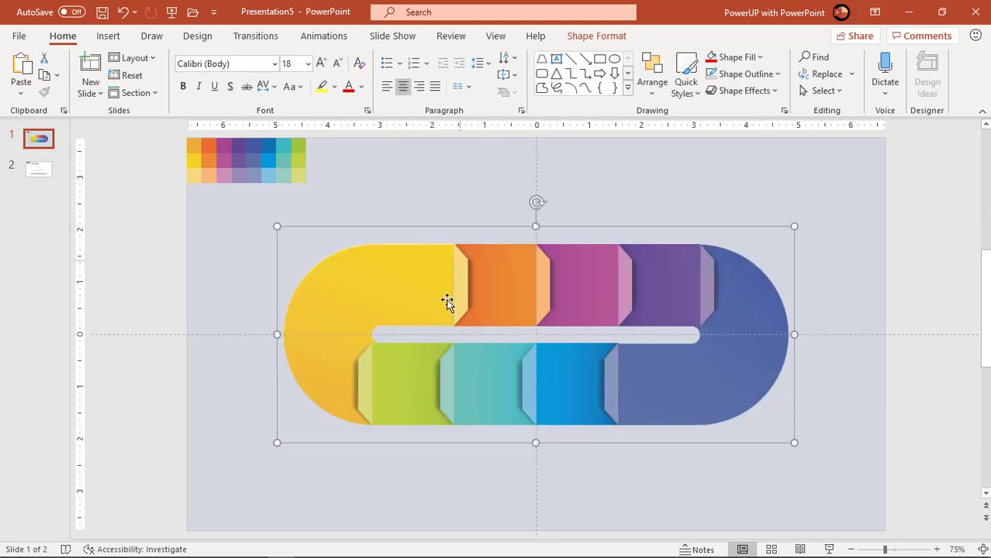
{"action": "right_click", "coordinate": [676, 405]}
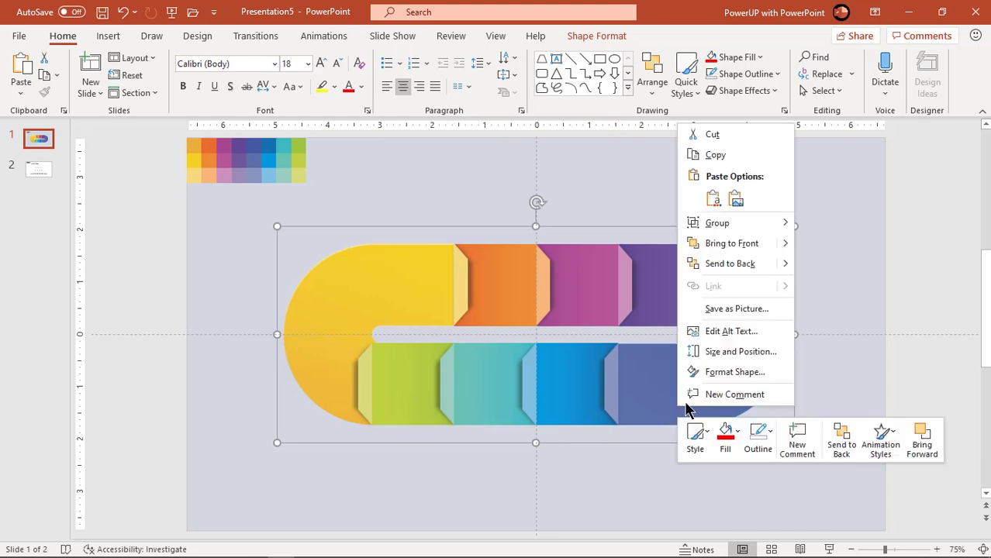
Apply an outer drop shadow to the grouped track at 43% transparency and 7 pt blur
{"action": "left_click", "coordinate": [705, 372]}
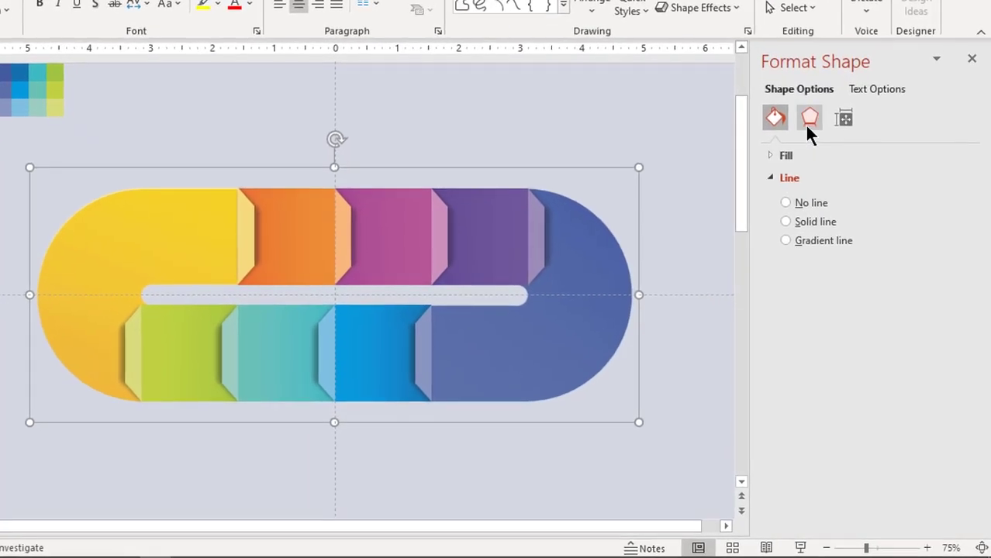
{"action": "left_click", "coordinate": [835, 183]}
{"action": "left_click", "coordinate": [820, 154]}
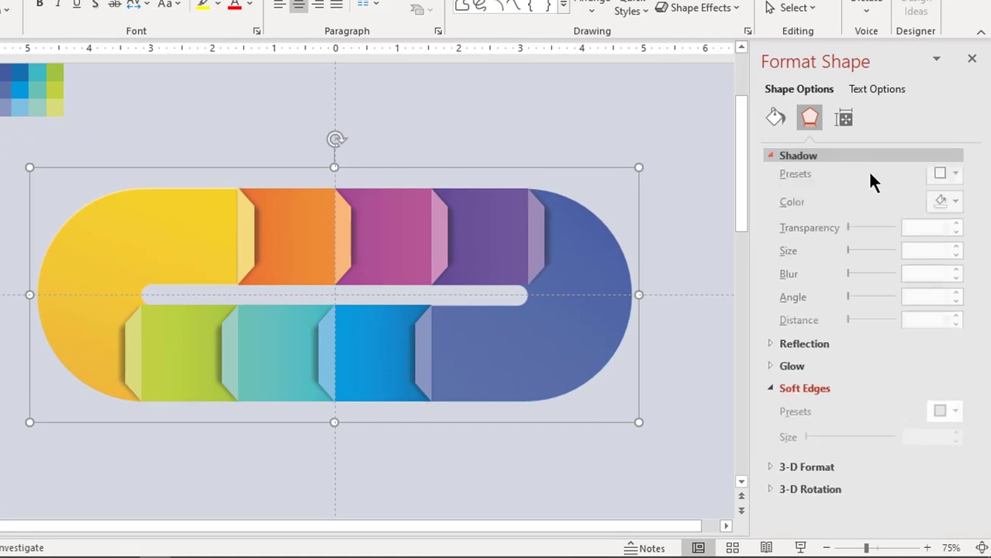
{"action": "left_click", "coordinate": [942, 179]}
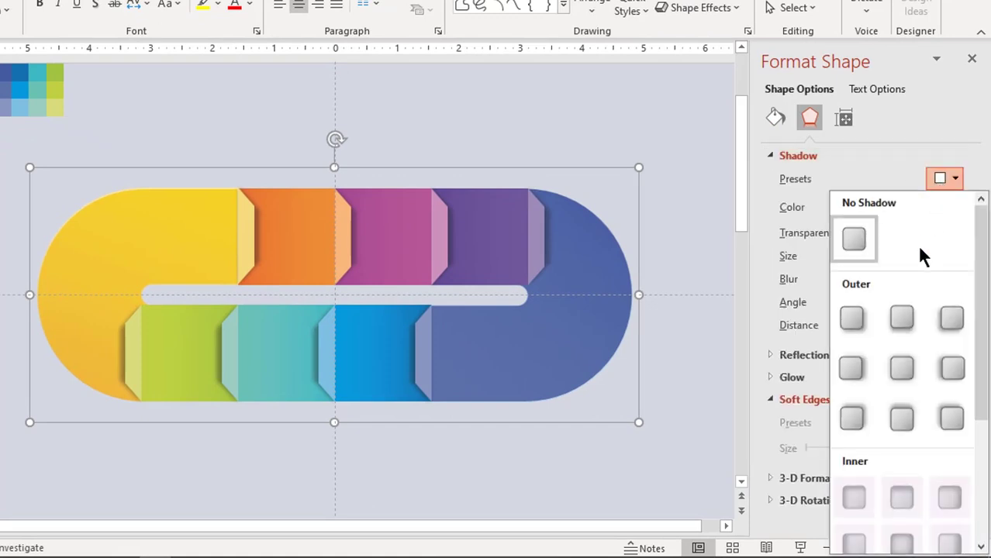
{"action": "left_click", "coordinate": [853, 319]}
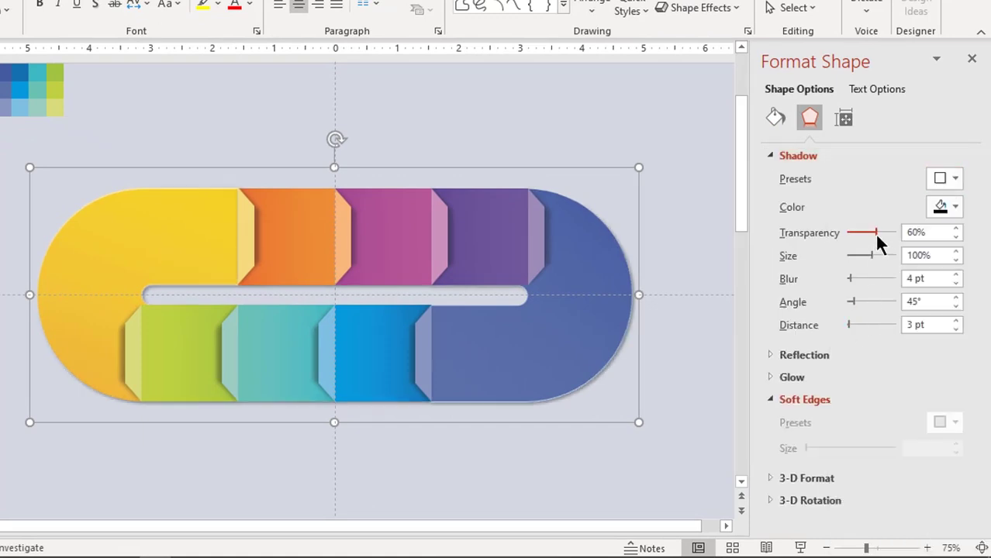
{"action": "left_click_drag", "start_coordinate": [875, 234], "coordinate": [869, 234]}
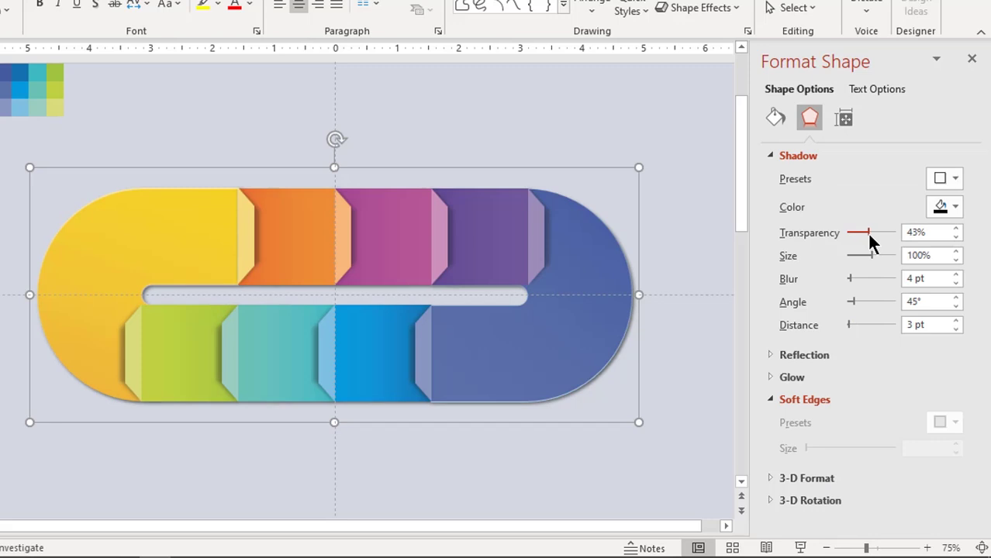
{"action": "left_click", "coordinate": [957, 277]}
{"action": "left_click", "coordinate": [957, 278]}
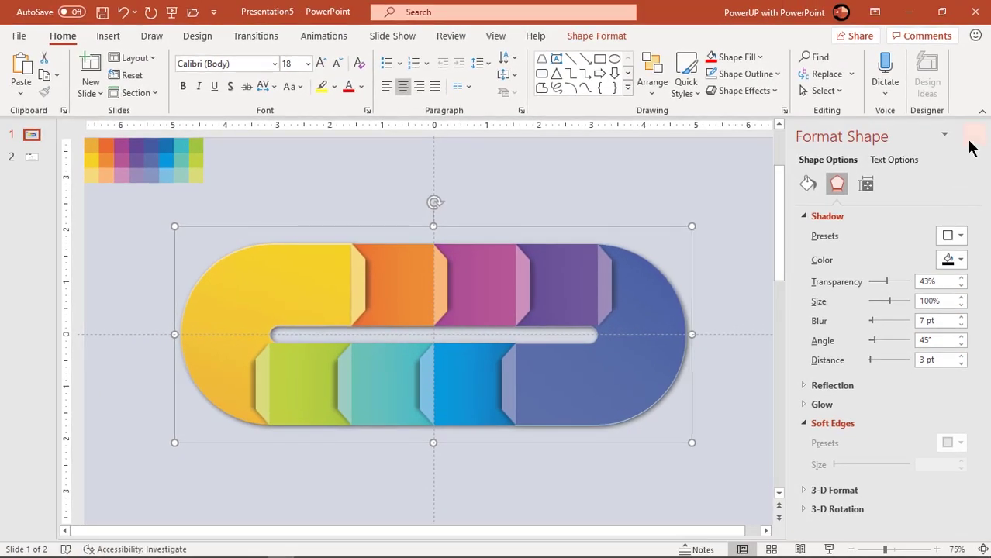
{"action": "left_click", "coordinate": [972, 58]}
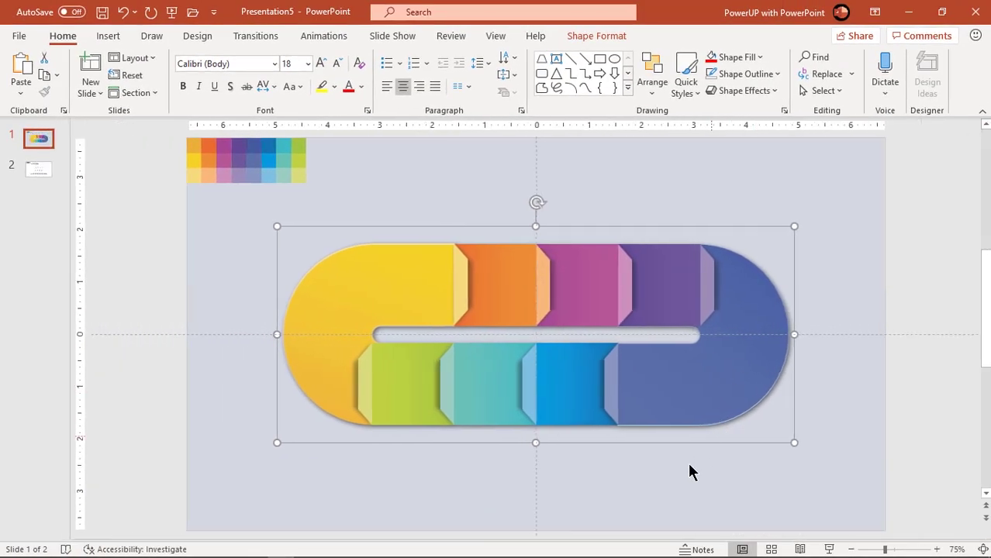
{"action": "left_click", "coordinate": [667, 483]}
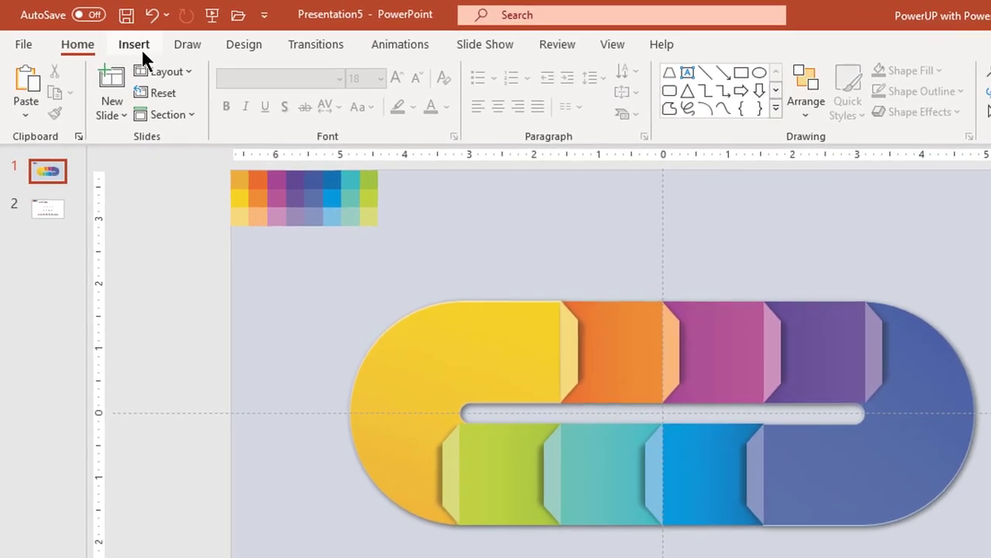
Draw a rounded rectangle about 1.52 by 0.88 inches above the track's top block
{"action": "left_click", "coordinate": [141, 49]}
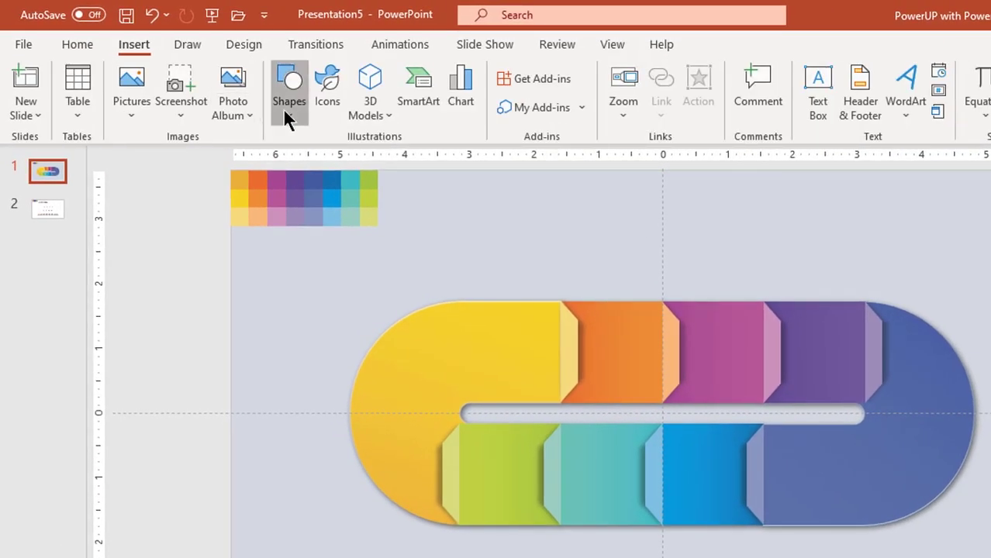
{"action": "left_click", "coordinate": [282, 108]}
{"action": "left_click", "coordinate": [389, 163]}
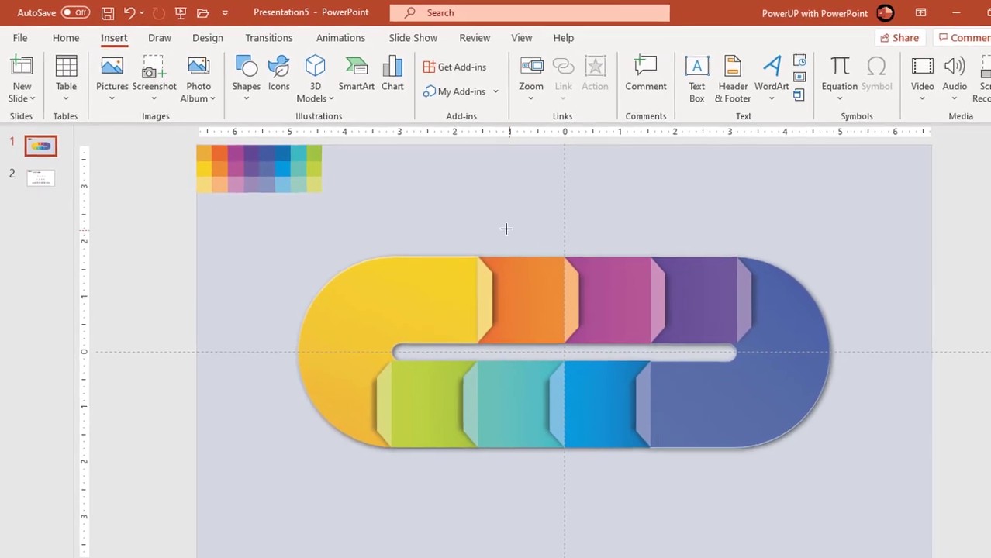
{"action": "left_click_drag", "start_coordinate": [569, 249], "coordinate": [640, 286]}
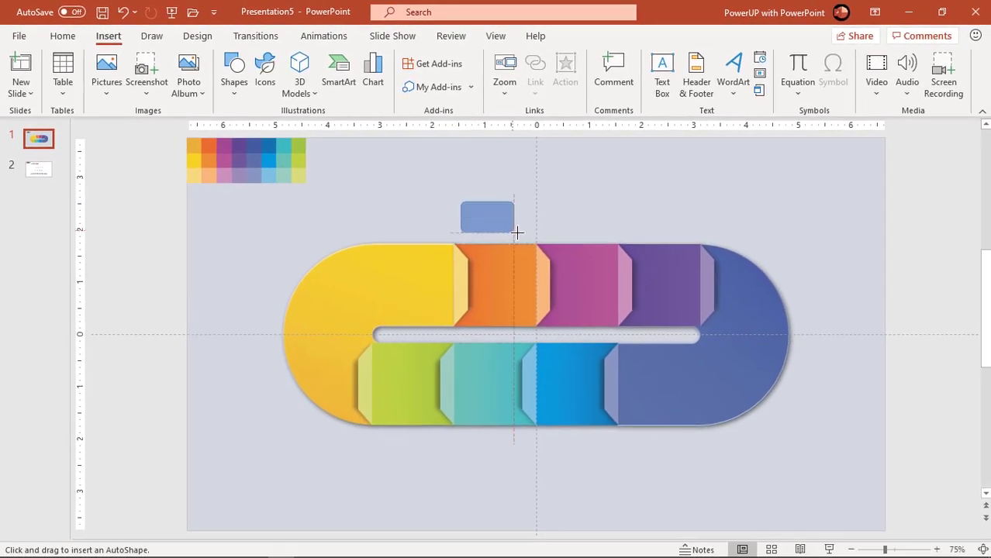
{"action": "left_click_drag", "start_coordinate": [516, 231], "coordinate": [532, 238]}
{"action": "left_click_drag", "start_coordinate": [497, 202], "coordinate": [497, 207]}
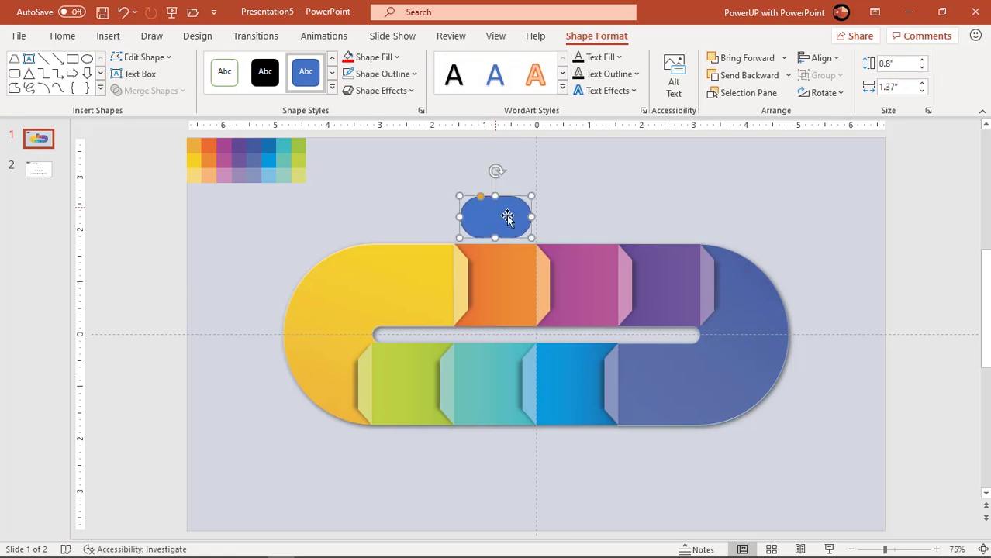
{"action": "left_click_drag", "start_coordinate": [532, 237], "coordinate": [504, 220]}
Switch the pill to a gradient fill with a fully opaque white first stop
{"action": "right_click", "coordinate": [504, 220]}
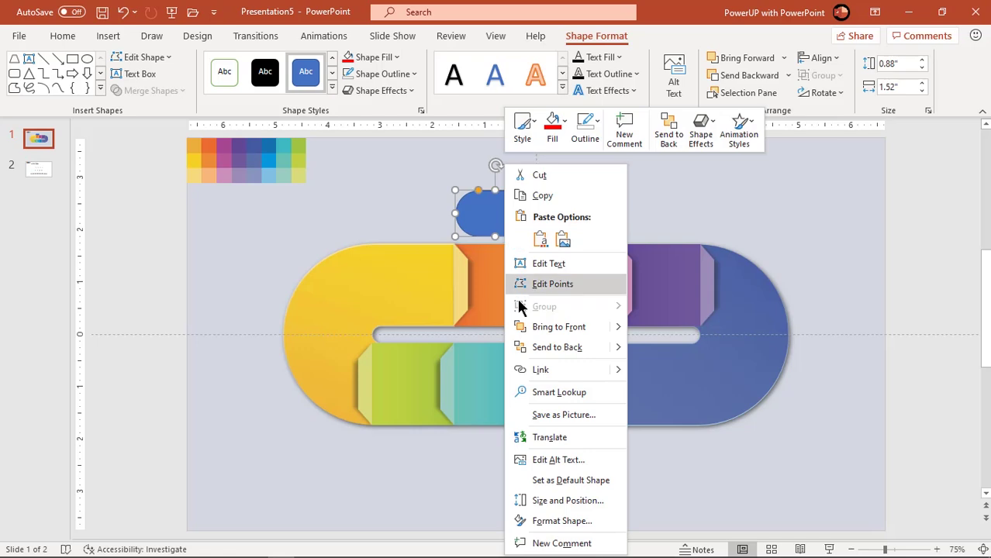
{"action": "left_click", "coordinate": [552, 520]}
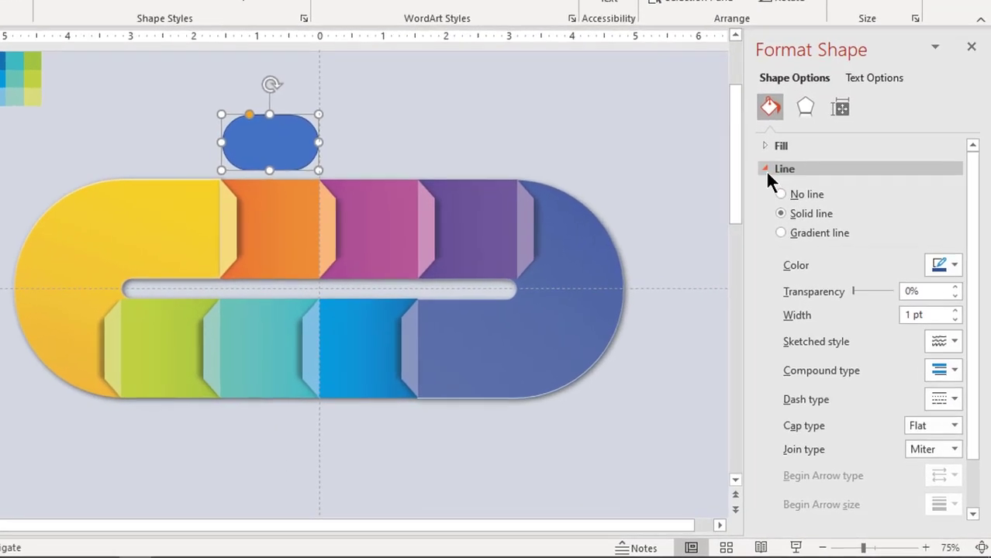
{"action": "left_click", "coordinate": [804, 234]}
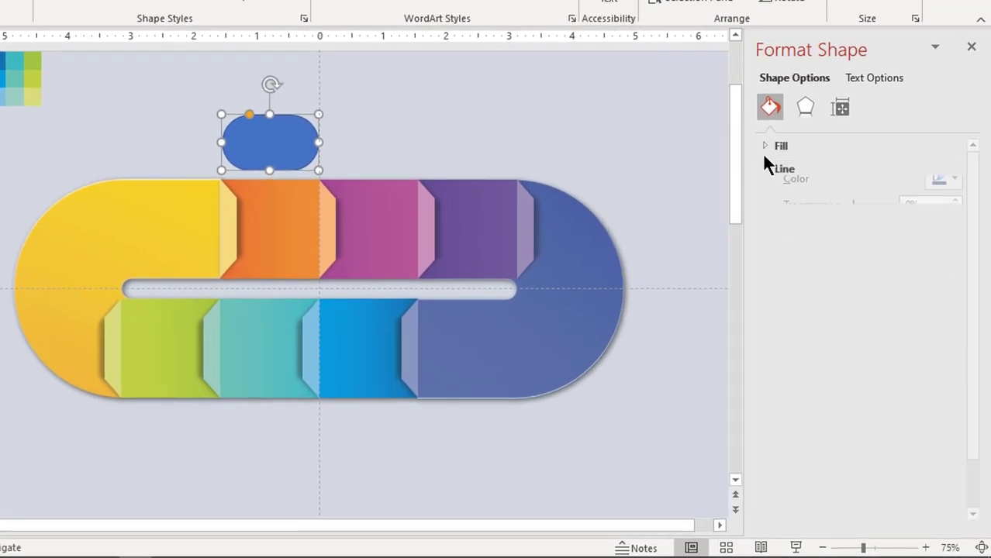
{"action": "left_click", "coordinate": [765, 147]}
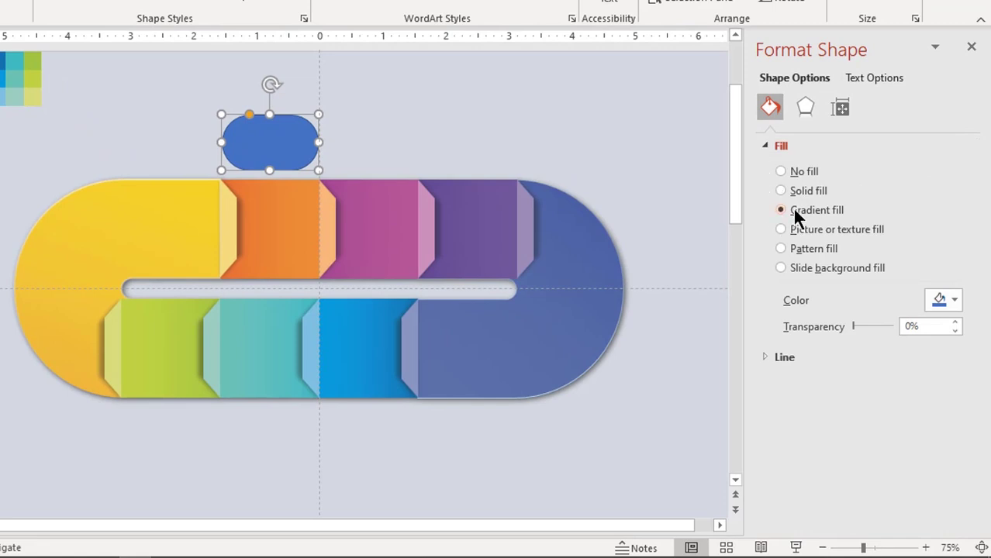
{"action": "left_click", "coordinate": [794, 210]}
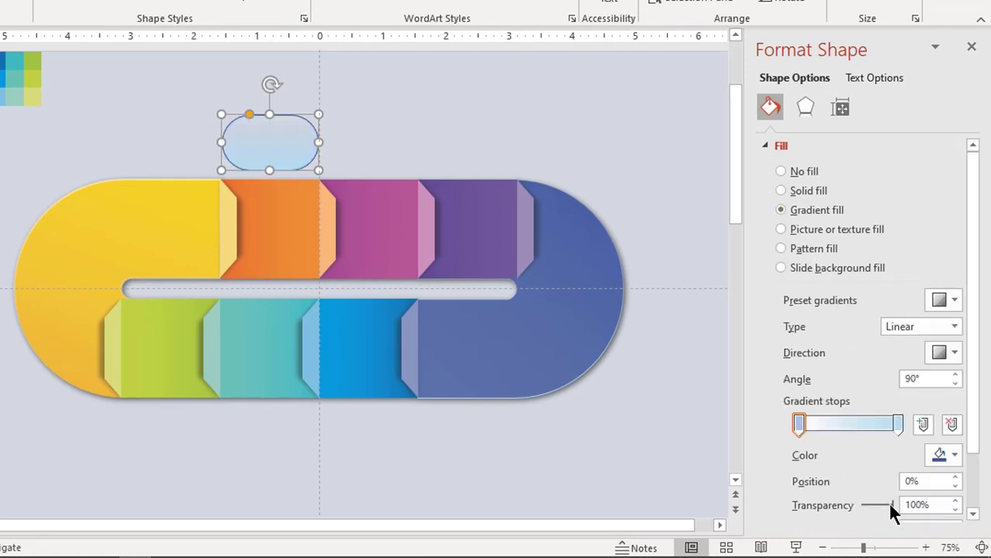
{"action": "left_click_drag", "start_coordinate": [891, 505], "coordinate": [838, 504]}
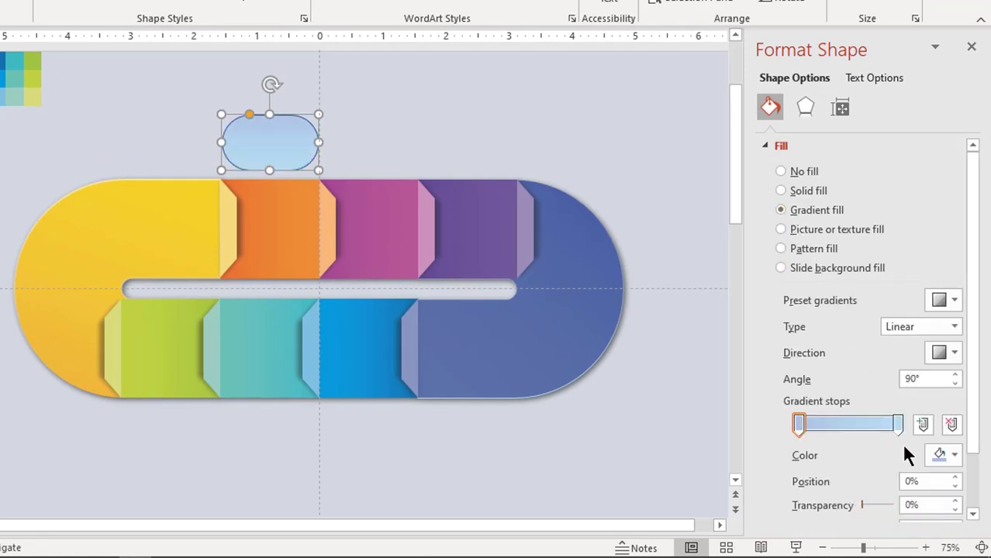
{"action": "left_click", "coordinate": [943, 453]}
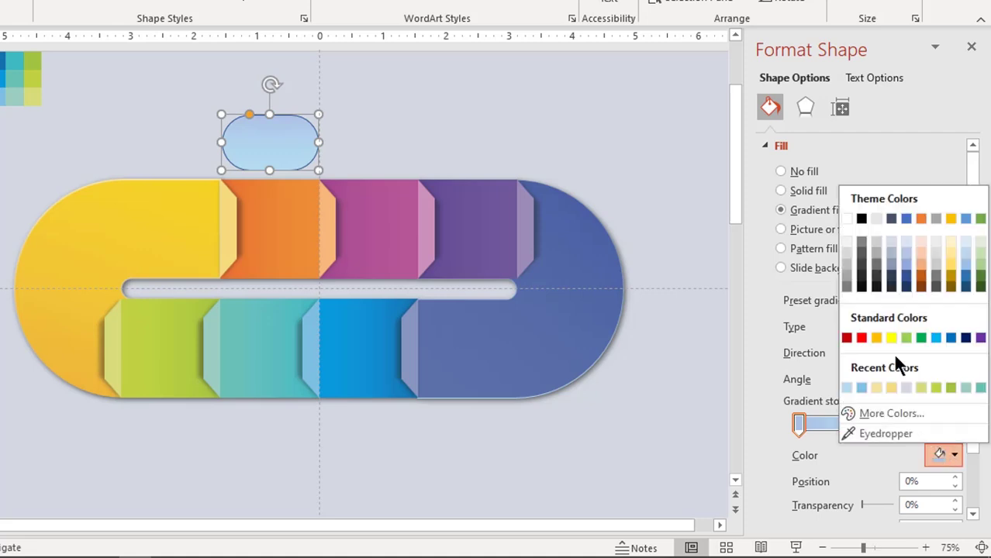
{"action": "left_click", "coordinate": [847, 217]}
Set the last gradient stop to light grey and angle the gradient at 45°
{"action": "left_click", "coordinate": [898, 424]}
{"action": "left_click", "coordinate": [939, 453]}
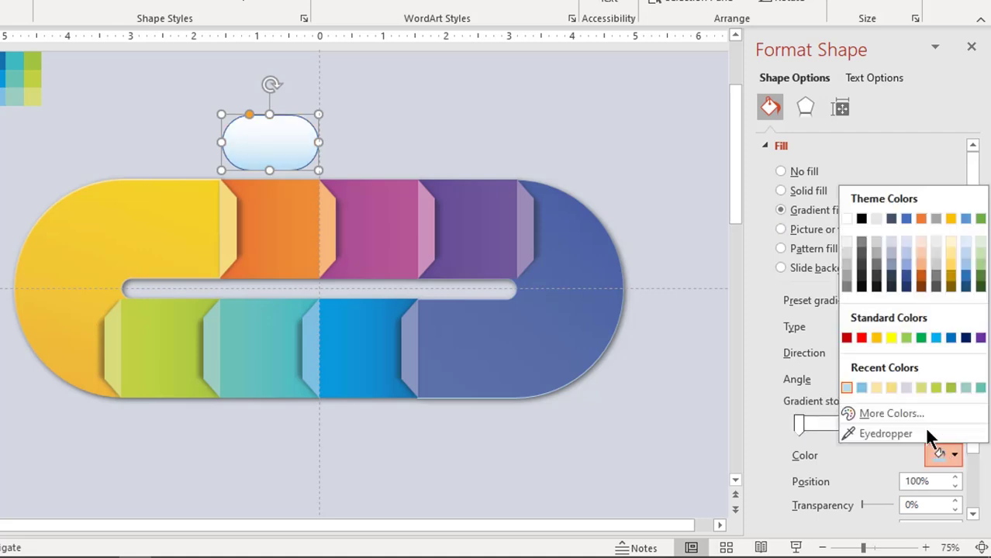
{"action": "left_click", "coordinate": [846, 264]}
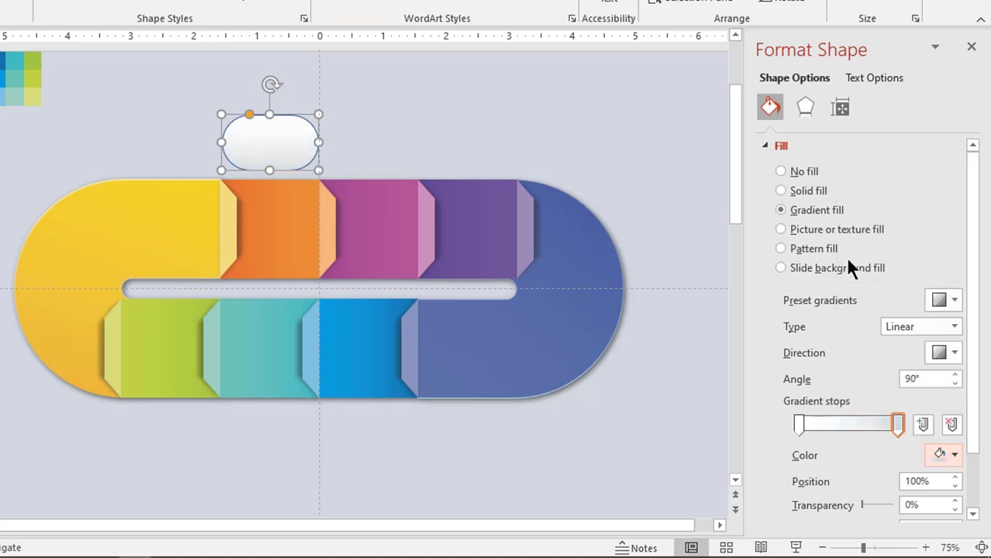
{"action": "left_click", "coordinate": [934, 350]}
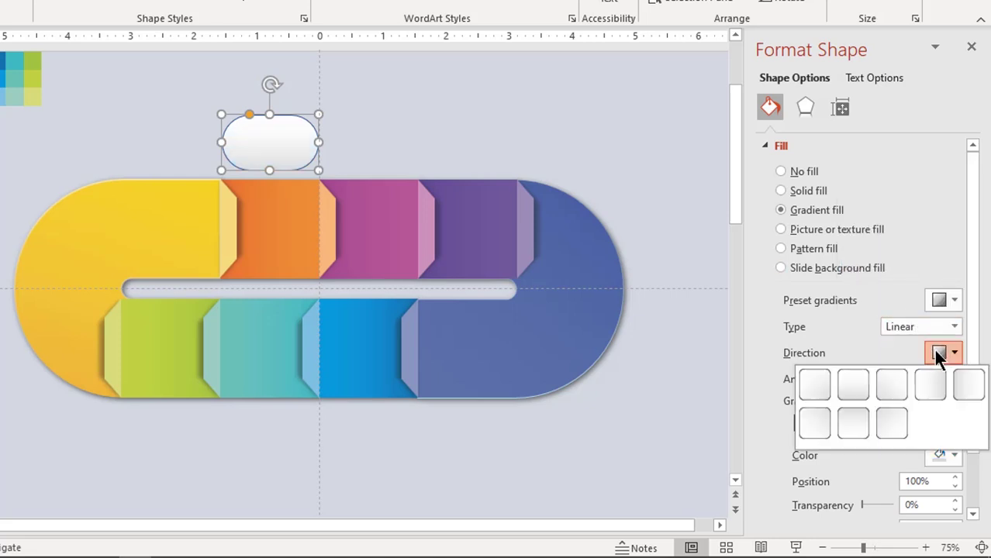
{"action": "left_click", "coordinate": [814, 384]}
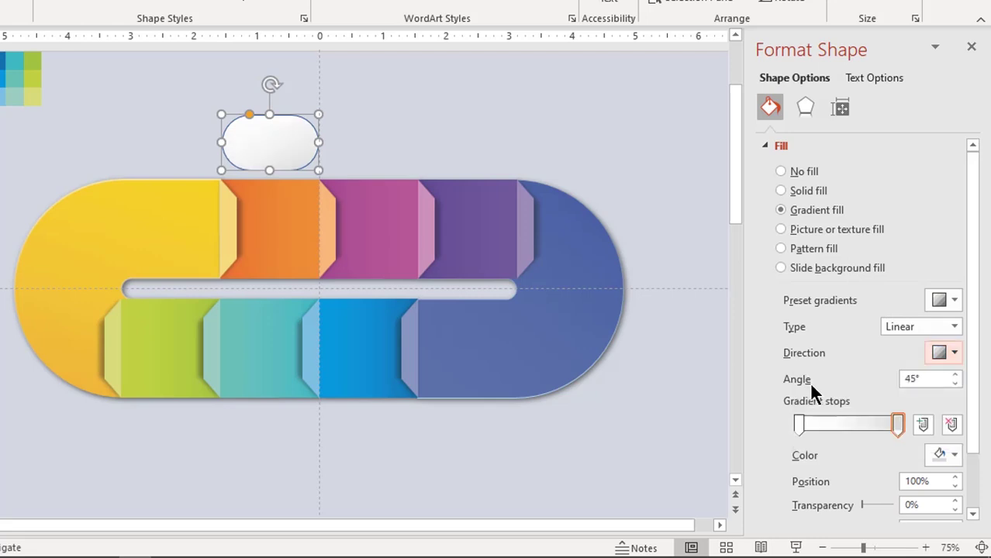
{"action": "left_click", "coordinate": [762, 146]}
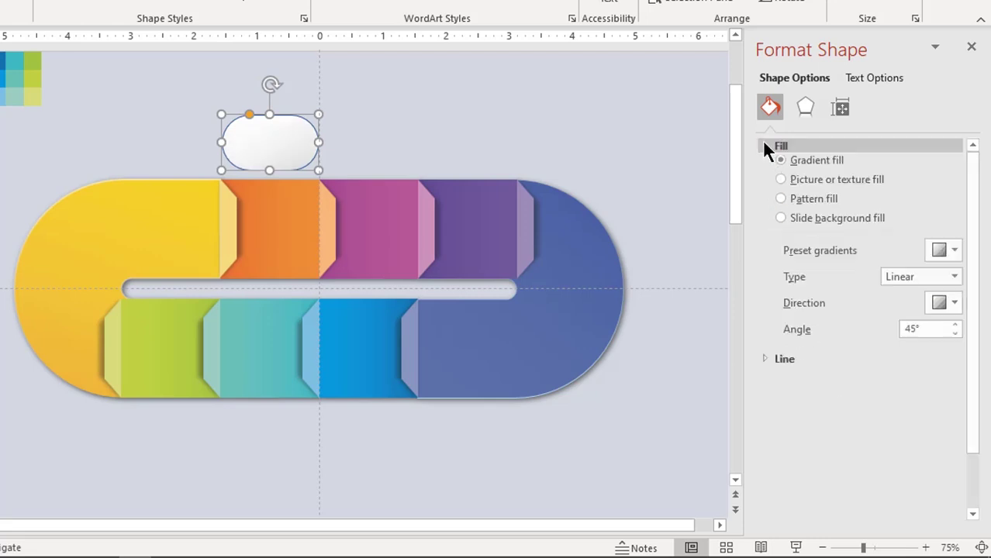
Give the pill a two-stop gradient outline: the 74% stop white and the first stop grey
{"action": "left_click", "coordinate": [761, 168]}
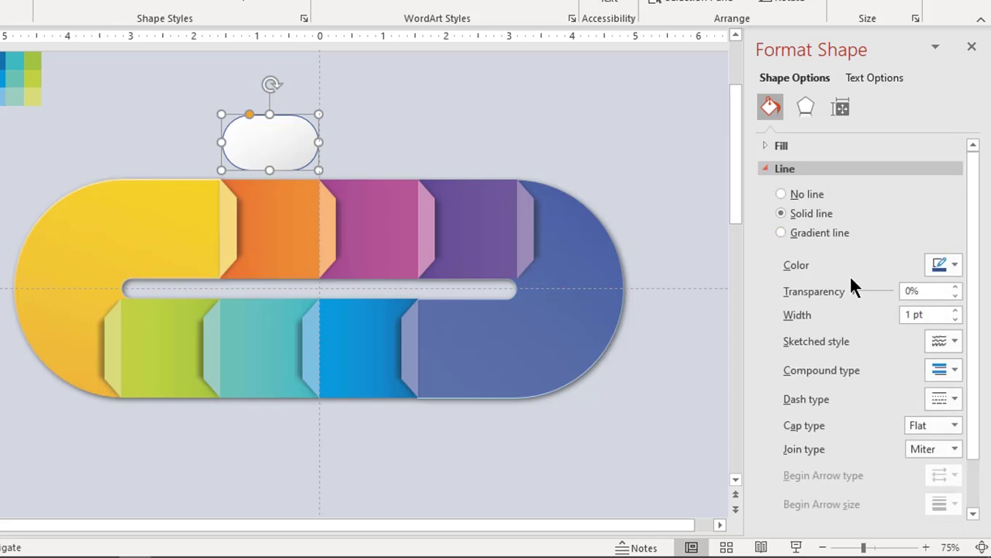
{"action": "left_click", "coordinate": [811, 229]}
{"action": "left_click", "coordinate": [893, 391]}
{"action": "left_click", "coordinate": [950, 390]}
{"action": "left_click", "coordinate": [951, 389]}
{"action": "left_click", "coordinate": [949, 419]}
{"action": "left_click", "coordinate": [849, 182]}
{"action": "left_click", "coordinate": [798, 390]}
{"action": "left_click", "coordinate": [947, 419]}
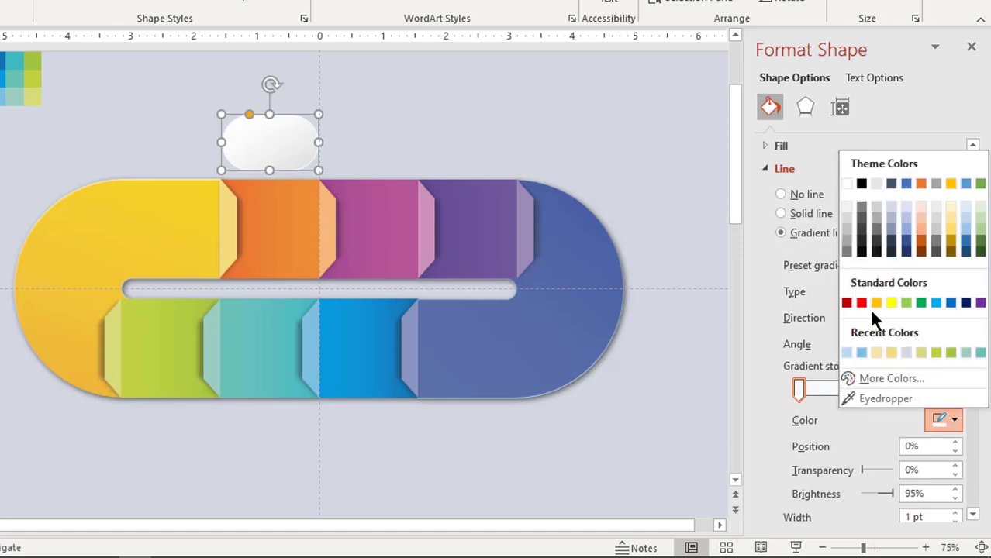
{"action": "left_click", "coordinate": [846, 219]}
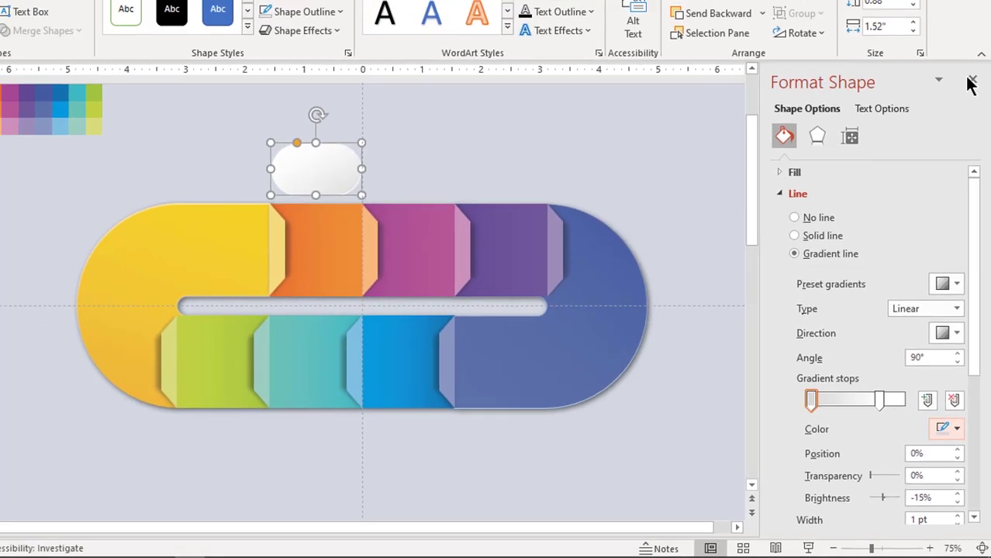
{"action": "left_click", "coordinate": [971, 82]}
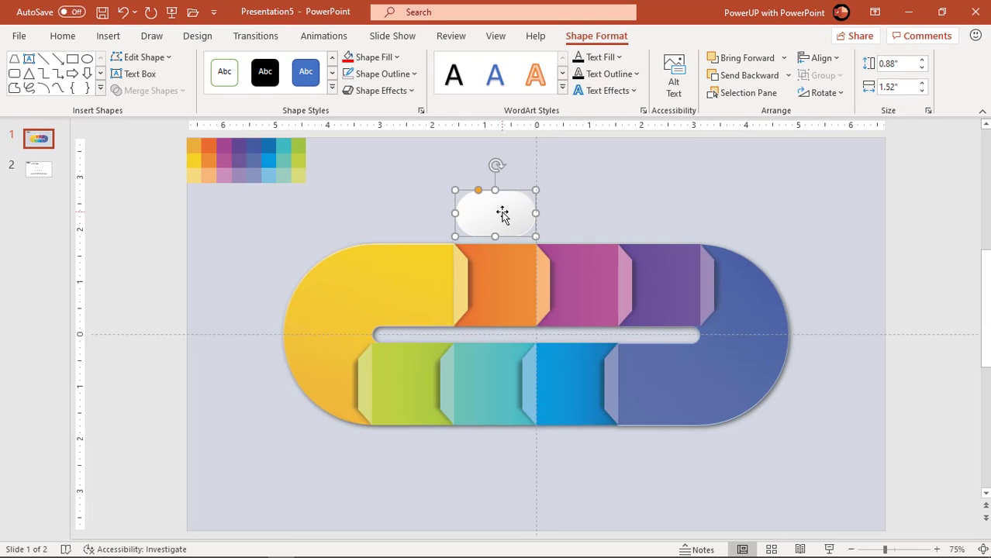
Duplicate the pill into four above the top blocks and distribute them horizontally
{"action": "left_click_drag", "start_coordinate": [502, 215], "coordinate": [643, 226]}
{"action": "left_click", "coordinate": [478, 217], "text": "ctrl"}
{"action": "left_click", "coordinate": [496, 223], "text": "ctrl"}
{"action": "left_click", "coordinate": [423, 224], "text": "ctrl"}
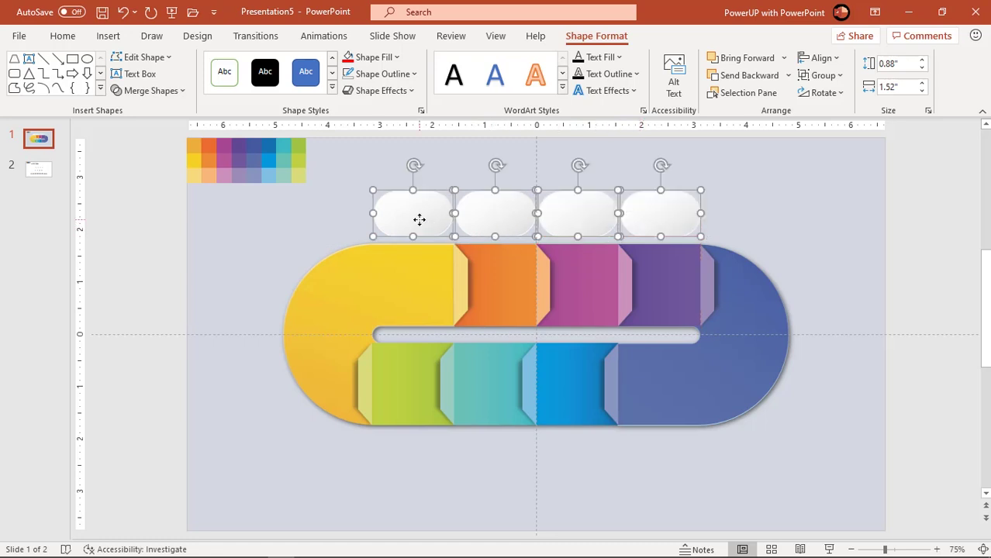
{"action": "left_click", "coordinate": [821, 59]}
{"action": "left_click", "coordinate": [833, 205]}
Apply an Outer drop shadow preset to the four top pills
{"action": "right_click", "coordinate": [659, 221]}
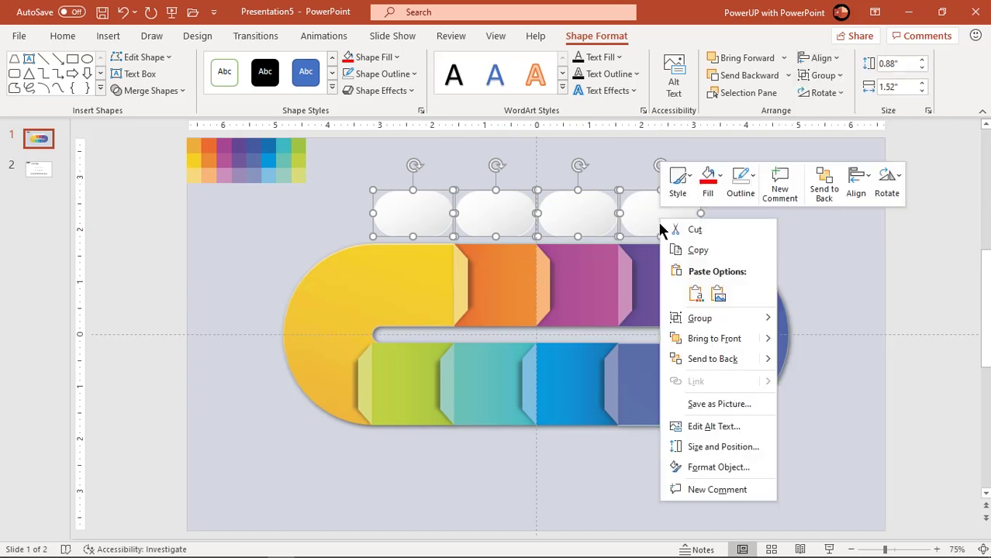
{"action": "left_click", "coordinate": [700, 467]}
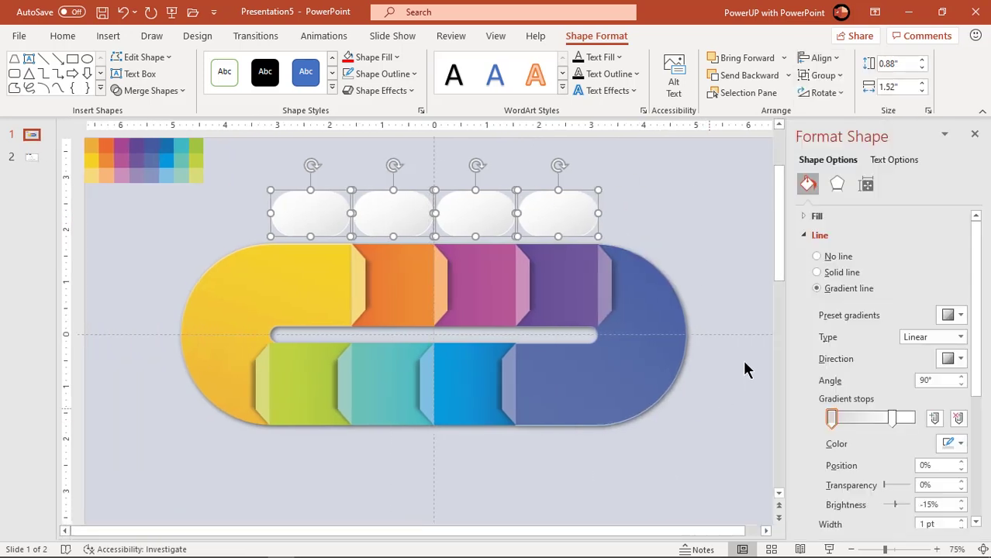
{"action": "left_click", "coordinate": [835, 185]}
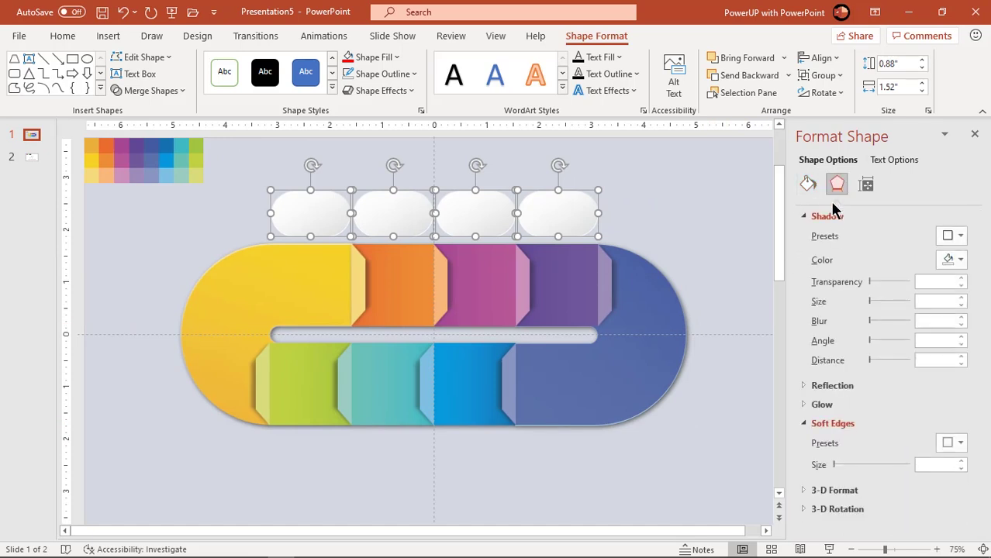
{"action": "left_click", "coordinate": [950, 237]}
{"action": "left_click", "coordinate": [866, 355]}
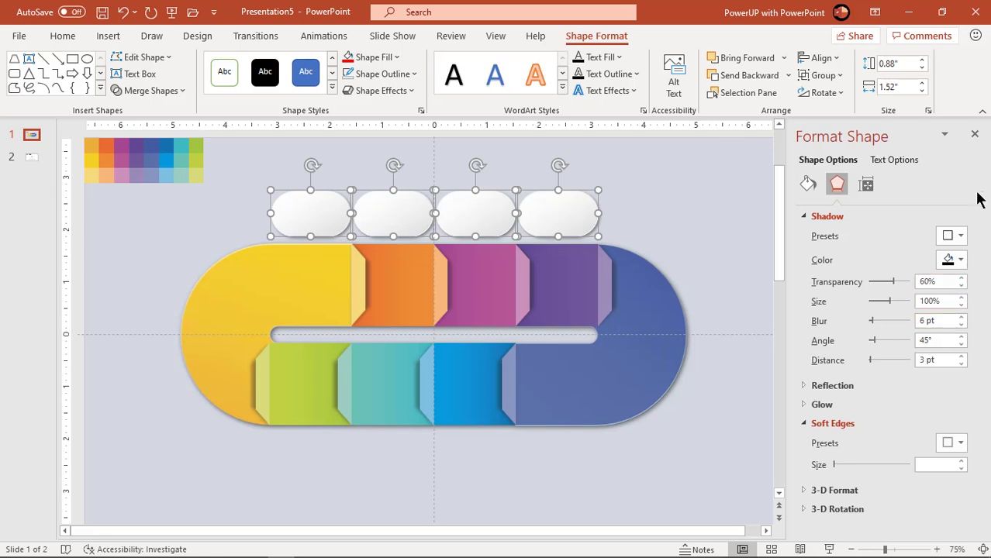
{"action": "left_click", "coordinate": [974, 135]}
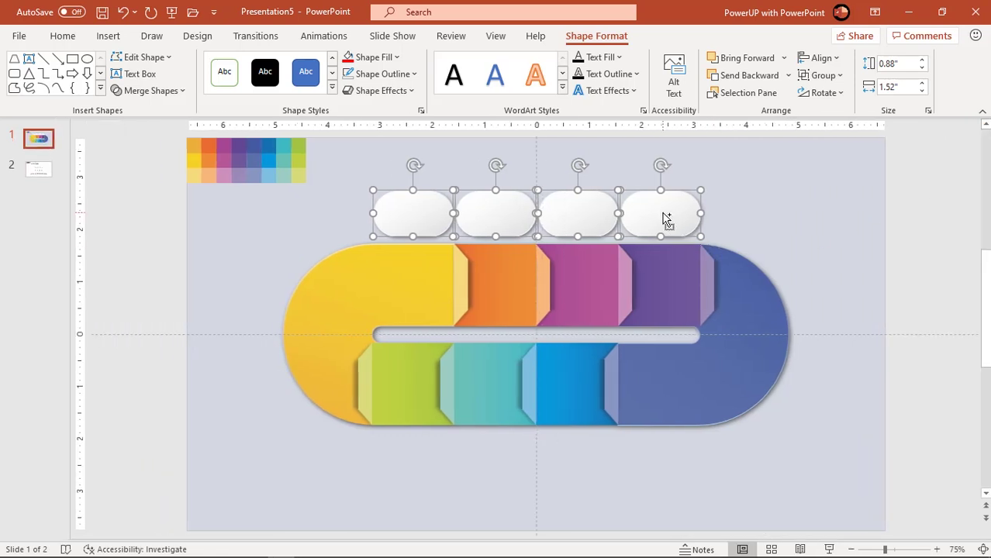
Copy the four pills below the track and delete the colour swatch squares at top-left
{"action": "left_click_drag", "start_coordinate": [665, 218], "coordinate": [662, 454]}
{"action": "left_click", "coordinate": [763, 461]}
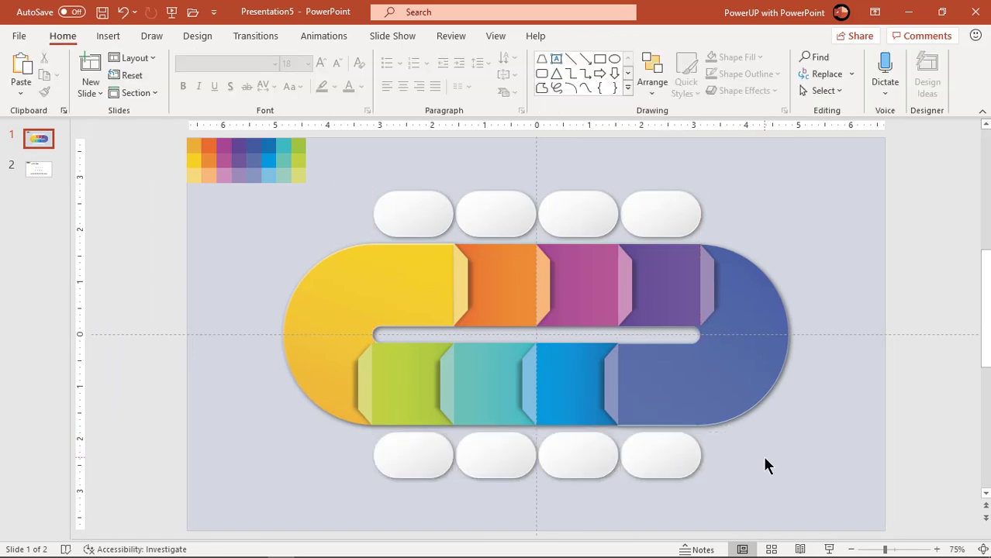
{"action": "left_click_drag", "start_coordinate": [335, 206], "coordinate": [163, 139]}
{"action": "key", "text": "Delete"}
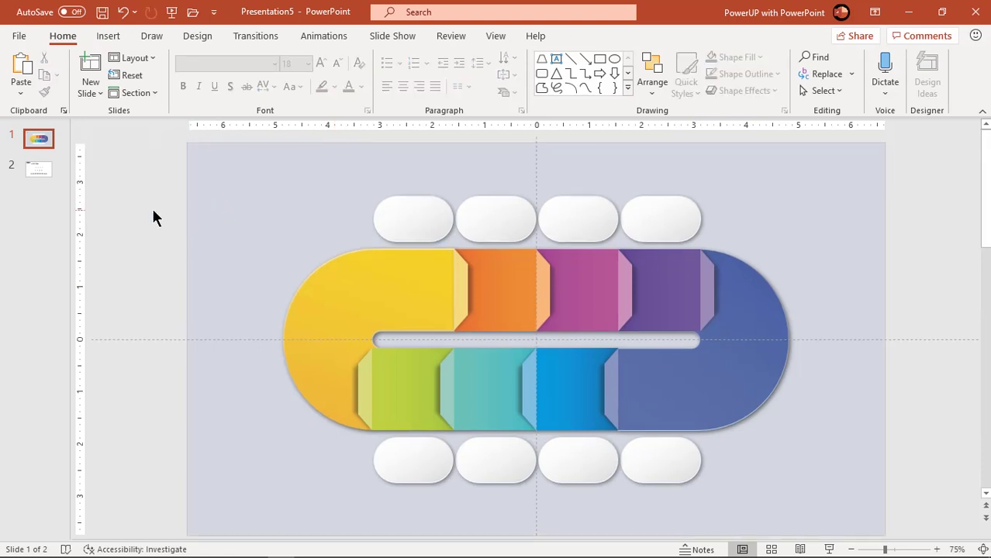
Bring the numbers 01–08 from slide 2 onto the infographic slide
{"action": "left_click", "coordinate": [40, 171]}
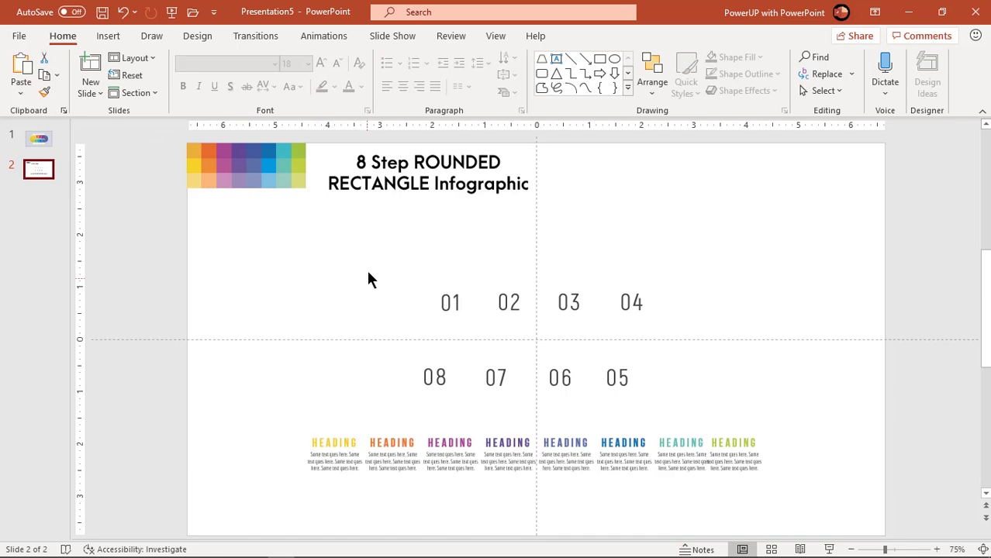
{"action": "left_click_drag", "start_coordinate": [368, 276], "coordinate": [699, 417]}
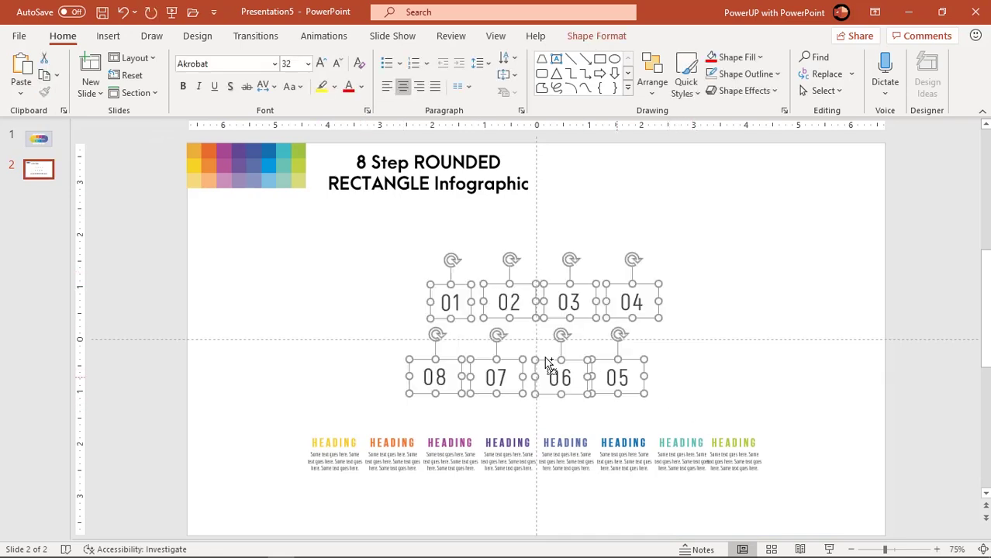
{"action": "left_click", "coordinate": [40, 141]}
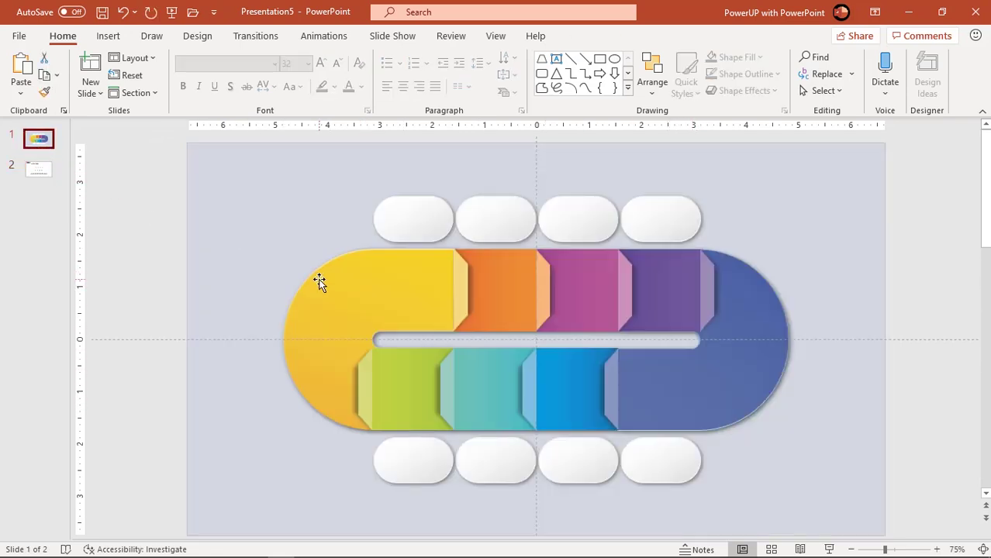
{"action": "key", "text": "ctrl+v"}
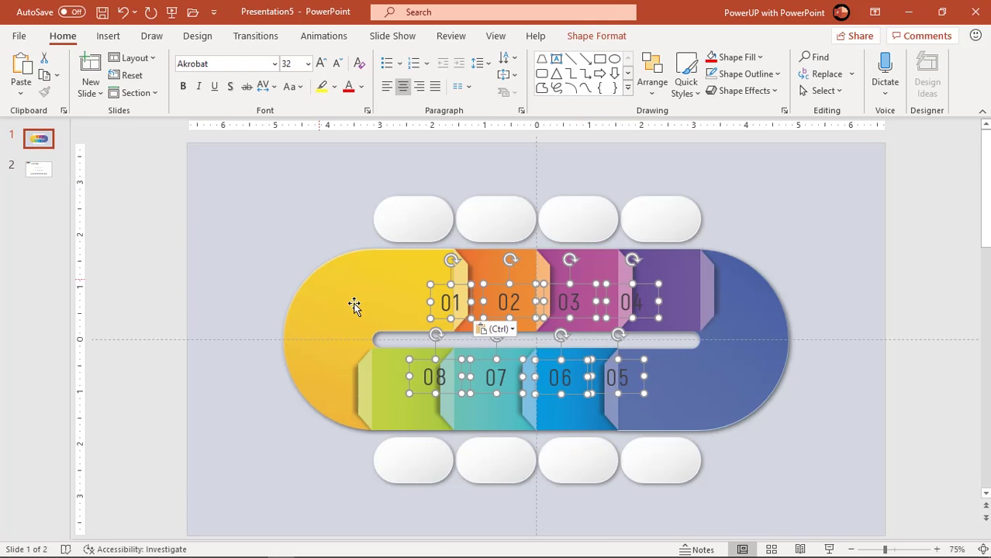
Enlarge the numbers to 44 pt, colour them white, and move them onto the track
{"action": "left_click", "coordinate": [322, 62]}
{"action": "left_click", "coordinate": [322, 62]}
{"action": "left_click", "coordinate": [322, 62]}
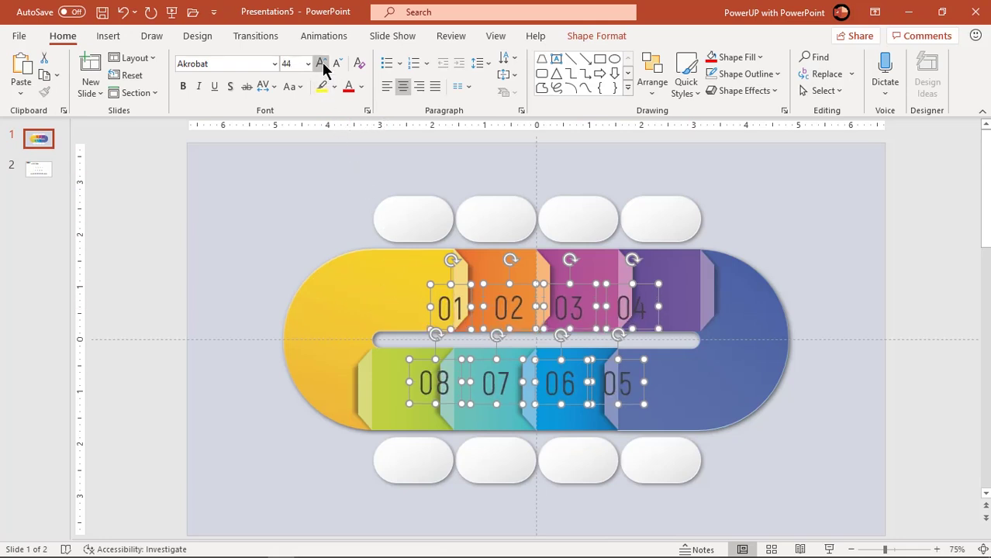
{"action": "left_click", "coordinate": [362, 87]}
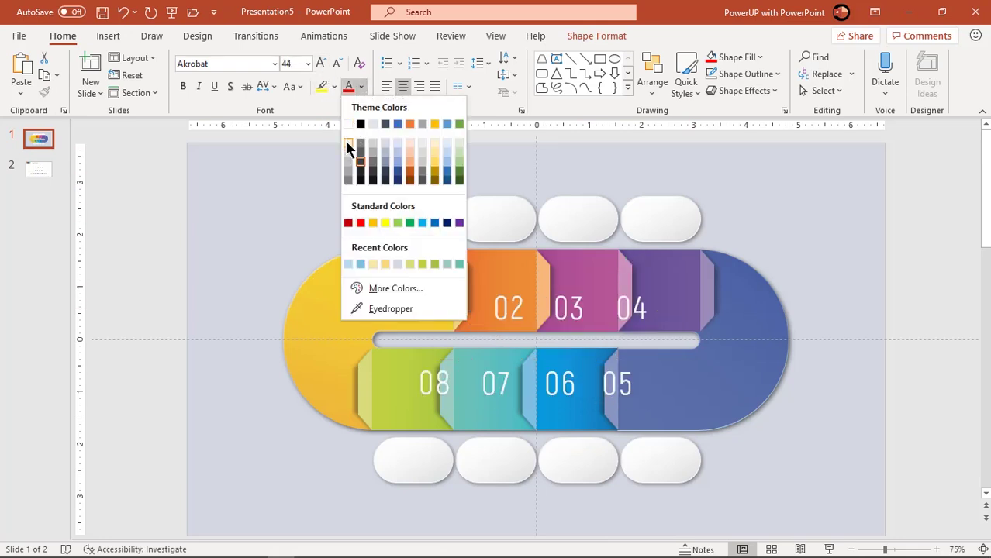
{"action": "left_click", "coordinate": [347, 145]}
{"action": "left_click_drag", "start_coordinate": [641, 397], "coordinate": [862, 435]}
{"action": "left_click", "coordinate": [751, 496]}
{"action": "left_click", "coordinate": [675, 357]}
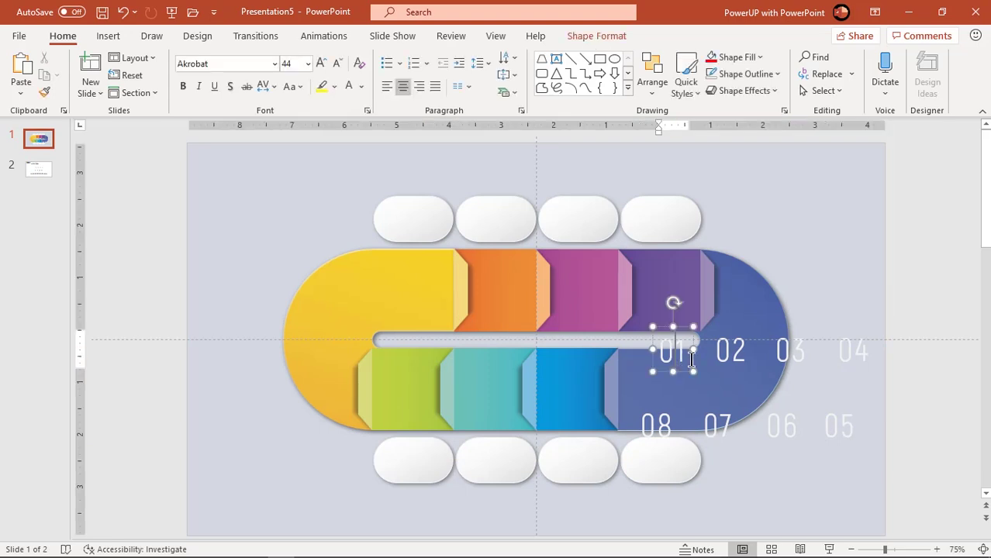
Place each number 01–08 on its matching coloured block of the track
{"action": "left_click_drag", "start_coordinate": [692, 362], "coordinate": [493, 304]}
{"action": "left_click_drag", "start_coordinate": [774, 371], "coordinate": [601, 312]}
{"action": "left_click_drag", "start_coordinate": [844, 376], "coordinate": [660, 316]}
{"action": "left_click_drag", "start_coordinate": [851, 449], "coordinate": [662, 414]}
{"action": "left_click_drag", "start_coordinate": [771, 452], "coordinate": [588, 409]}
{"action": "left_click_drag", "start_coordinate": [730, 448], "coordinate": [508, 411]}
{"action": "left_click_drag", "start_coordinate": [656, 423], "coordinate": [432, 381]}
Copy the row of headings from slide 2 and paste it below the lower pills
{"action": "left_click", "coordinate": [39, 169]}
{"action": "left_click_drag", "start_coordinate": [287, 422], "coordinate": [790, 483]}
{"action": "key", "text": "ctrl+c"}
{"action": "left_click", "coordinate": [39, 137]}
{"action": "key", "text": "ctrl+v"}
{"action": "left_click_drag", "start_coordinate": [523, 479], "coordinate": [523, 517]}
Put the yellow, orange, purple and dark-purple headings into the four top pills
{"action": "left_click", "coordinate": [283, 458]}
{"action": "left_click_drag", "start_coordinate": [335, 486], "coordinate": [419, 215]}
{"action": "left_click_drag", "start_coordinate": [394, 465], "coordinate": [500, 229]}
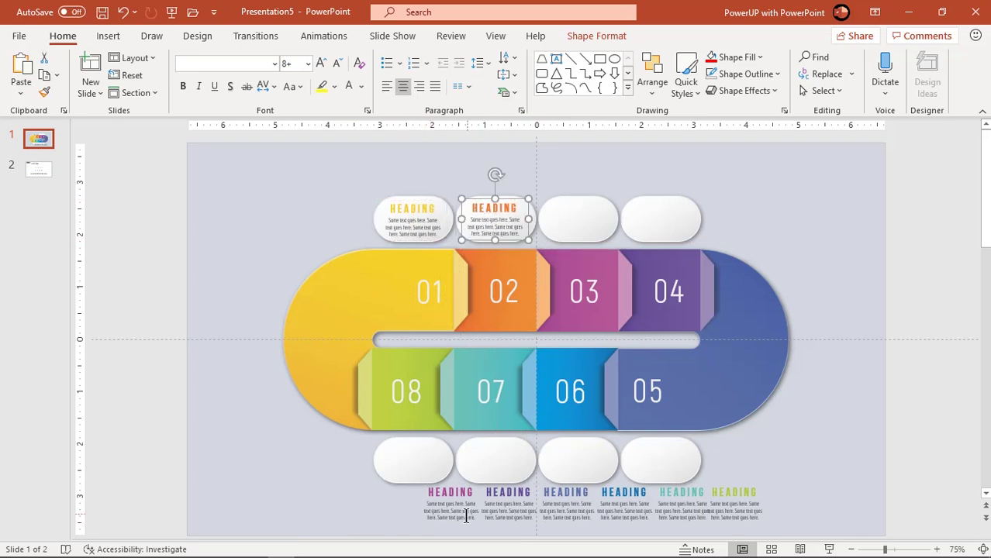
{"action": "left_click_drag", "start_coordinate": [460, 512], "coordinate": [593, 238]}
{"action": "left_click_drag", "start_coordinate": [522, 523], "coordinate": [665, 254]}
Put the blue, teal and green headings into the four pills below the track
{"action": "left_click", "coordinate": [575, 526]}
{"action": "left_click_drag", "start_coordinate": [575, 525], "coordinate": [667, 485]}
{"action": "left_click_drag", "start_coordinate": [632, 524], "coordinate": [585, 483]}
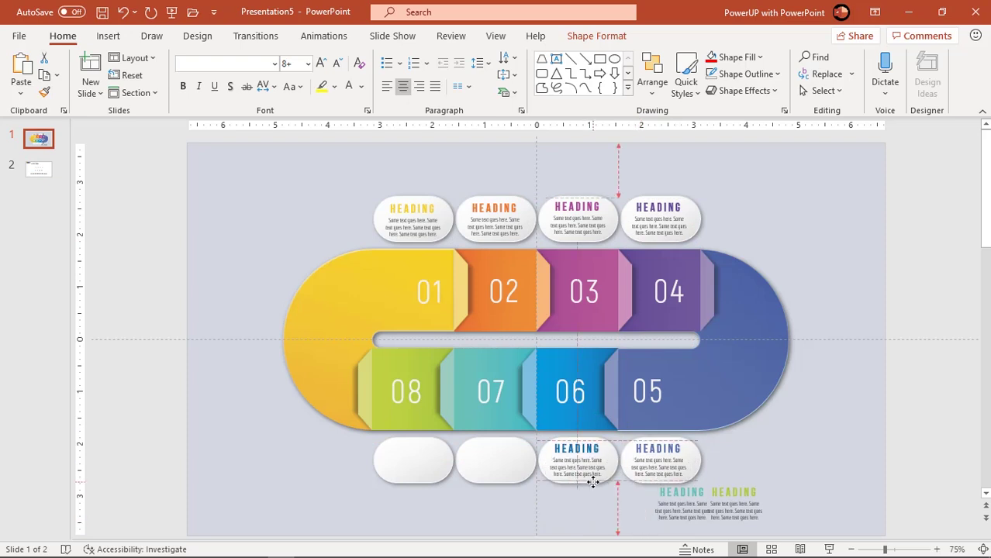
{"action": "left_click_drag", "start_coordinate": [698, 525], "coordinate": [511, 482]}
{"action": "left_click_drag", "start_coordinate": [734, 506], "coordinate": [404, 482]}
{"action": "left_click", "coordinate": [290, 442]}
Copy the "8 Step ROUNDED RECTANGLE Infographic" title from slide 2 to slide 1's top-left
{"action": "scroll", "coordinate": [271, 349], "scroll_direction": "down", "scroll_amount": 1}
{"action": "left_click", "coordinate": [355, 198]}
{"action": "key", "text": "ctrl+c"}
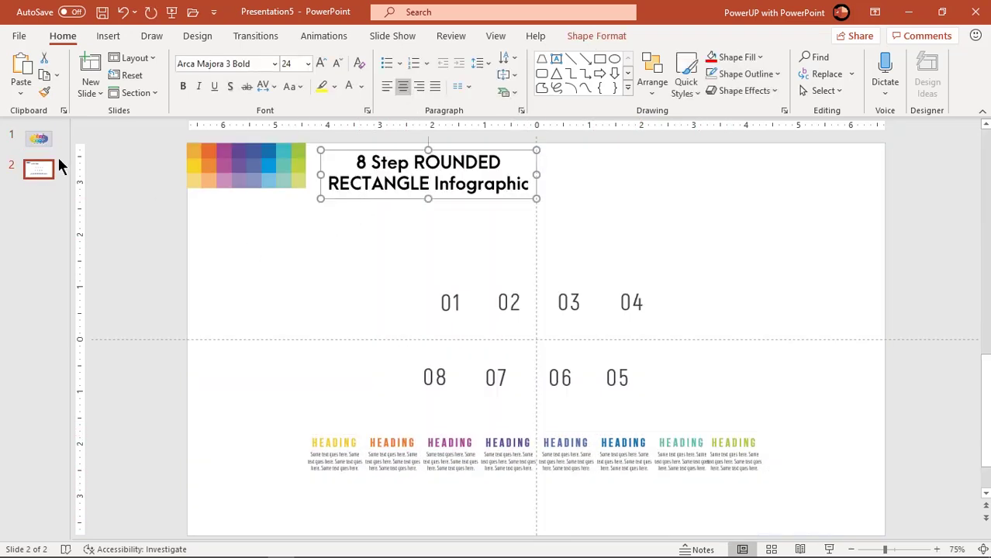
{"action": "left_click", "coordinate": [39, 139]}
{"action": "key", "text": "ctrl+v"}
{"action": "left_click_drag", "start_coordinate": [352, 202], "coordinate": [239, 200]}
{"action": "left_click", "coordinate": [222, 271]}
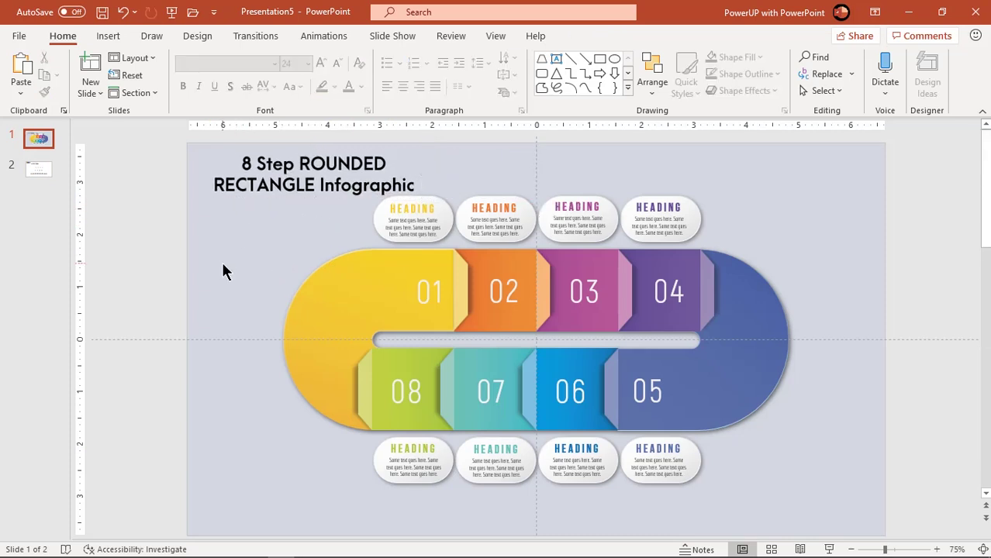